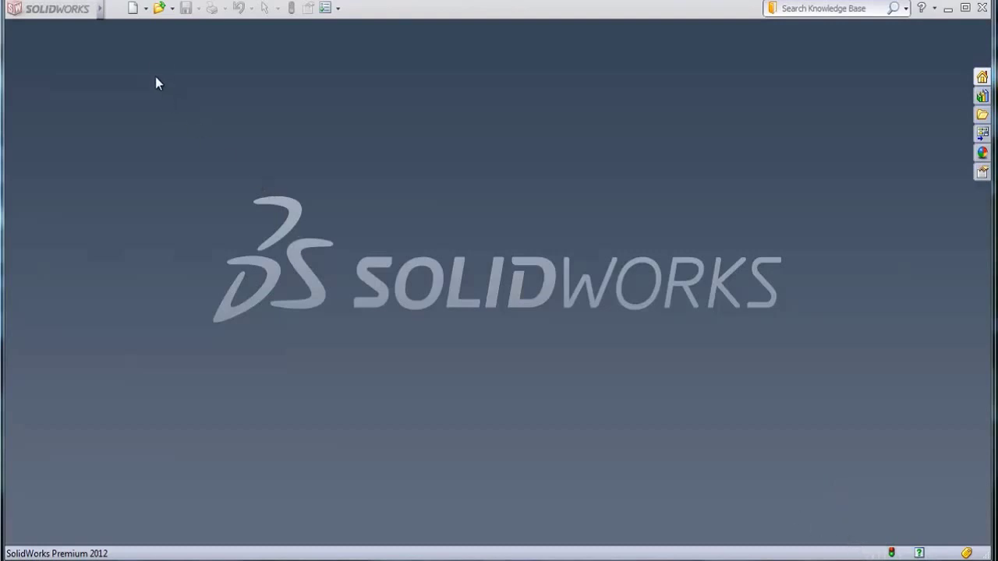
Create a new part and, on the Right Plane, sketch a rectangle about 16.6 mm wide and 75.8 mm tall extending down from the origin
{"action": "left_click", "coordinate": [132, 9]}
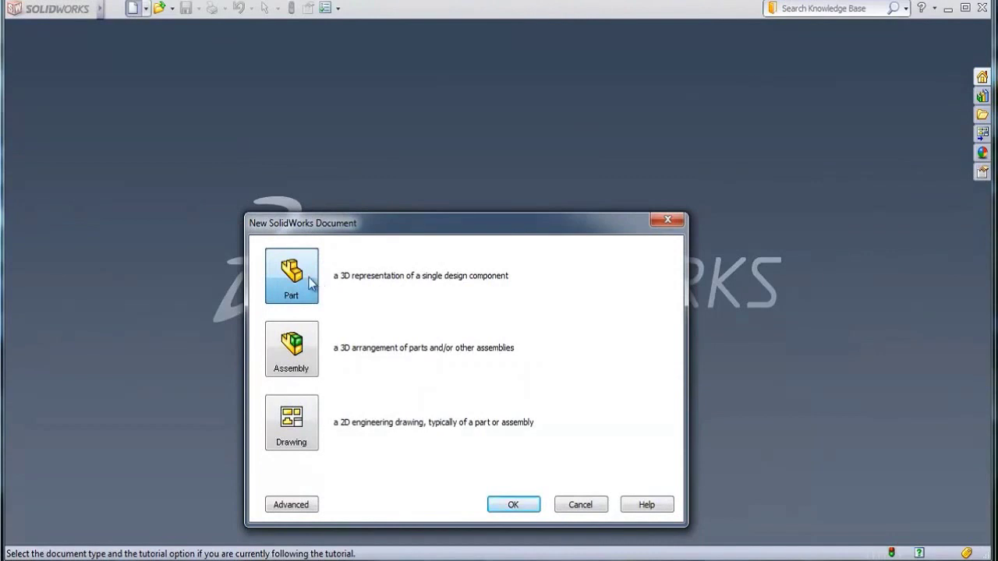
{"action": "double_click", "coordinate": [301, 269]}
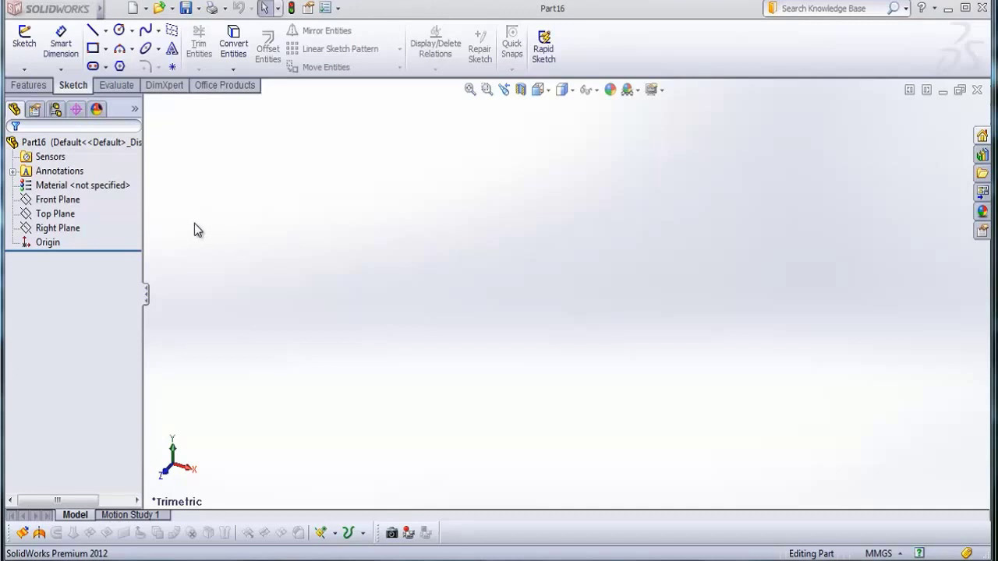
{"action": "left_click", "coordinate": [72, 232]}
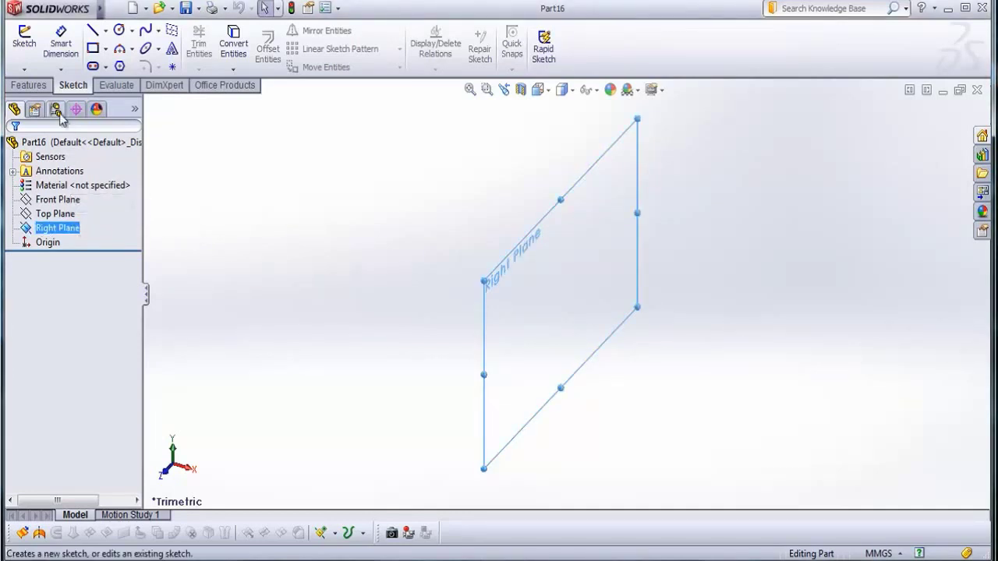
{"action": "left_click", "coordinate": [93, 48]}
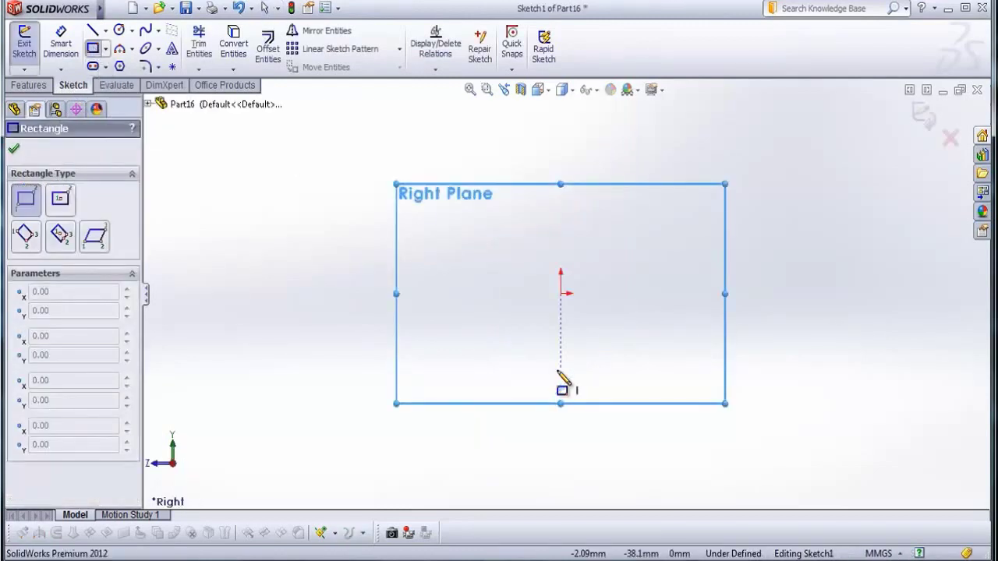
{"action": "left_click", "coordinate": [561, 294]}
{"action": "left_click", "coordinate": [591, 445]}
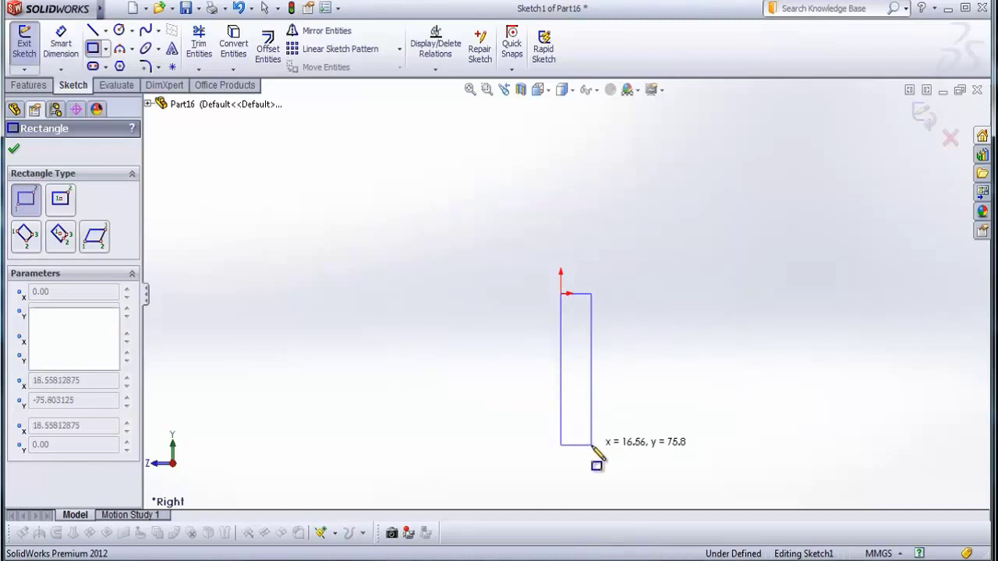
Sketch a crossbar rectangle about 64 mm wide from the first rectangle's upper free corner, and a second leg rectangle at its far end, level with the first
{"action": "left_click", "coordinate": [592, 294]}
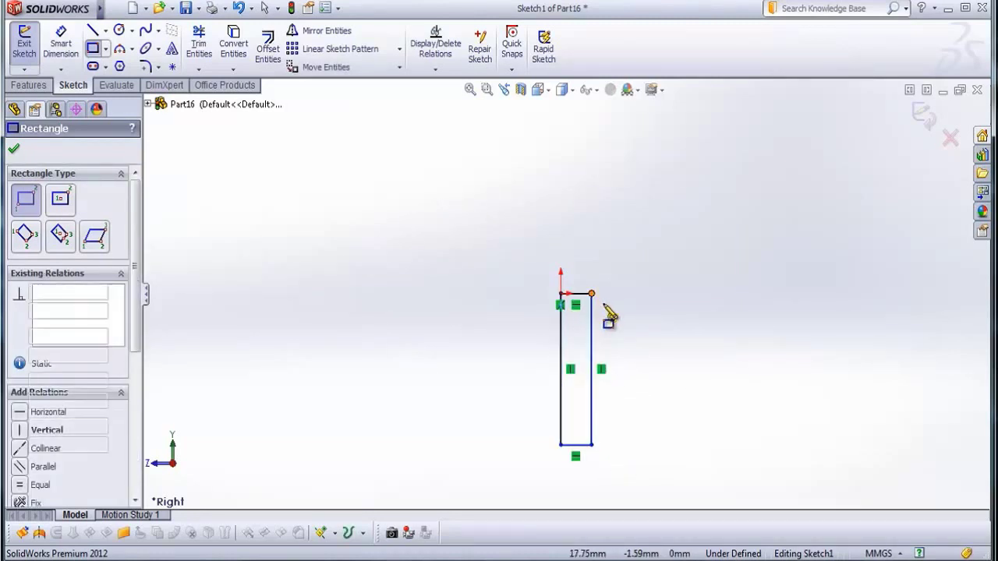
{"action": "left_click", "coordinate": [710, 327]}
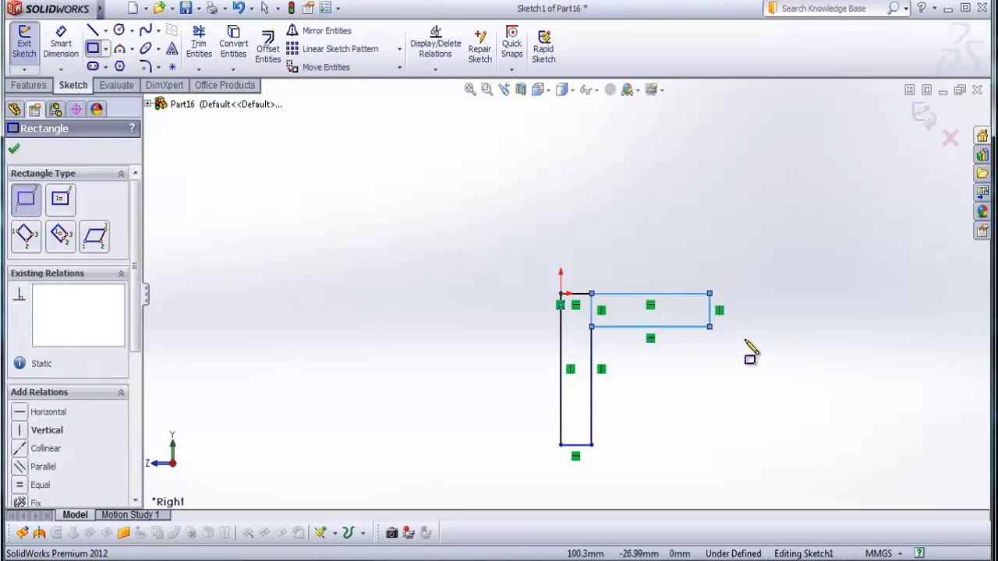
{"action": "left_click", "coordinate": [710, 294]}
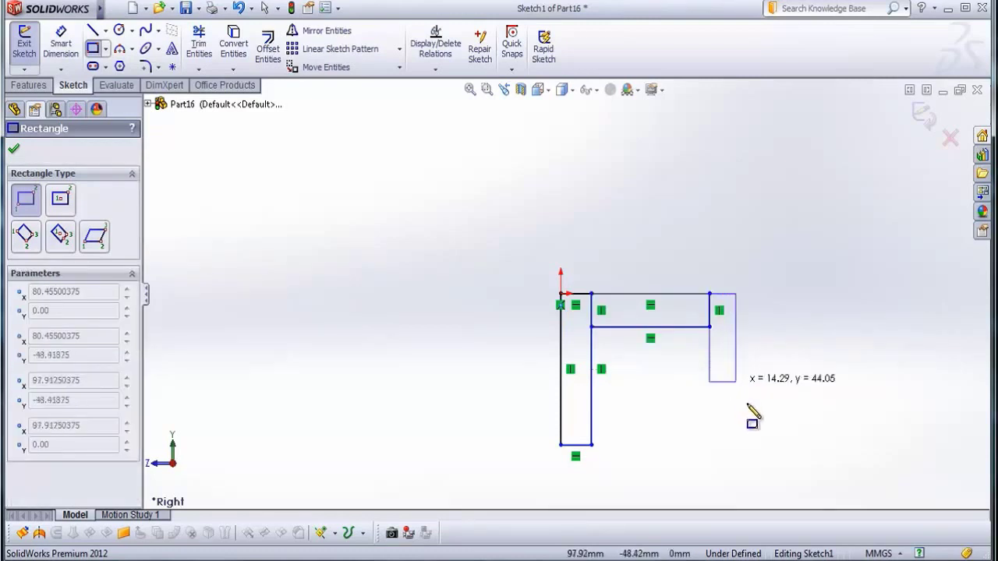
{"action": "left_click", "coordinate": [740, 445]}
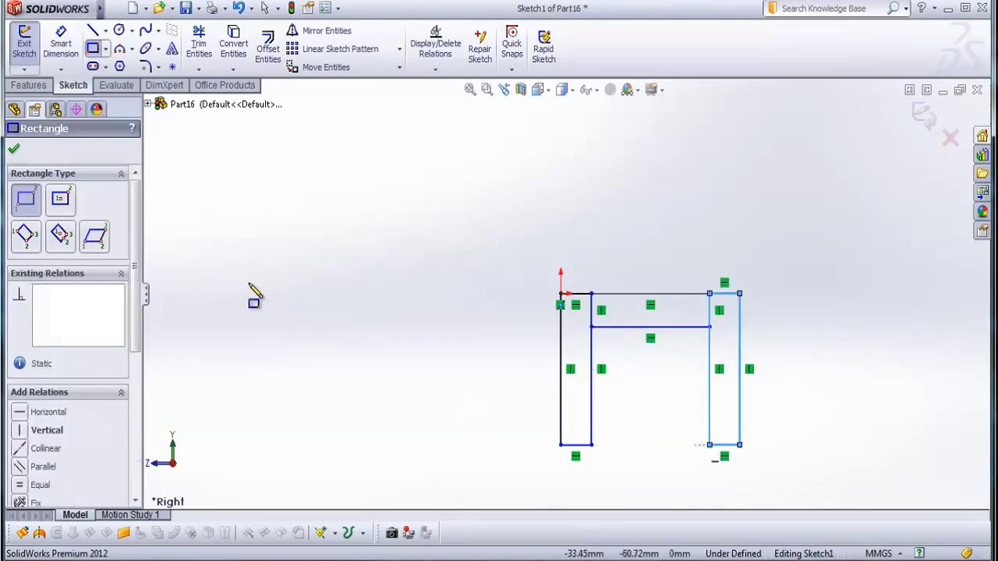
{"action": "left_click", "coordinate": [14, 149]}
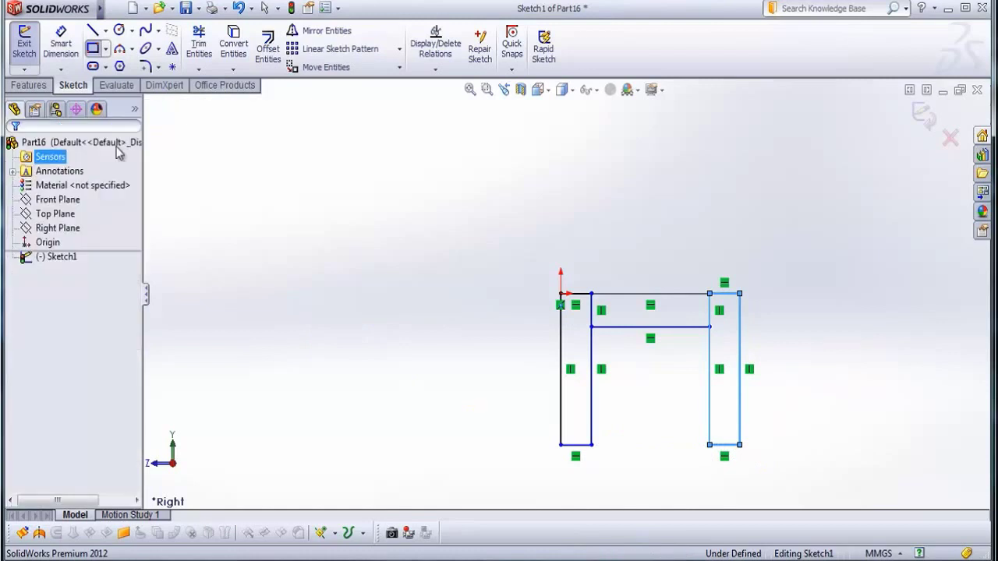
Trim away the two vertical segments between crossbar and legs and all three segments of the upper edge, using Trim to closest
{"action": "left_click", "coordinate": [199, 43]}
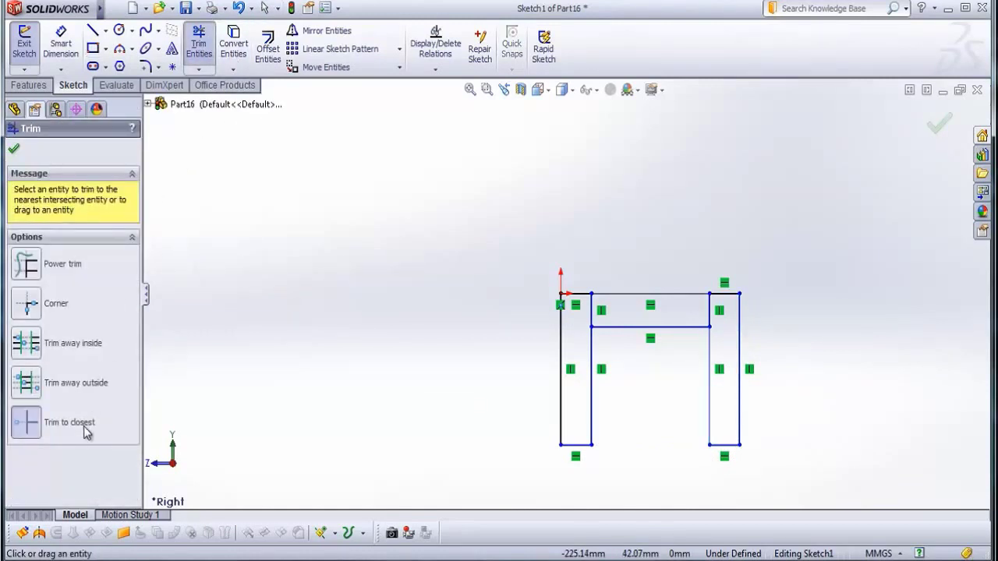
{"action": "scroll", "coordinate": [596, 324], "scroll_direction": "down", "scroll_amount": 4}
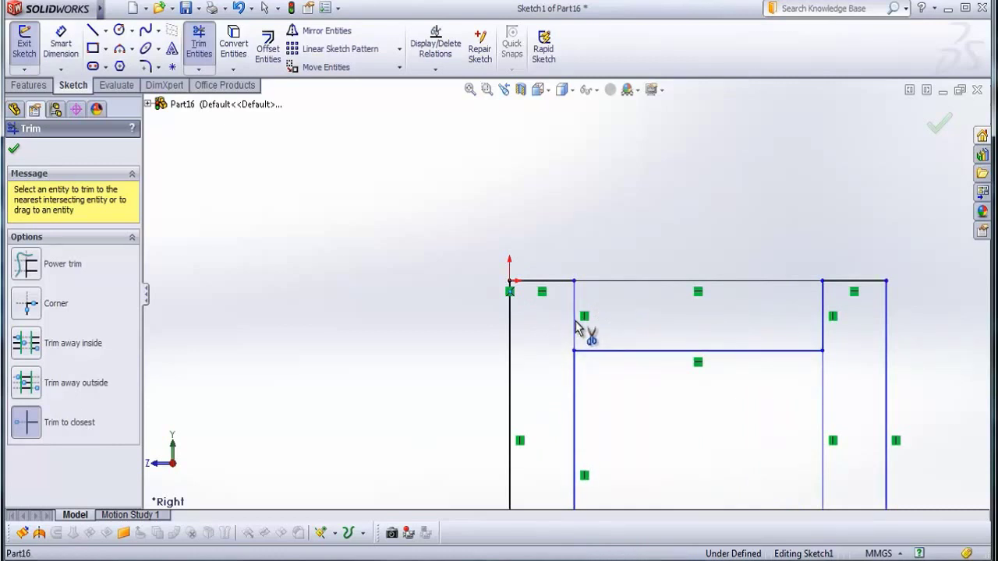
{"action": "left_click", "coordinate": [576, 323]}
{"action": "left_click", "coordinate": [824, 325]}
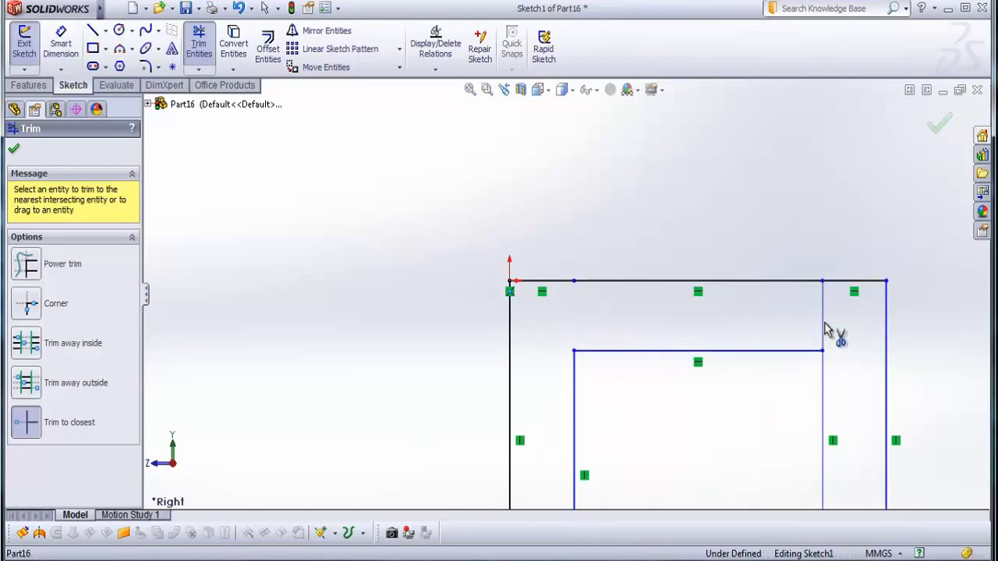
{"action": "left_click", "coordinate": [852, 284]}
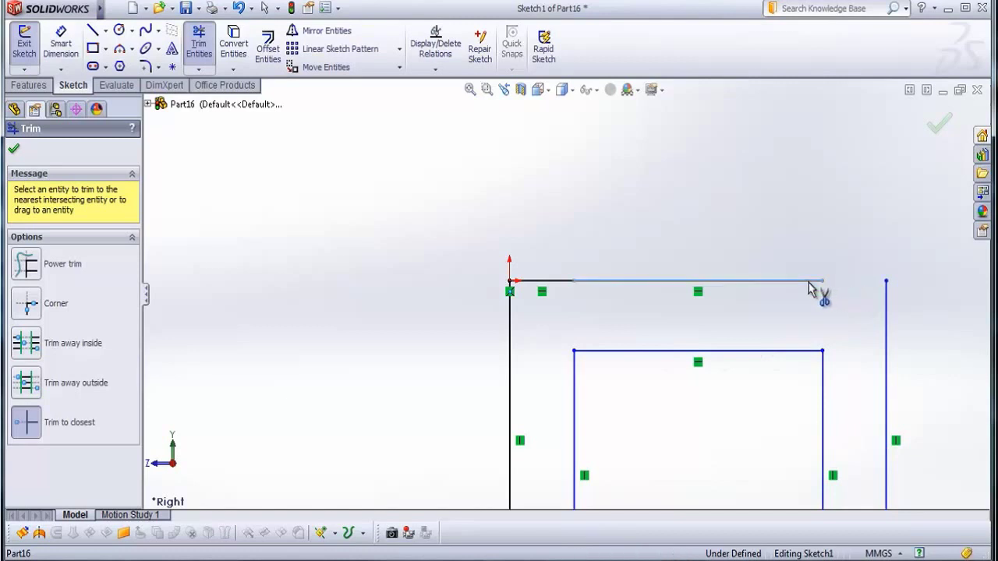
{"action": "left_click", "coordinate": [818, 284]}
{"action": "left_click", "coordinate": [537, 286]}
{"action": "left_click", "coordinate": [14, 149]}
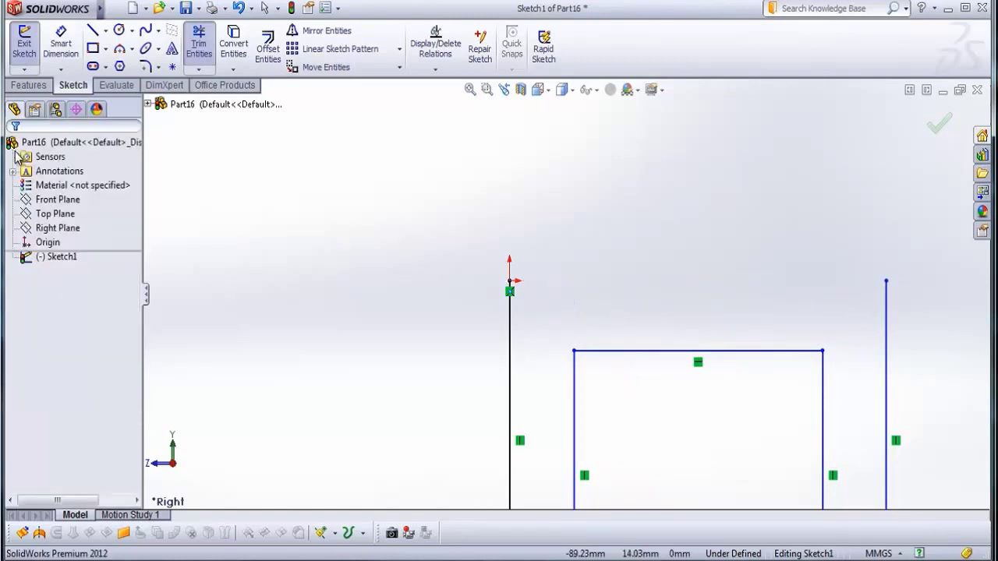
Draw a single horizontal line from the origin to the upper end of the far leg's outer edge, closing the profile
{"action": "left_click", "coordinate": [92, 30]}
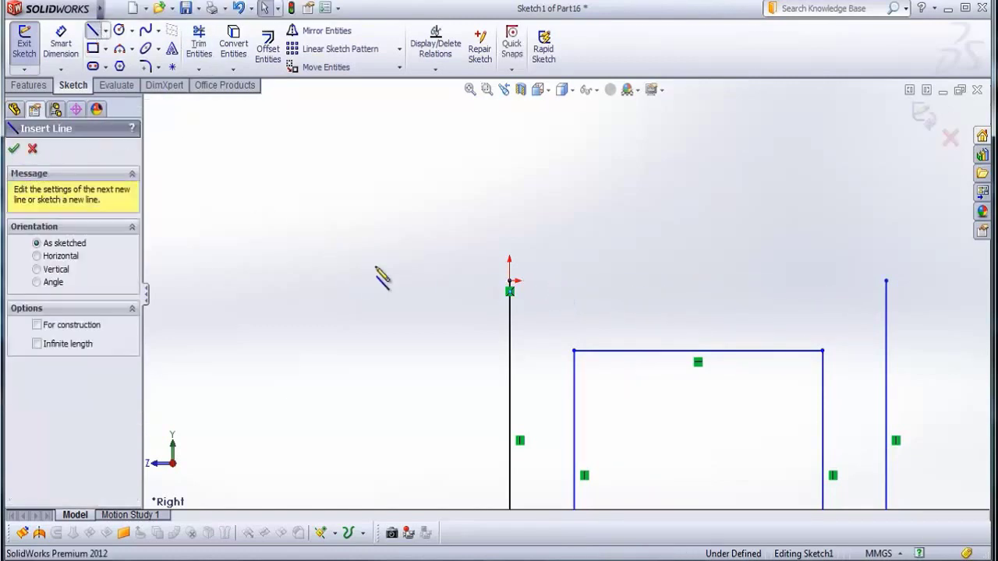
{"action": "left_click", "coordinate": [510, 282]}
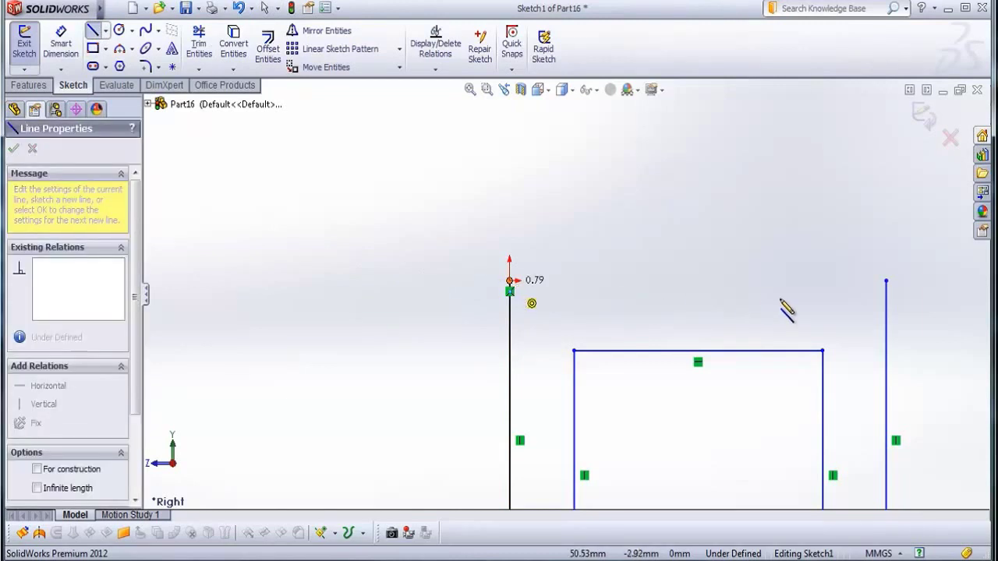
{"action": "left_click", "coordinate": [886, 280]}
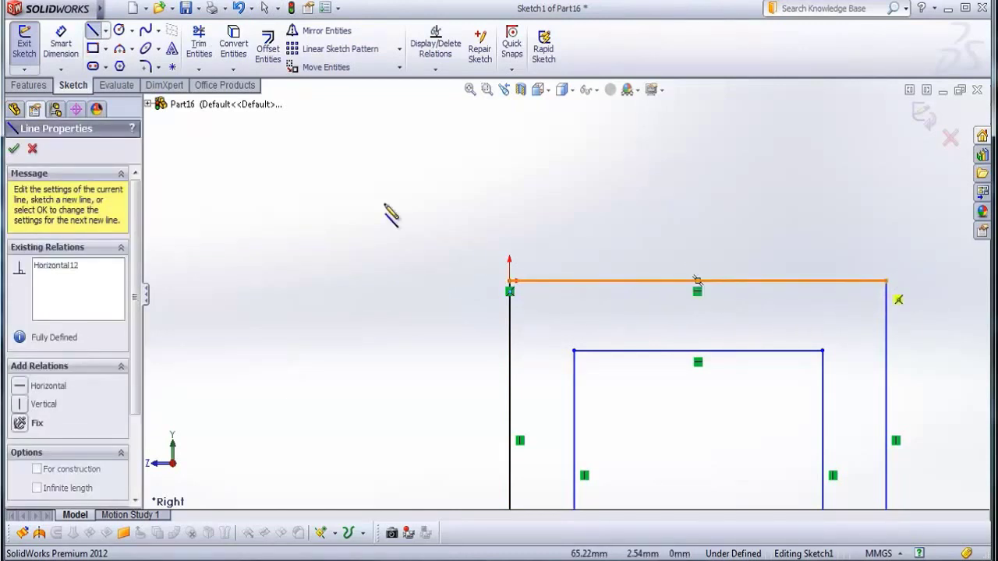
{"action": "left_click", "coordinate": [14, 151]}
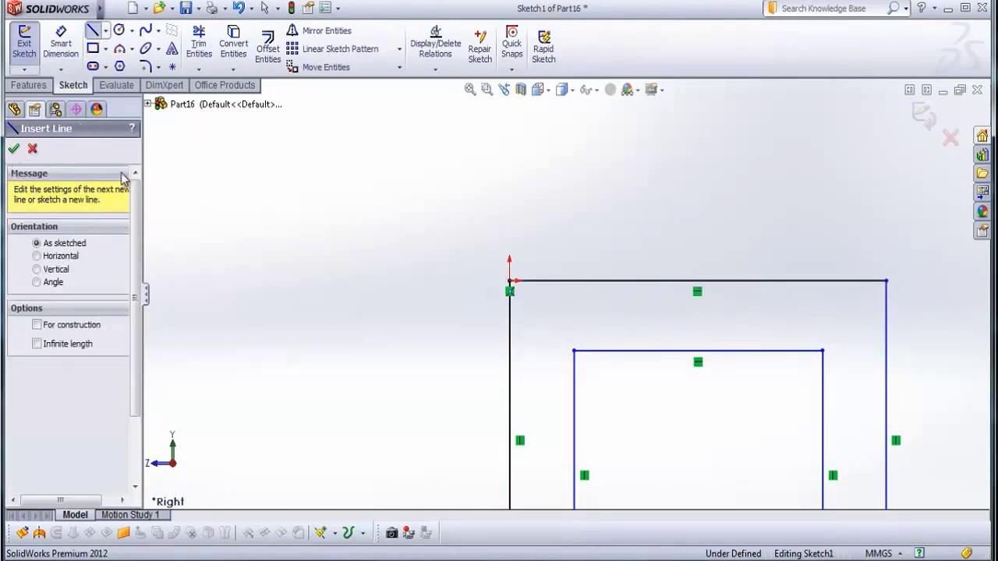
{"action": "left_click", "coordinate": [14, 150]}
Dimension the profile's upper edge and set its overall width to 400 mm
{"action": "left_click", "coordinate": [59, 47]}
{"action": "key", "text": "f"}
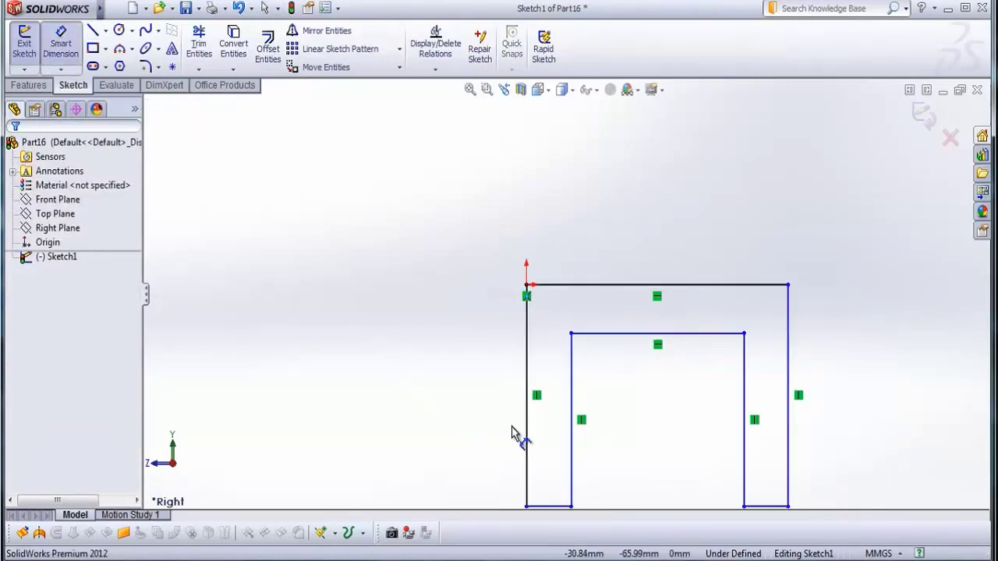
{"action": "left_click", "coordinate": [628, 290]}
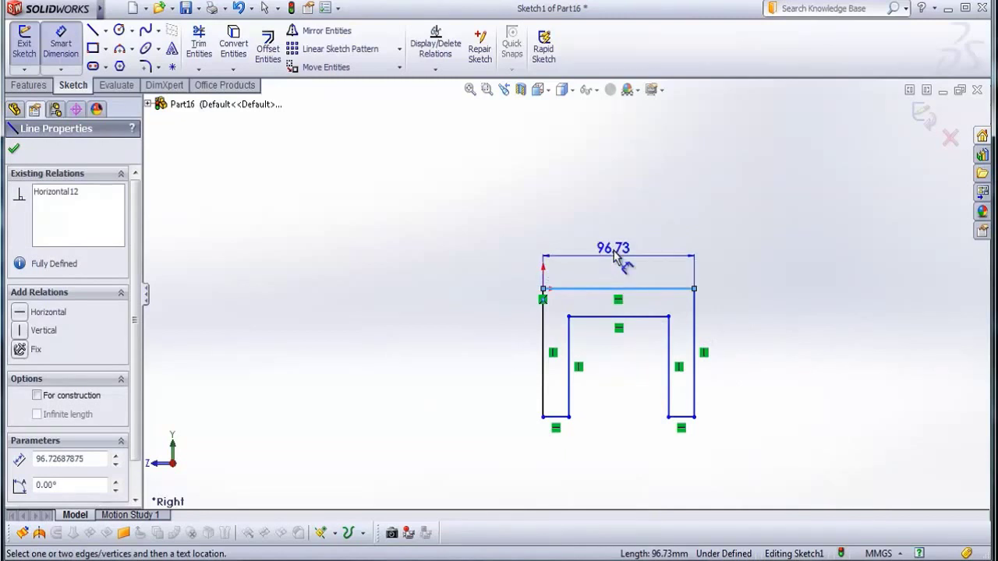
{"action": "left_click", "coordinate": [615, 258]}
{"action": "type", "text": "400"}
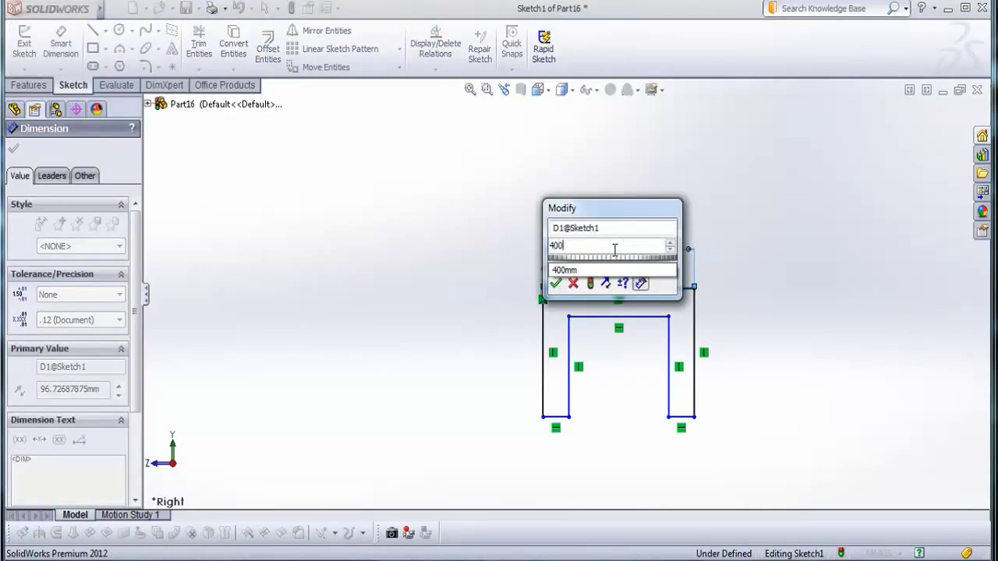
{"action": "key", "text": "Return"}
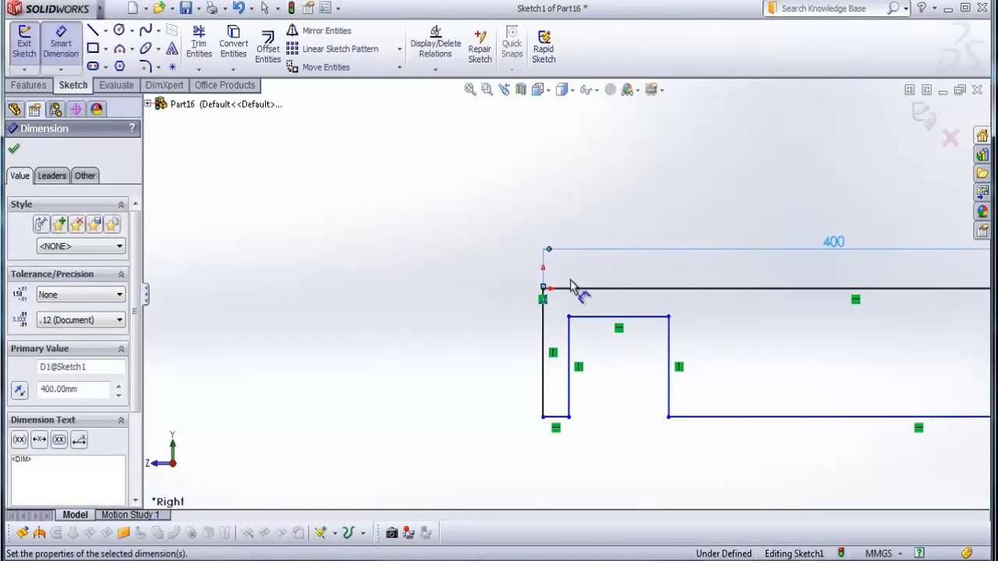
{"action": "left_click", "coordinate": [523, 337]}
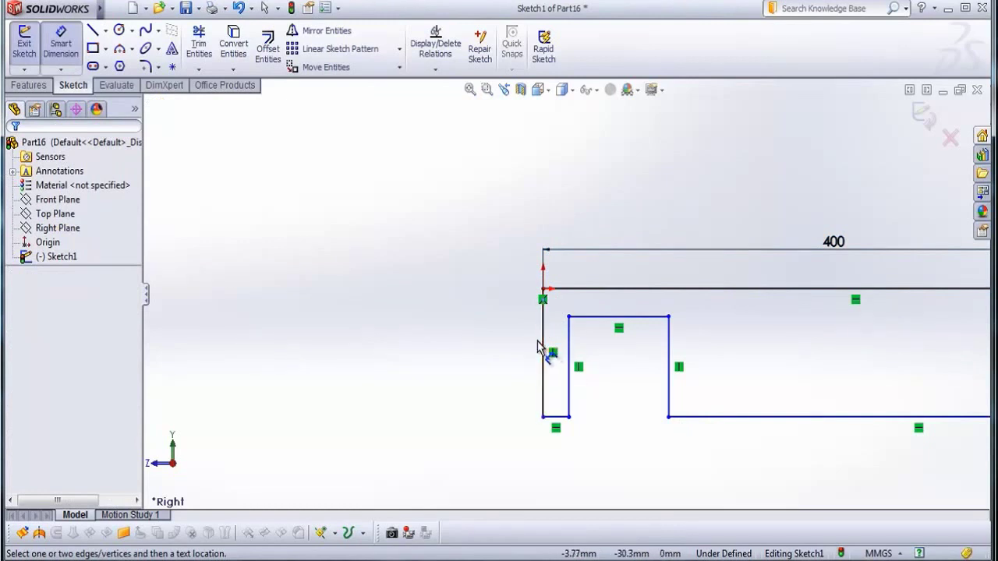
Dimension the outer vertical edge below the origin and set its height to 350 mm
{"action": "left_click", "coordinate": [546, 345]}
{"action": "left_click", "coordinate": [483, 355]}
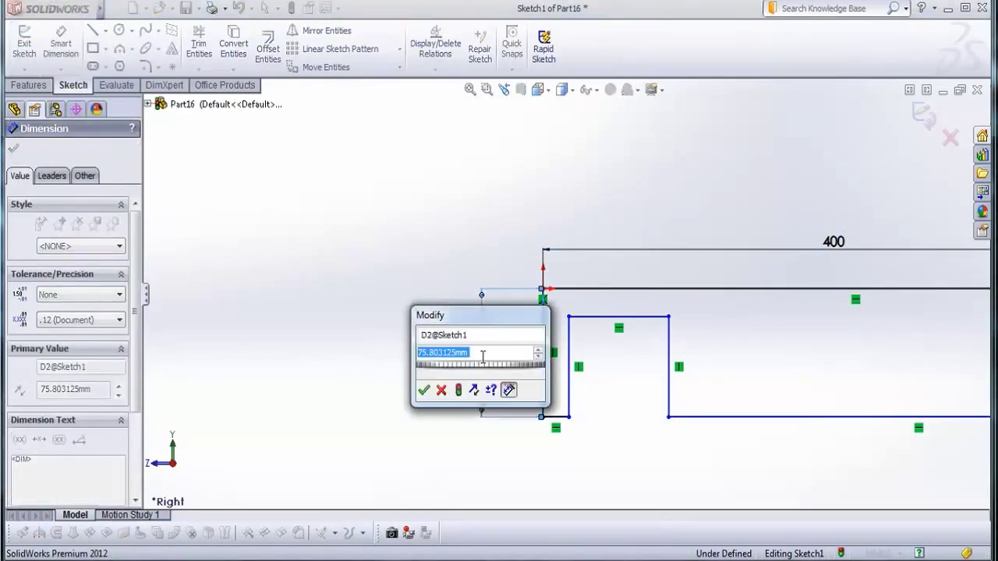
{"action": "type", "text": "350"}
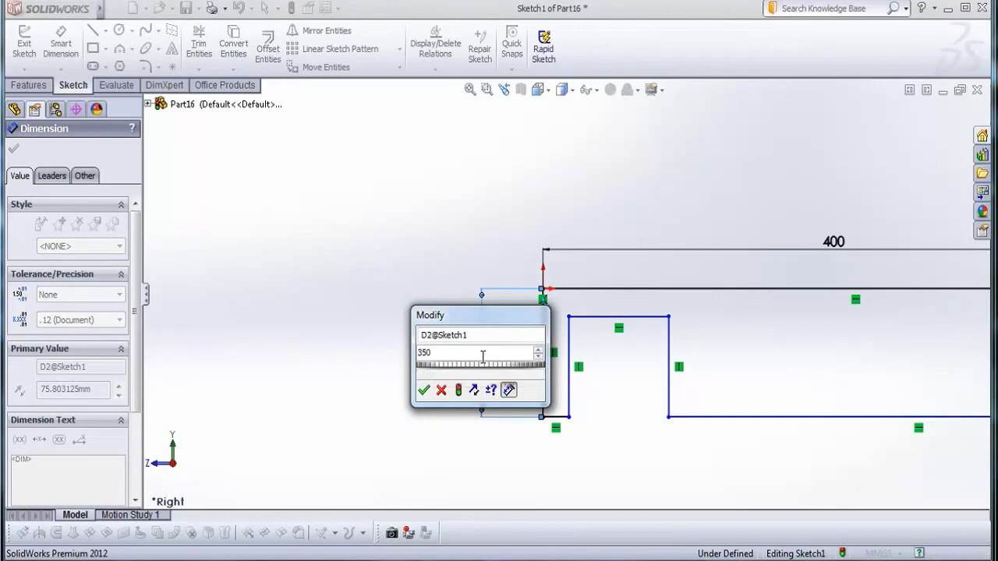
{"action": "key", "text": "Return"}
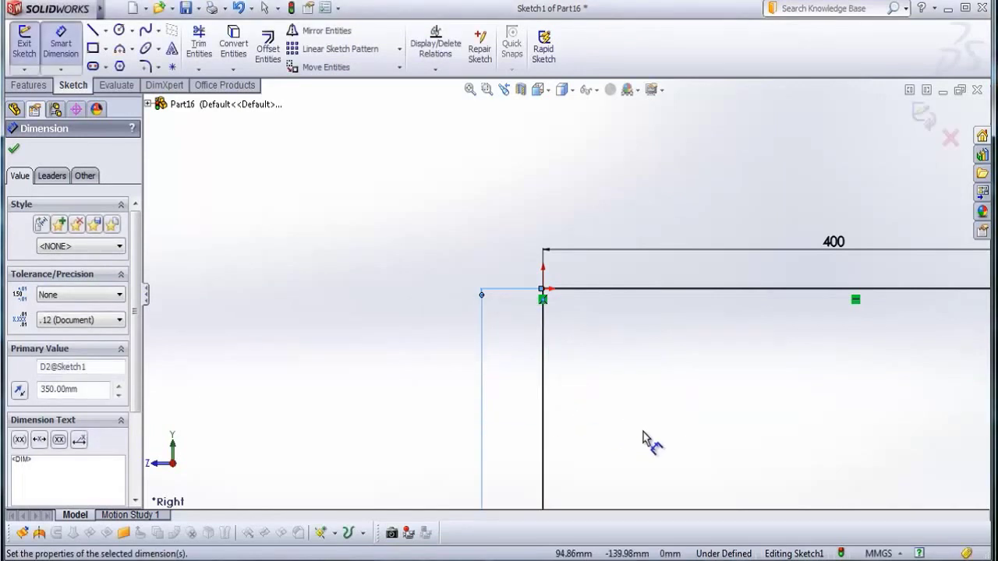
Dimension the crossbar thickness between its inner and outer horizontal edges and set it to 25 mm
{"action": "key", "text": "f"}
{"action": "scroll", "coordinate": [601, 374], "scroll_direction": "down", "scroll_amount": 3}
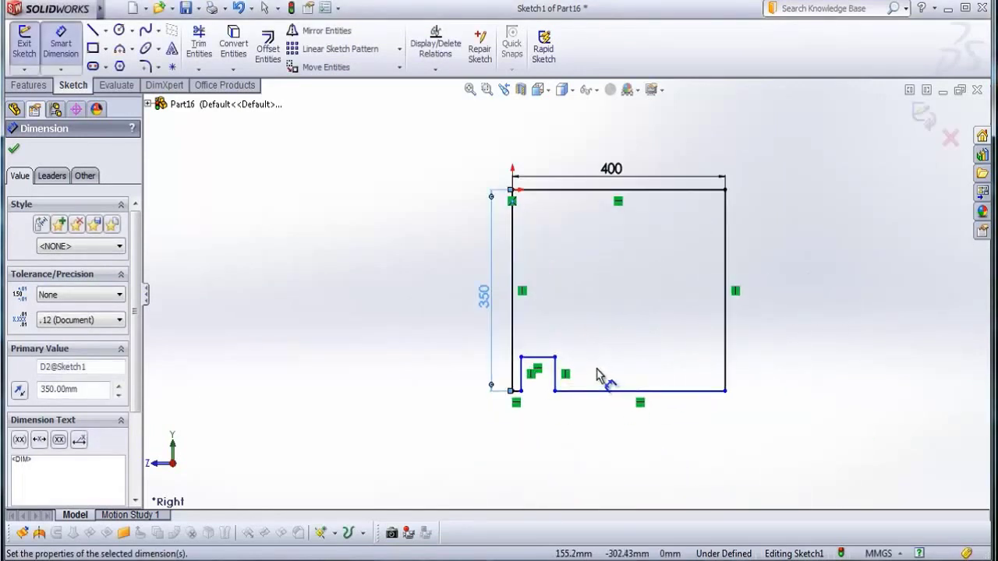
{"action": "left_click", "coordinate": [538, 357]}
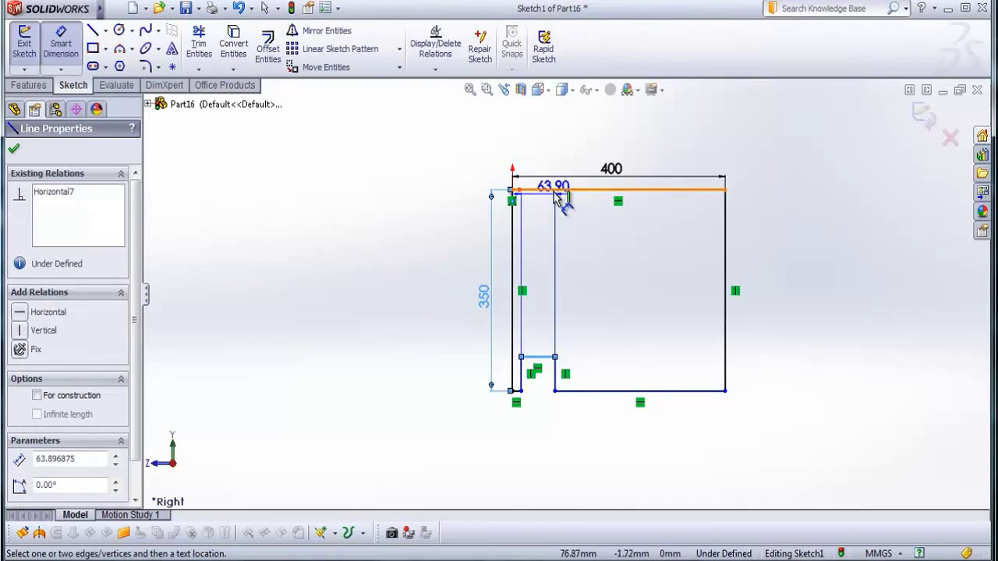
{"action": "left_click", "coordinate": [555, 190]}
{"action": "left_click", "coordinate": [583, 264]}
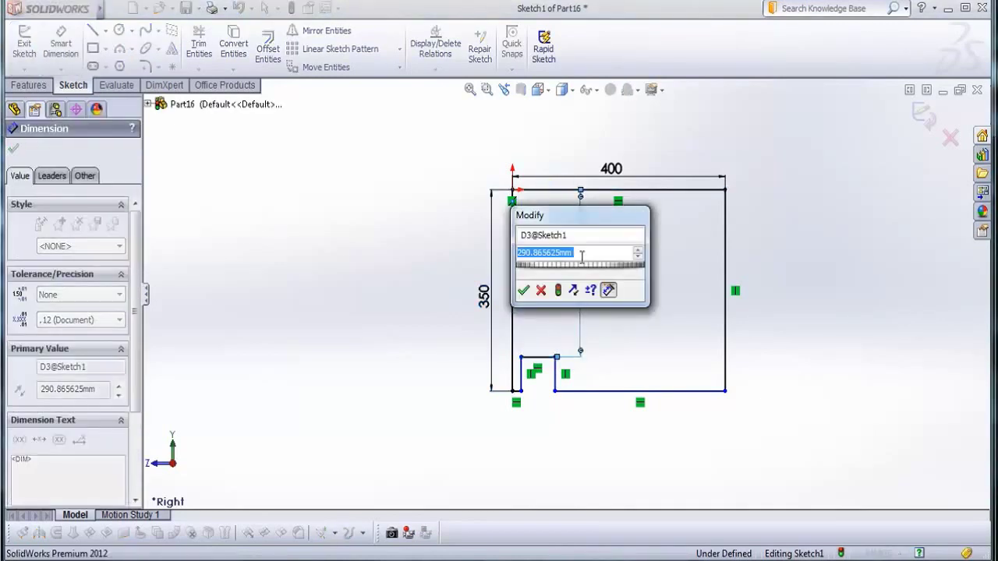
{"action": "type", "text": "25"}
{"action": "key", "text": "Return"}
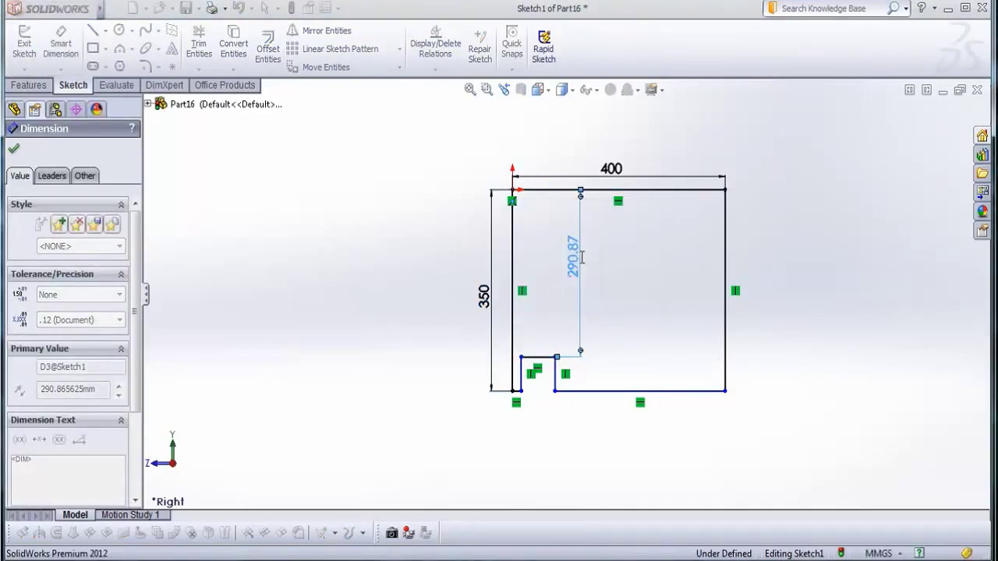
{"action": "left_click", "coordinate": [630, 339]}
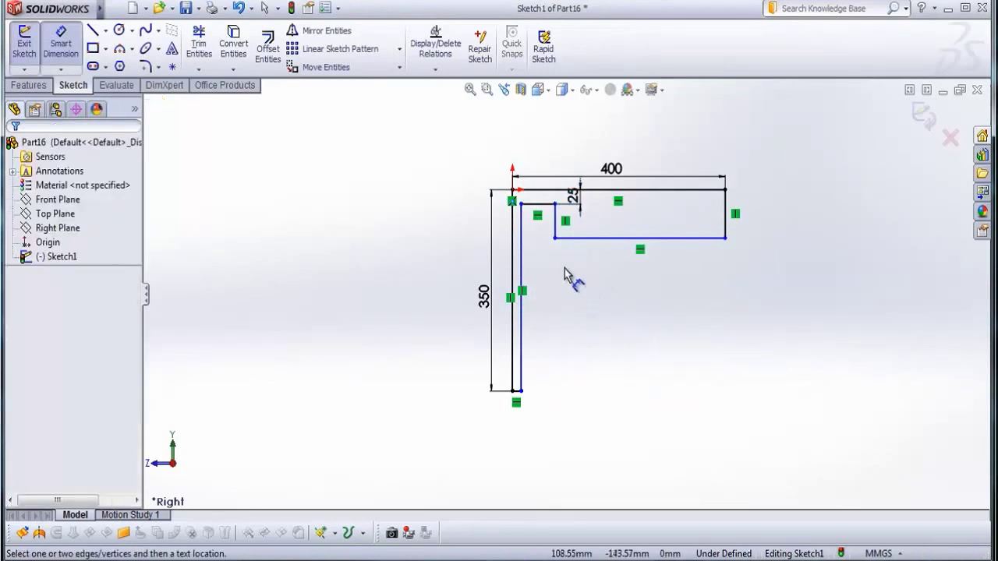
Dimension the thickness of the leg opposite the origin between its two vertical edges and set it to 25 mm
{"action": "left_click", "coordinate": [559, 228]}
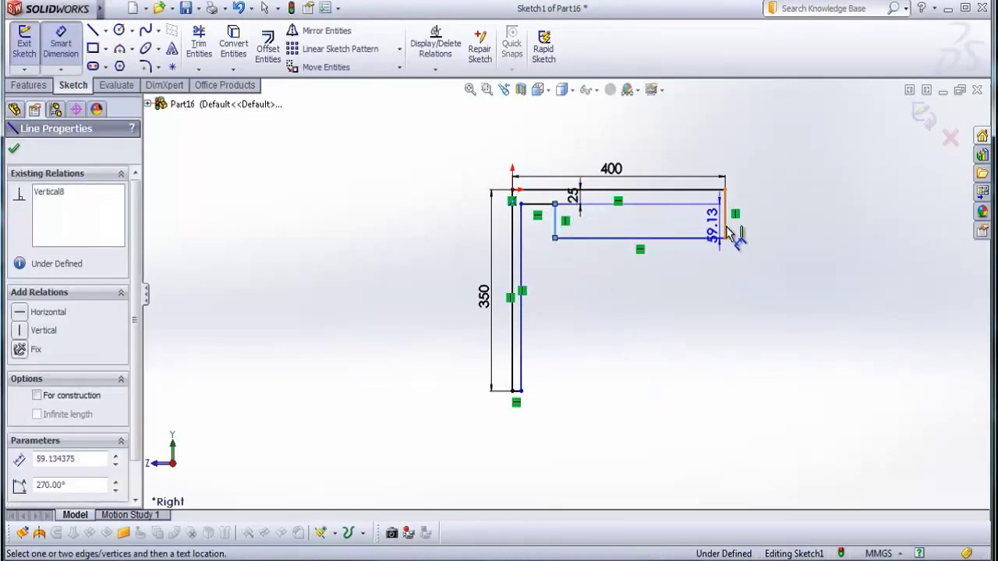
{"action": "left_click", "coordinate": [724, 228]}
{"action": "left_click", "coordinate": [666, 326]}
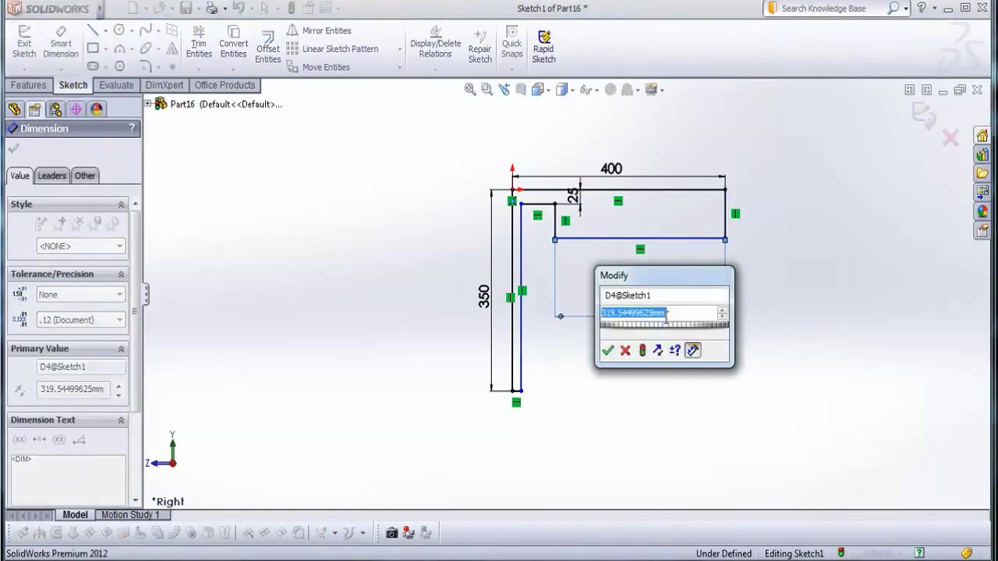
{"action": "type", "text": "25"}
{"action": "key", "text": "Return"}
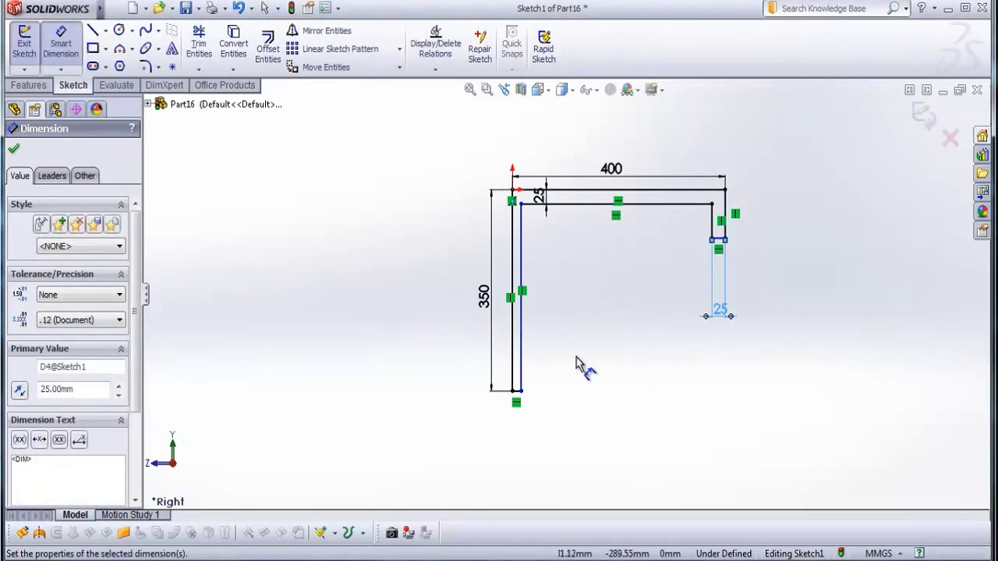
Dimension the thickness of the leg below the origin between its two vertical edges and set it to 25 mm
{"action": "left_click", "coordinate": [577, 384]}
{"action": "left_click", "coordinate": [513, 363]}
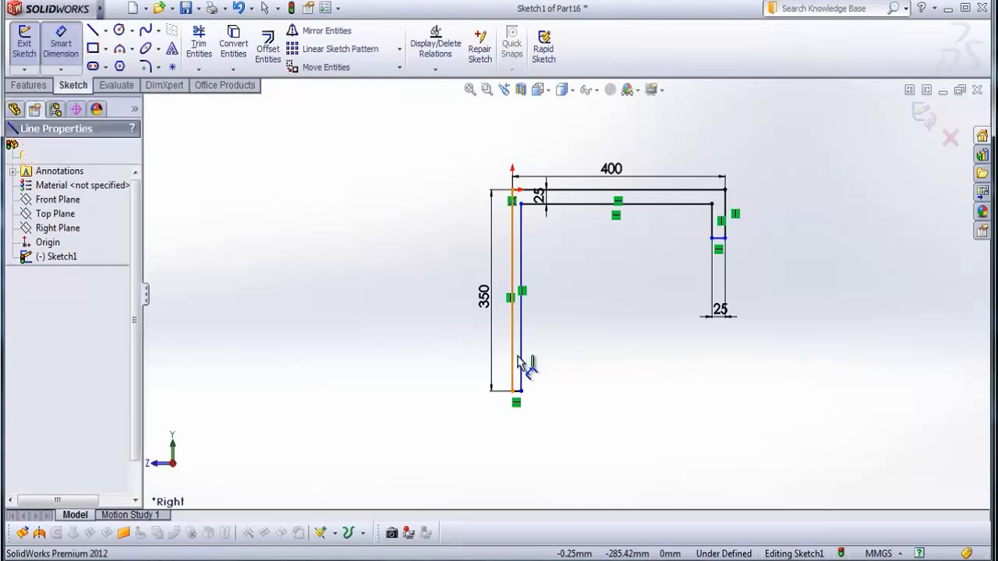
{"action": "left_click", "coordinate": [521, 366]}
{"action": "left_click", "coordinate": [537, 456]}
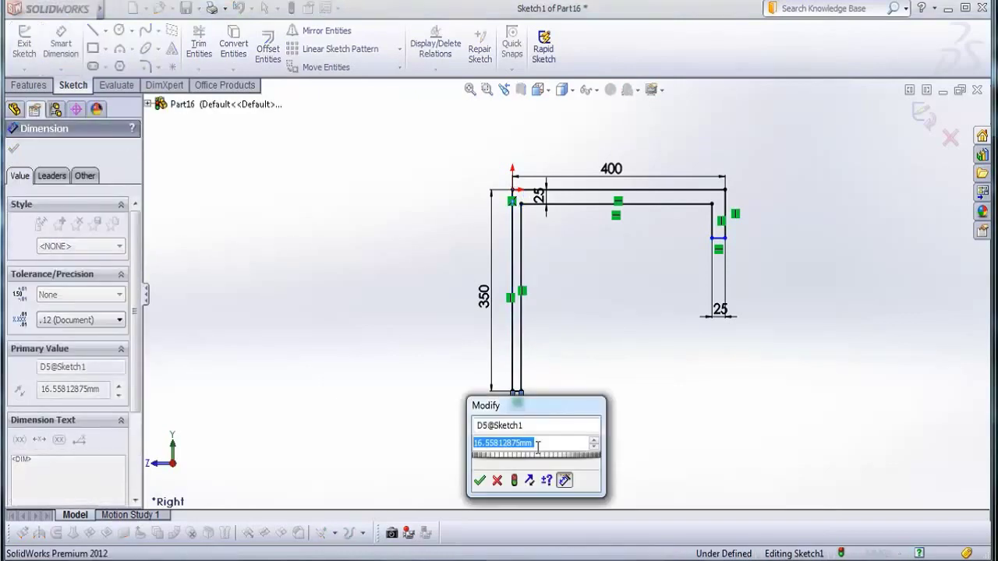
{"action": "type", "text": "2"}
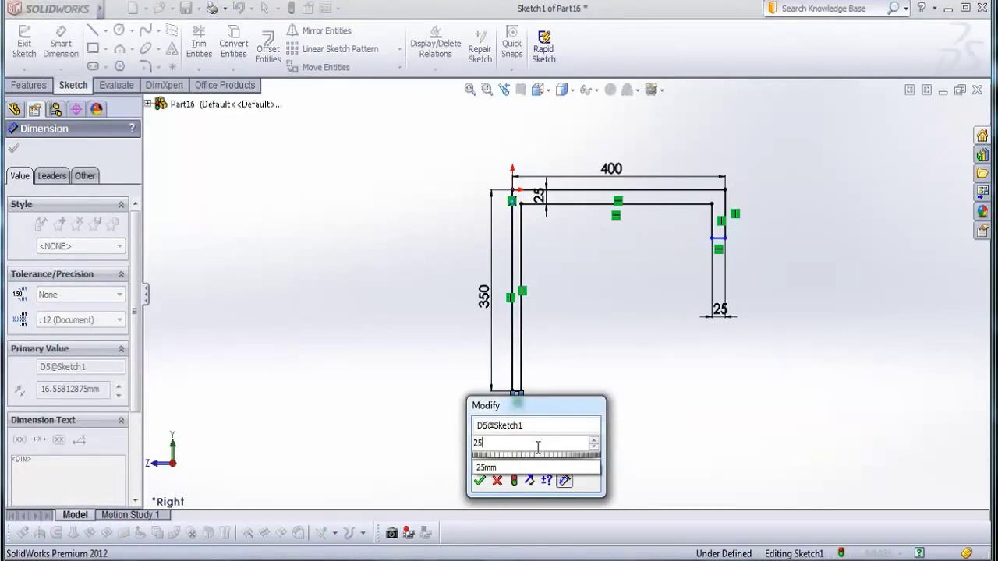
{"action": "type", "text": "5"}
{"action": "key", "text": "Return"}
{"action": "left_click", "coordinate": [744, 394]}
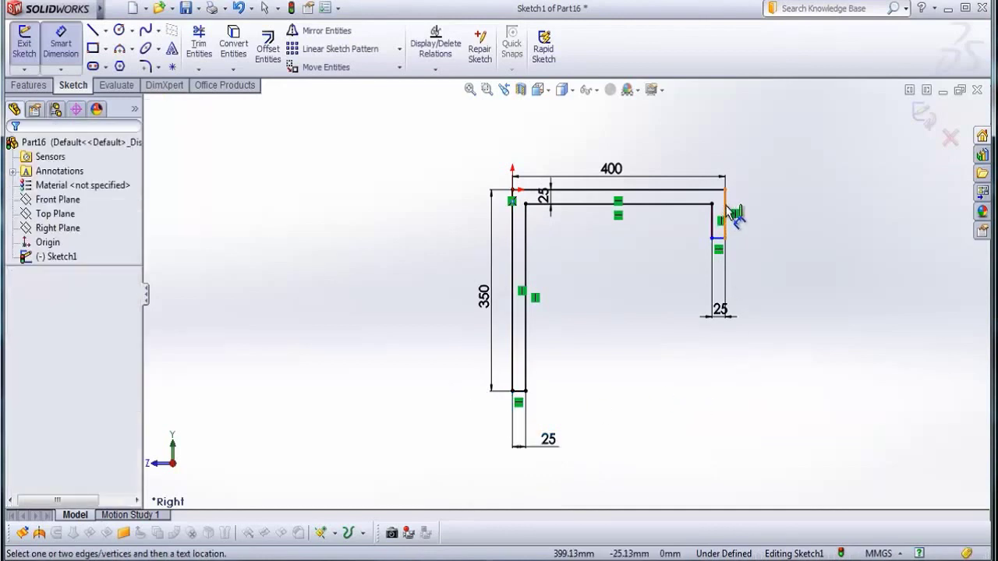
Dimension the outer vertical edge of the leg opposite the origin and set its height to 350 mm
{"action": "left_click", "coordinate": [726, 212]}
{"action": "left_click", "coordinate": [787, 233]}
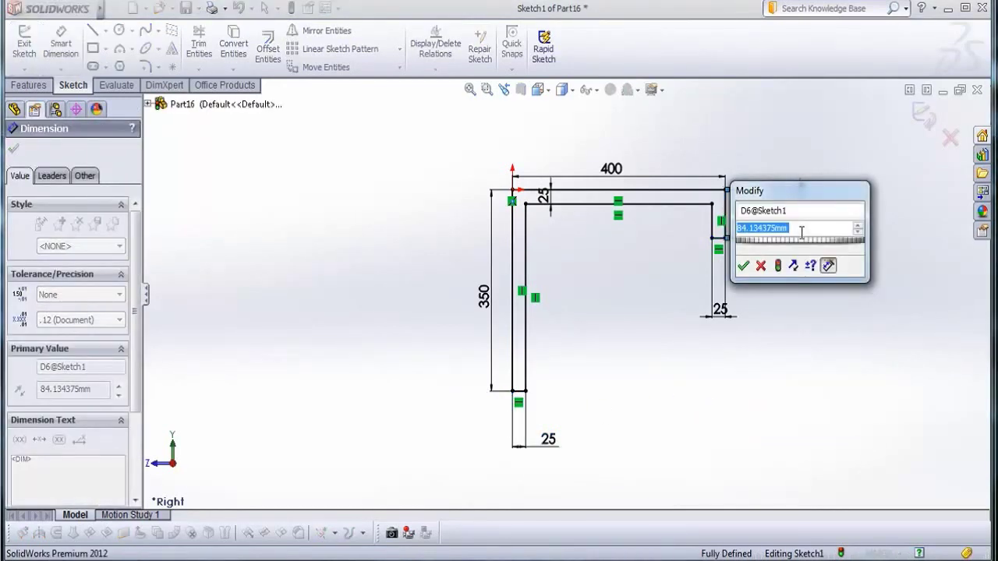
{"action": "type", "text": "2"}
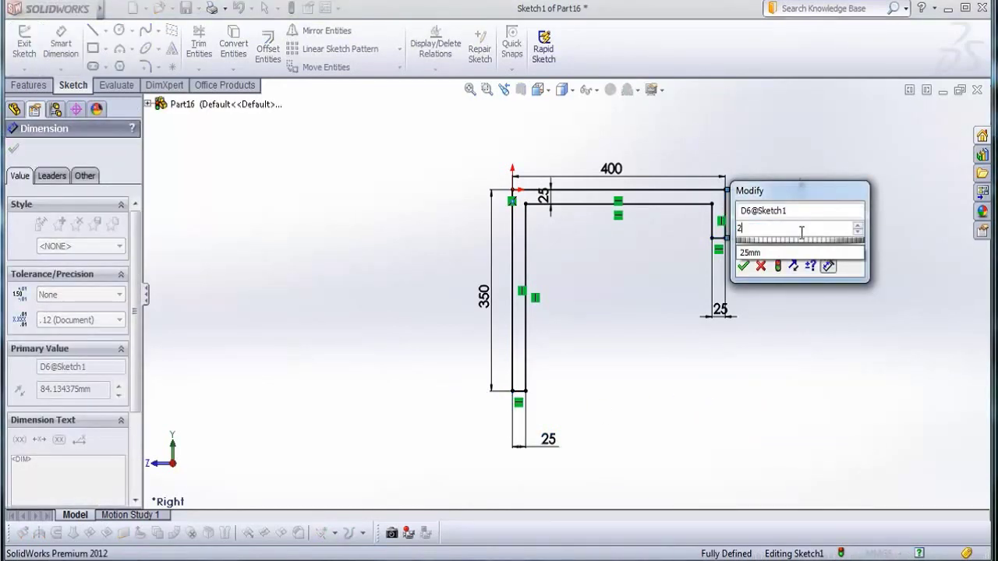
{"action": "key", "text": "BackSpace"}
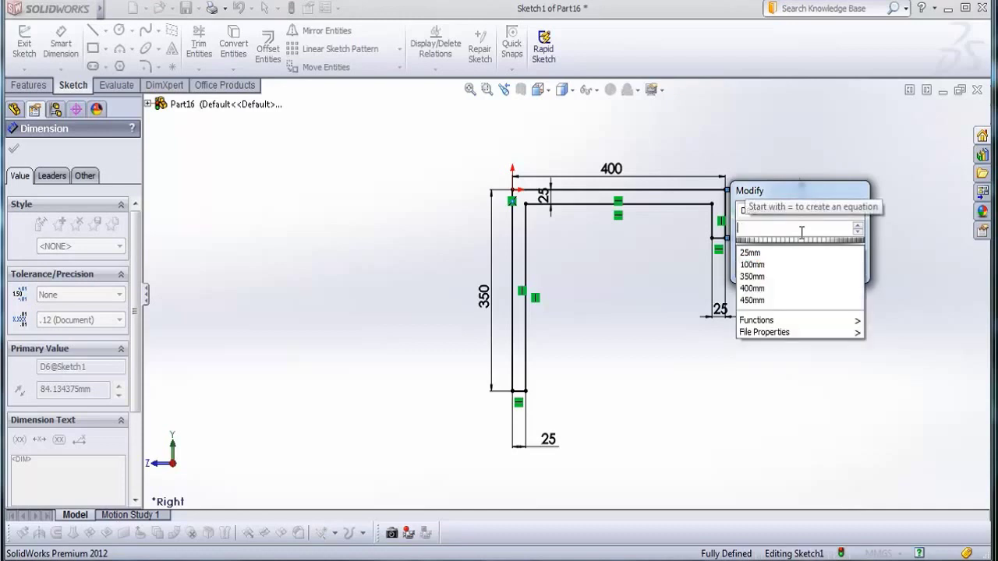
{"action": "type", "text": "350"}
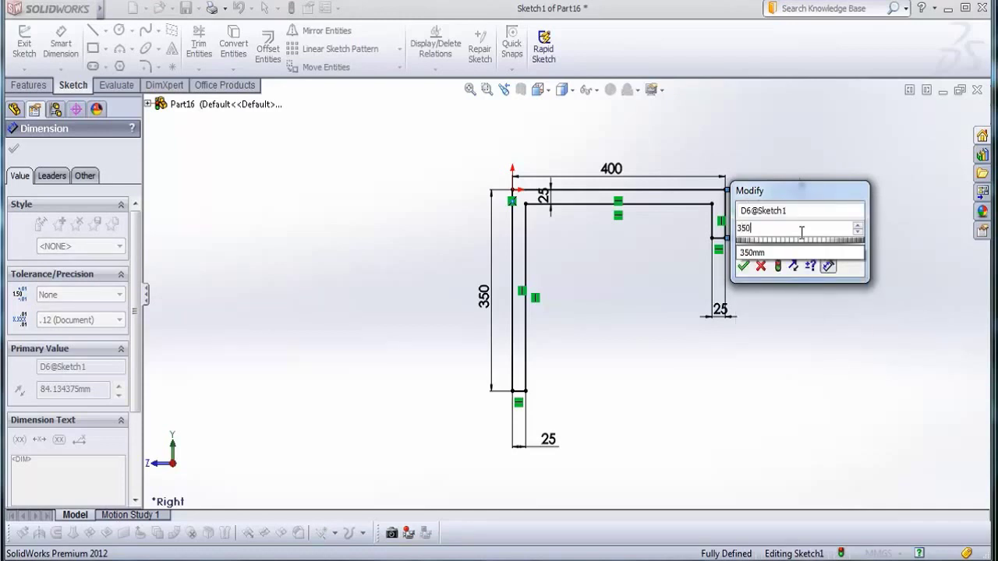
{"action": "key", "text": "Return"}
{"action": "left_click", "coordinate": [13, 148]}
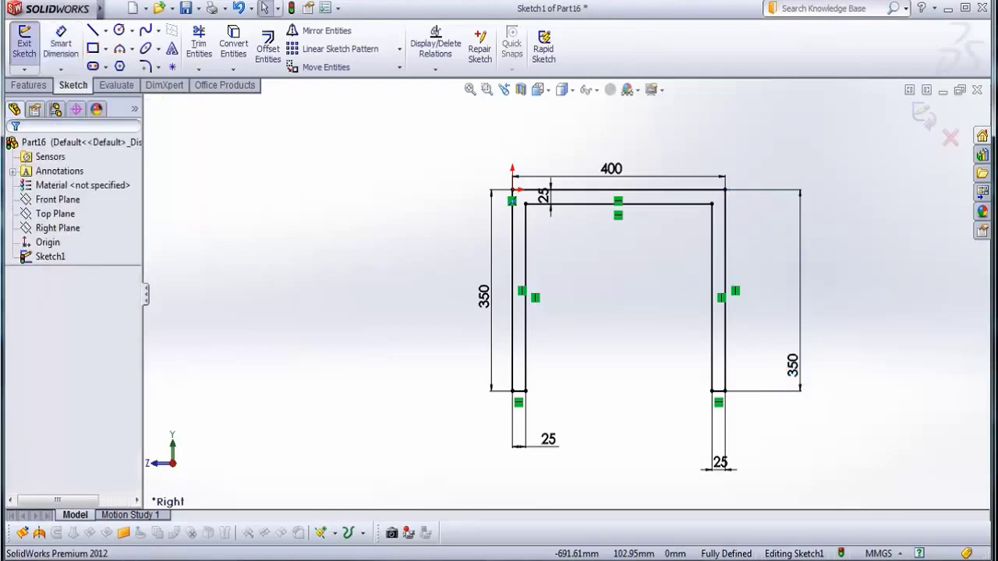
Sketch a line about 554 mm long, slanting up and outward at 135° from the inner corner opposite the origin
{"action": "scroll", "coordinate": [692, 216], "scroll_direction": "up", "scroll_amount": 3}
{"action": "scroll", "coordinate": [635, 219], "scroll_direction": "down", "scroll_amount": 3}
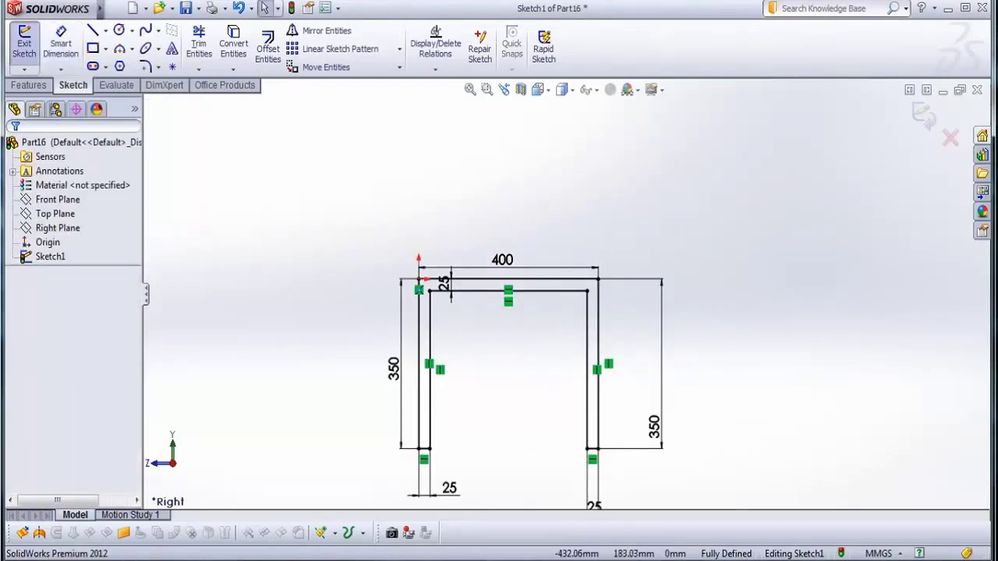
{"action": "left_click", "coordinate": [93, 29]}
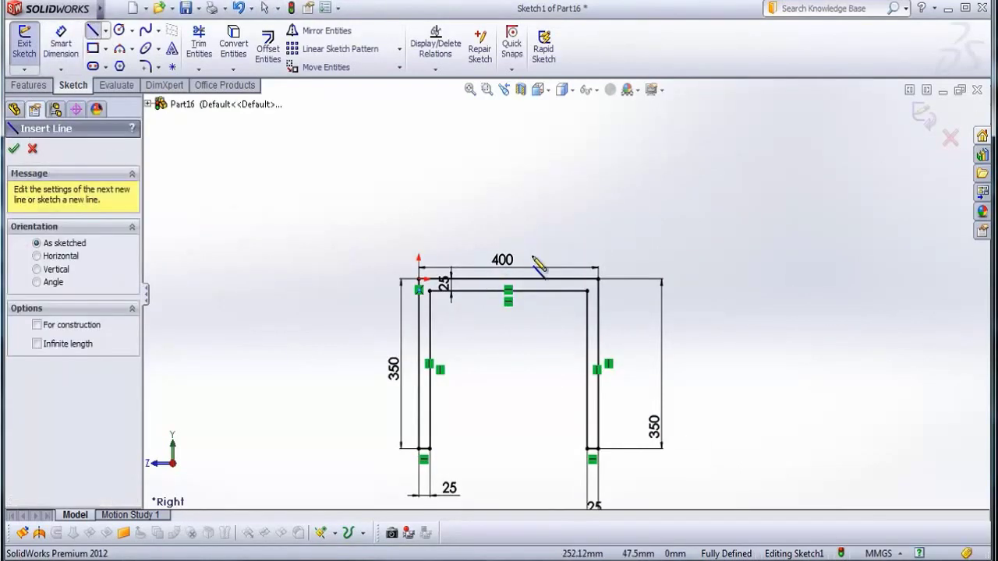
{"action": "left_click", "coordinate": [597, 279]}
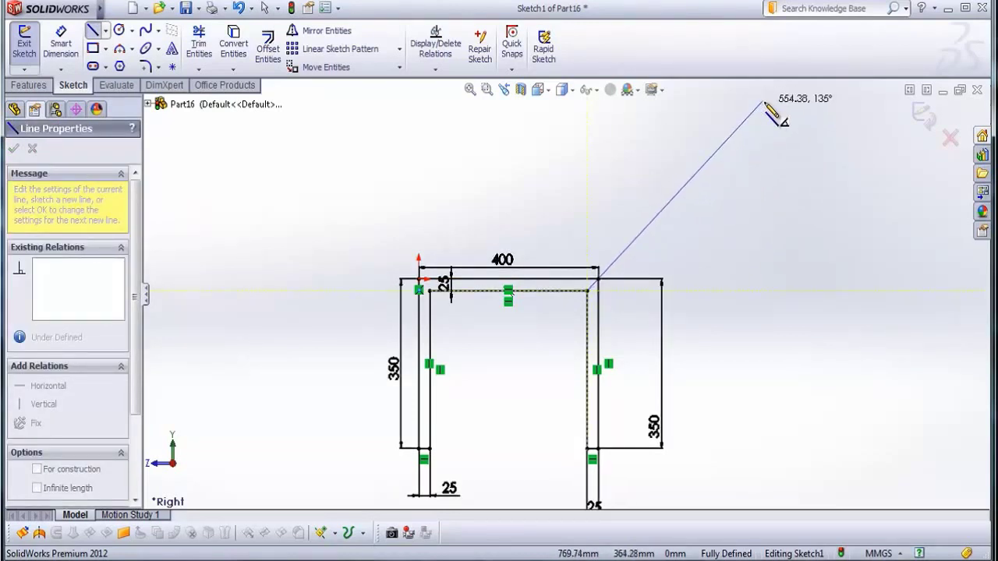
{"action": "left_click", "coordinate": [762, 101]}
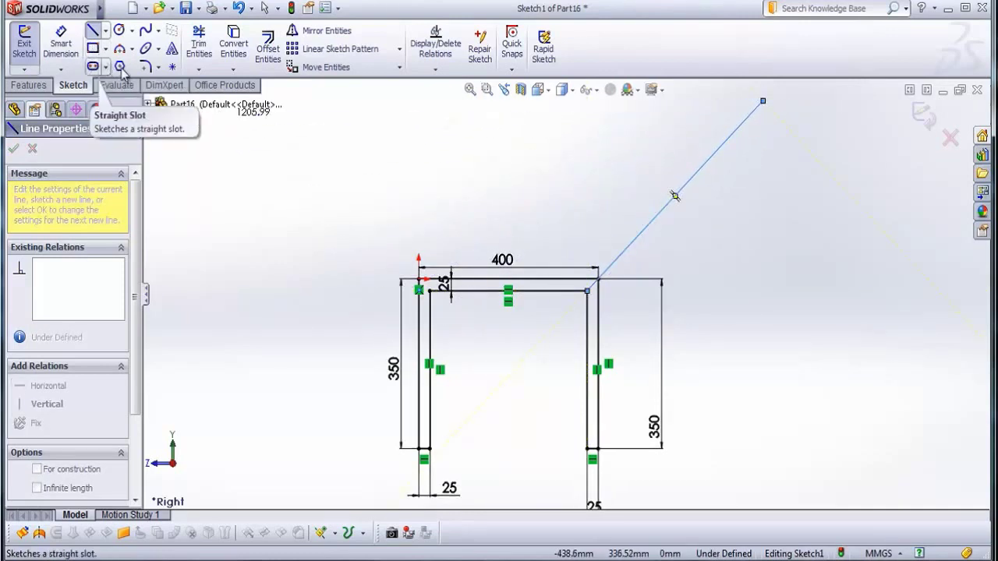
Offset the slanted line 25 mm toward the outer side of the profile
{"action": "left_click", "coordinate": [269, 52]}
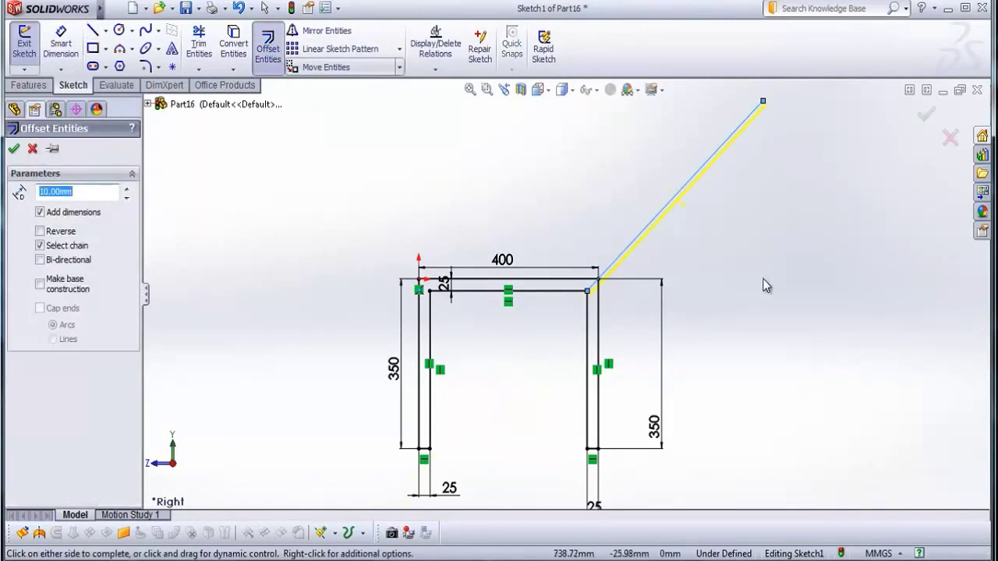
{"action": "scroll", "coordinate": [706, 176], "scroll_direction": "down", "scroll_amount": 2}
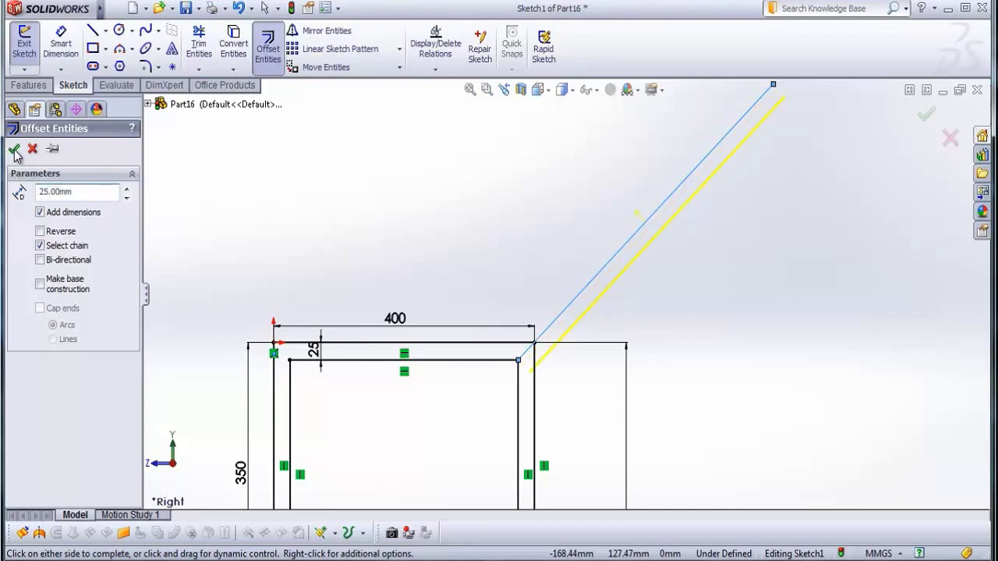
{"action": "left_click", "coordinate": [14, 149]}
Dimension the angle between the crossbar's upper edge and the original slanted line and set it to 100°
{"action": "left_click", "coordinate": [61, 47]}
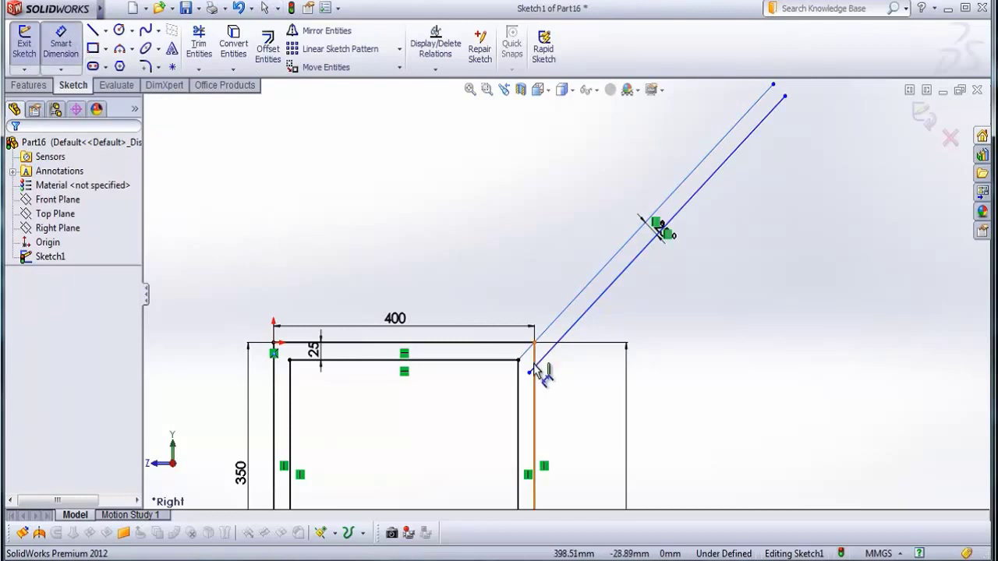
{"action": "left_click", "coordinate": [493, 348]}
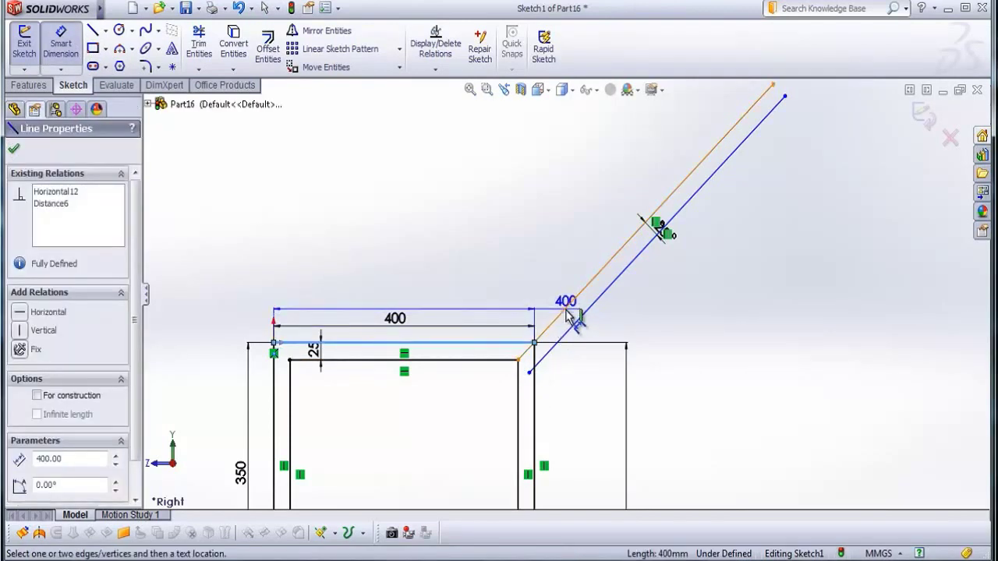
{"action": "left_click", "coordinate": [566, 308]}
{"action": "left_click", "coordinate": [499, 310]}
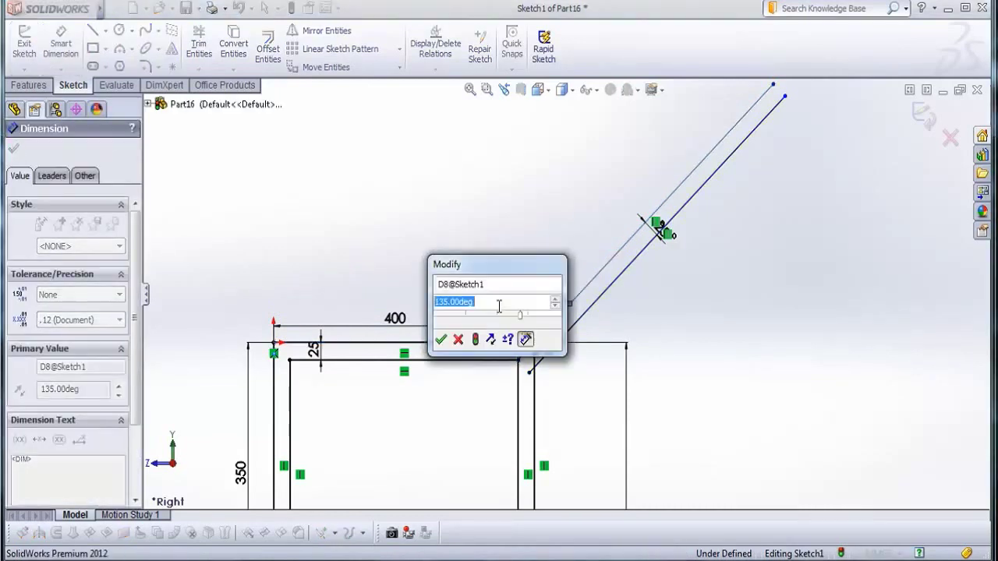
{"action": "type", "text": "100"}
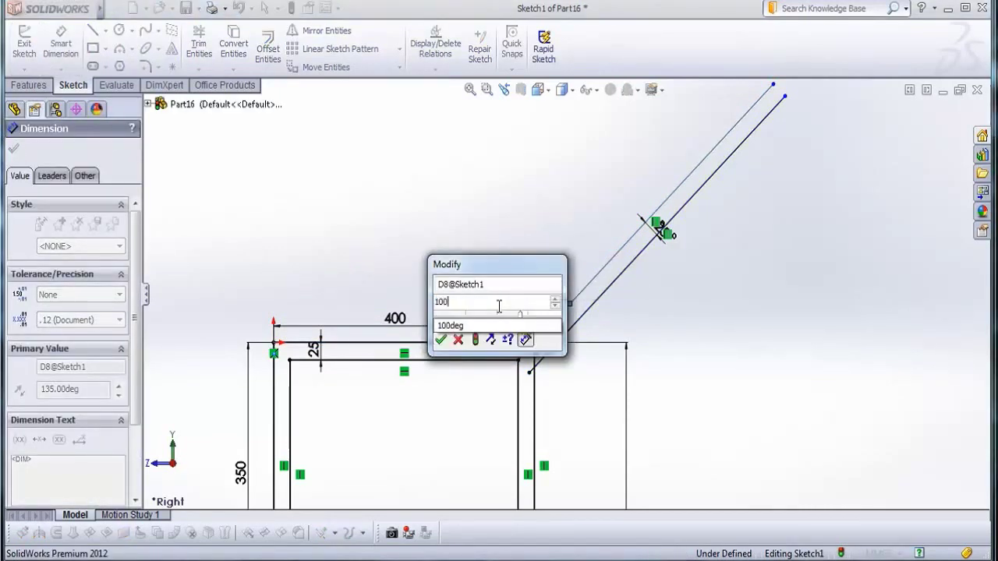
{"action": "key", "text": "Return"}
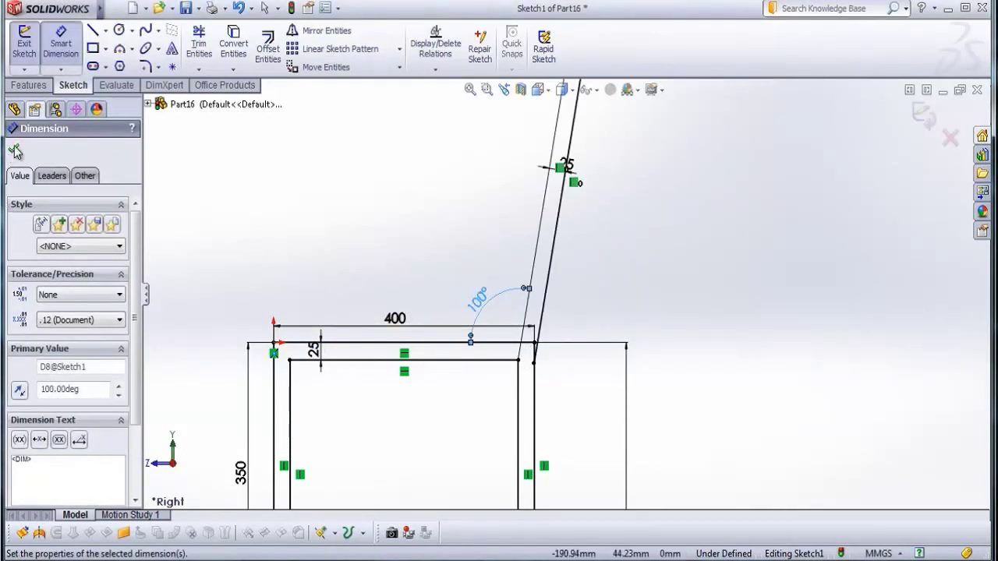
{"action": "left_click", "coordinate": [15, 151]}
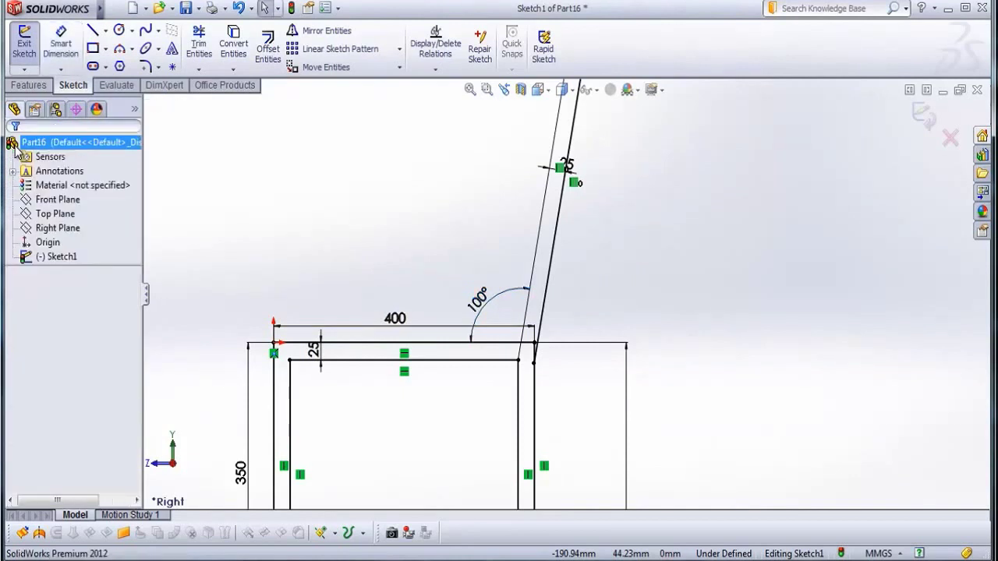
Trim the overlapping ends of the slanted lines, crossbar edge and outer leg edge at the corner so the backrest opens into the frame
{"action": "left_click", "coordinate": [199, 43]}
{"action": "scroll", "coordinate": [535, 346], "scroll_direction": "down", "scroll_amount": 5}
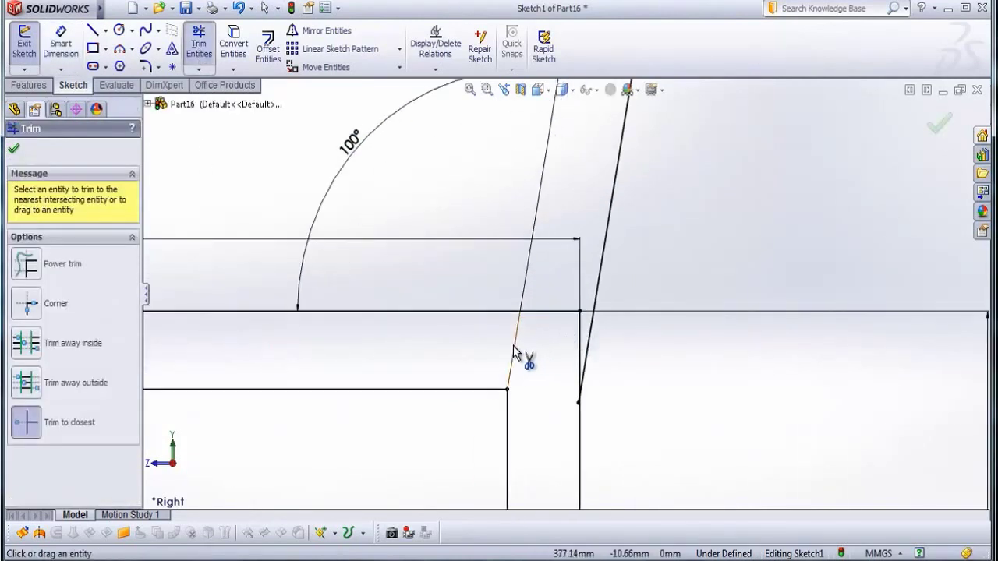
{"action": "left_click", "coordinate": [513, 350]}
{"action": "left_click", "coordinate": [552, 313]}
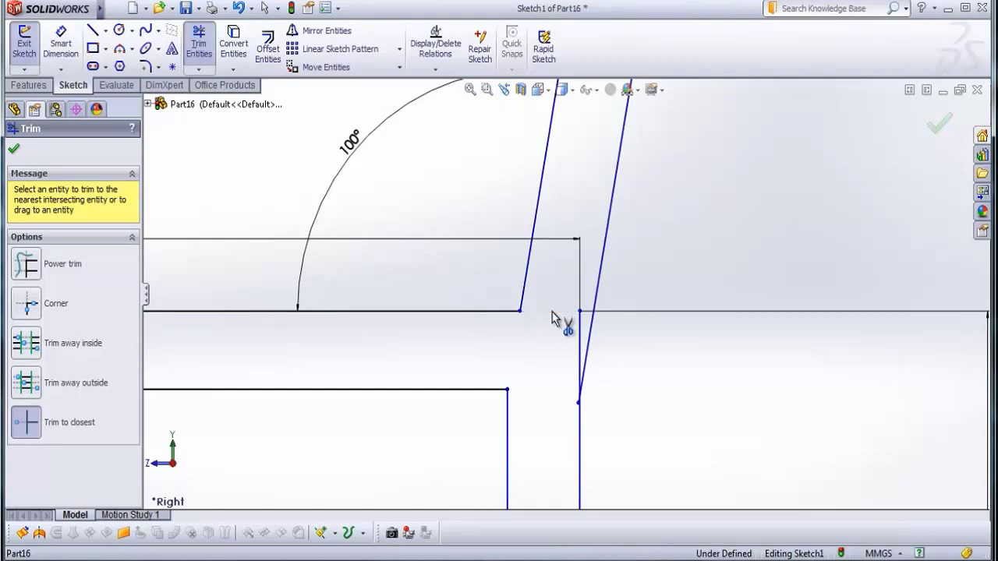
{"action": "scroll", "coordinate": [581, 340], "scroll_direction": "down", "scroll_amount": 10}
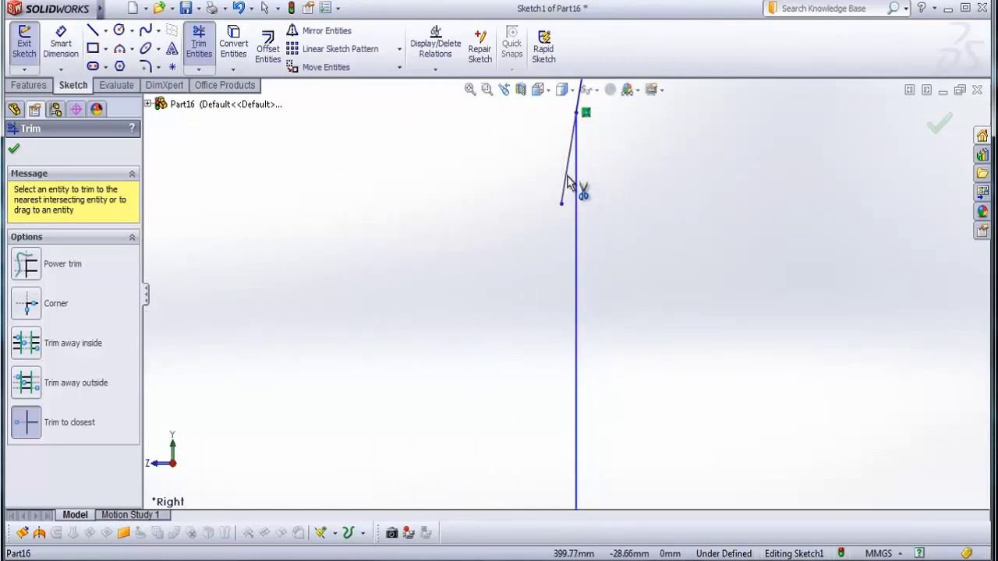
{"action": "scroll", "coordinate": [575, 212], "scroll_direction": "up", "scroll_amount": 6}
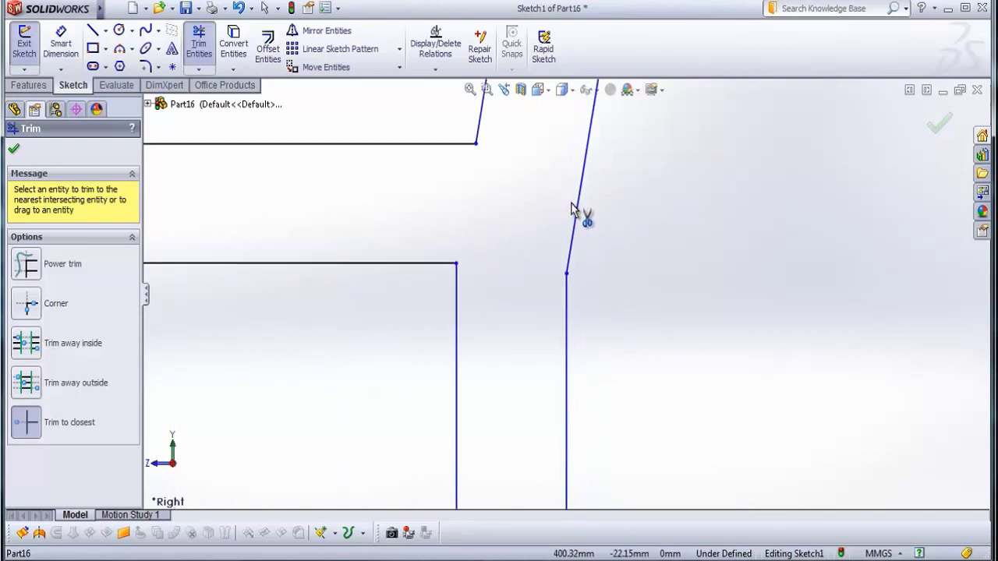
{"action": "left_click", "coordinate": [943, 119]}
Close the upper end of the backrest with a line joining the endpoints of the two slanted lines
{"action": "scroll", "coordinate": [663, 218], "scroll_direction": "up", "scroll_amount": 8}
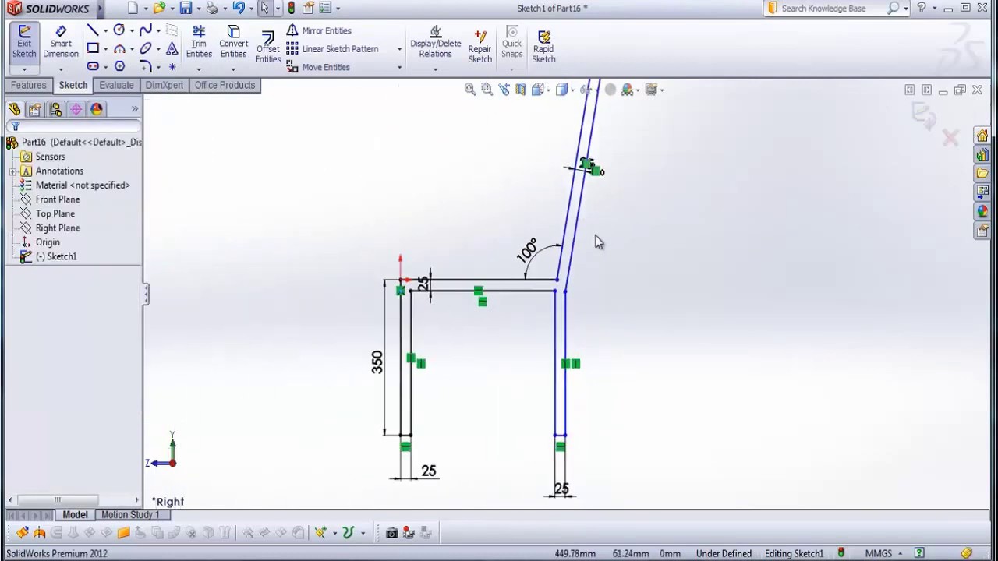
{"action": "scroll", "coordinate": [607, 159], "scroll_direction": "down", "scroll_amount": 4}
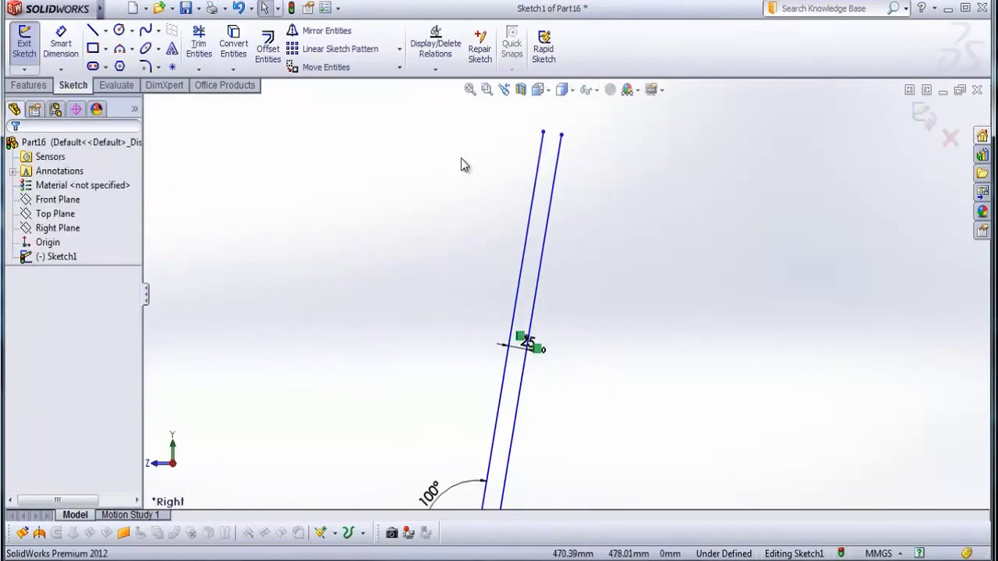
{"action": "left_click", "coordinate": [93, 33]}
{"action": "scroll", "coordinate": [577, 160], "scroll_direction": "down", "scroll_amount": 3}
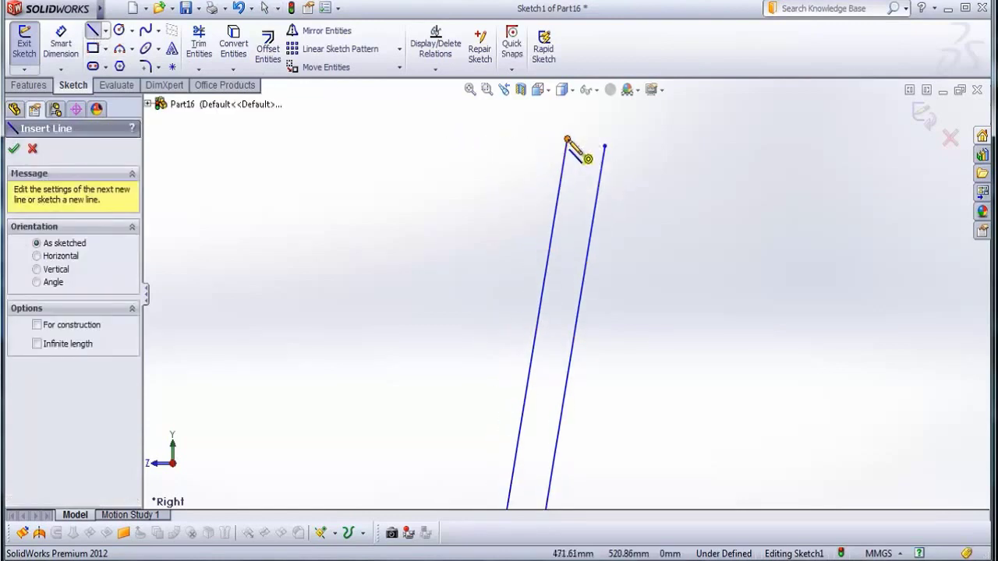
{"action": "left_click_drag", "start_coordinate": [568, 140], "coordinate": [605, 146]}
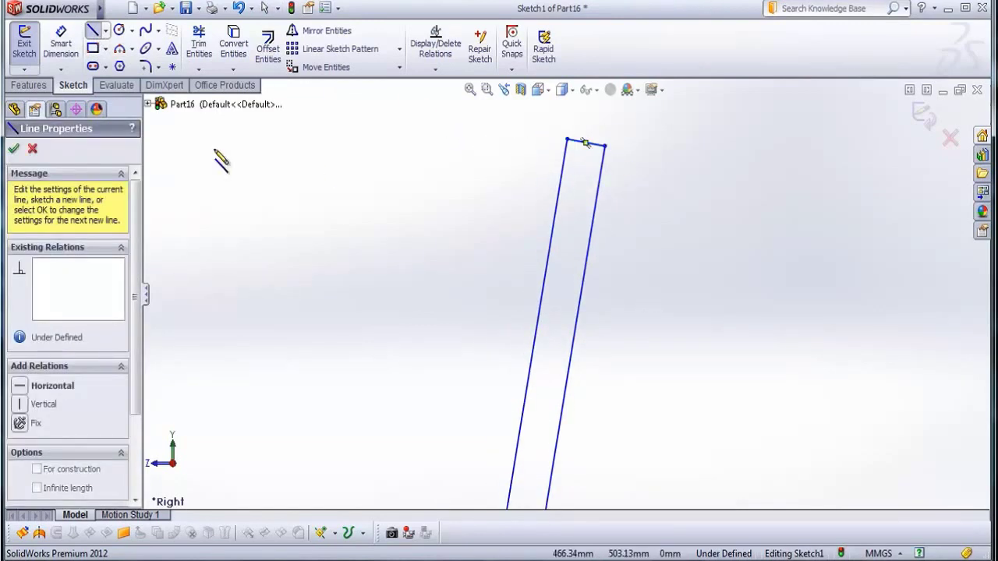
{"action": "left_click", "coordinate": [17, 150]}
{"action": "left_click", "coordinate": [14, 148]}
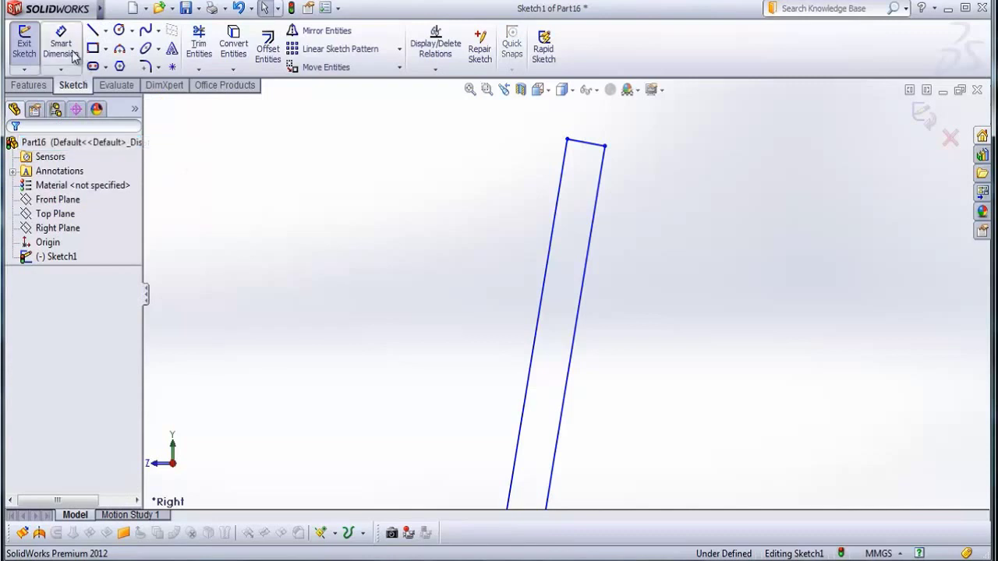
Dimension the vertical distance between the inner backrest line's lower and upper endpoints and set it to 450 mm
{"action": "scroll", "coordinate": [461, 454], "scroll_direction": "up", "scroll_amount": 4}
{"action": "left_click", "coordinate": [61, 43]}
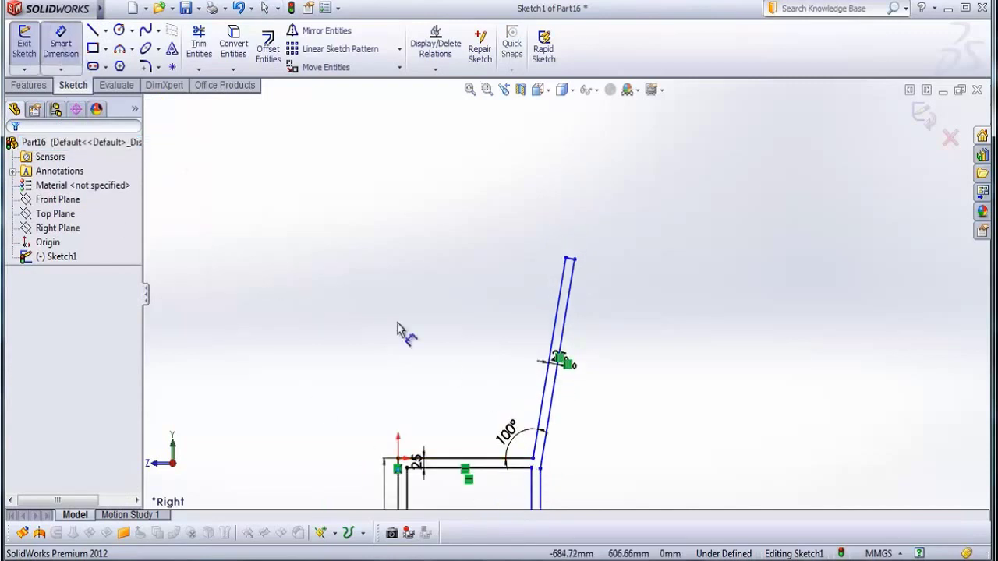
{"action": "scroll", "coordinate": [545, 460], "scroll_direction": "down", "scroll_amount": 4}
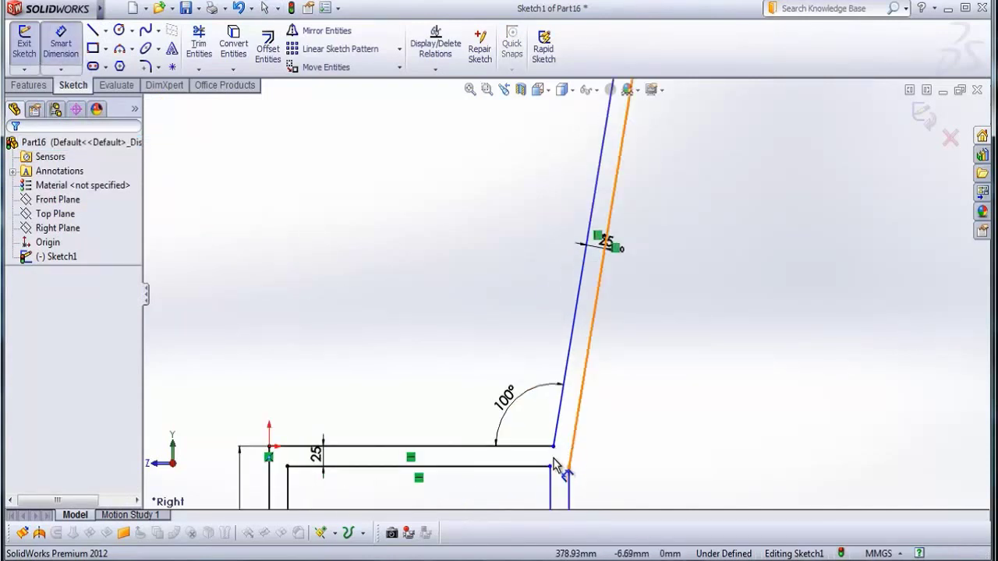
{"action": "left_click", "coordinate": [553, 447]}
{"action": "scroll", "coordinate": [565, 286], "scroll_direction": "up", "scroll_amount": 3}
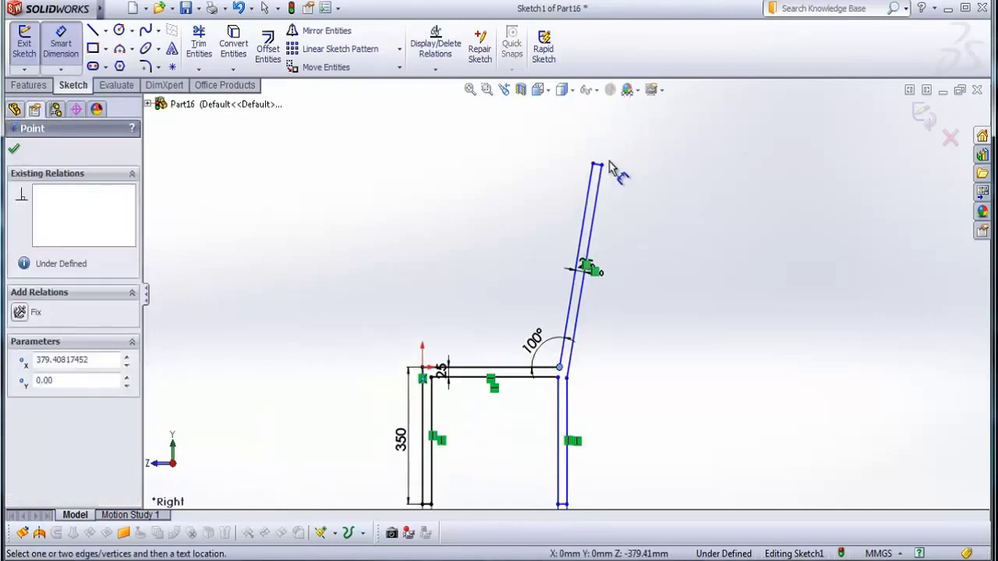
{"action": "left_click", "coordinate": [594, 166]}
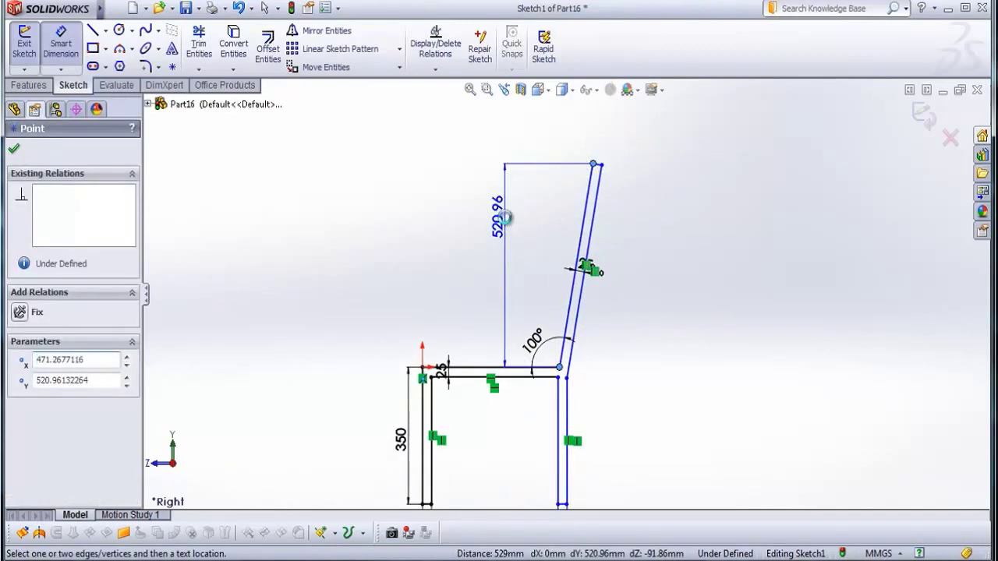
{"action": "left_click", "coordinate": [506, 218]}
{"action": "type", "text": "45"}
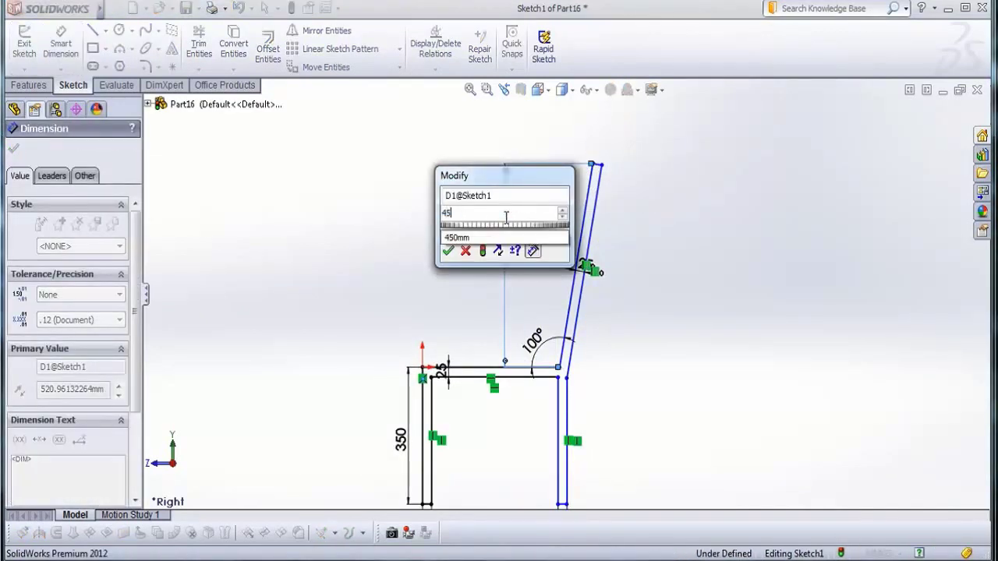
{"action": "type", "text": "0"}
{"action": "key", "text": "Return"}
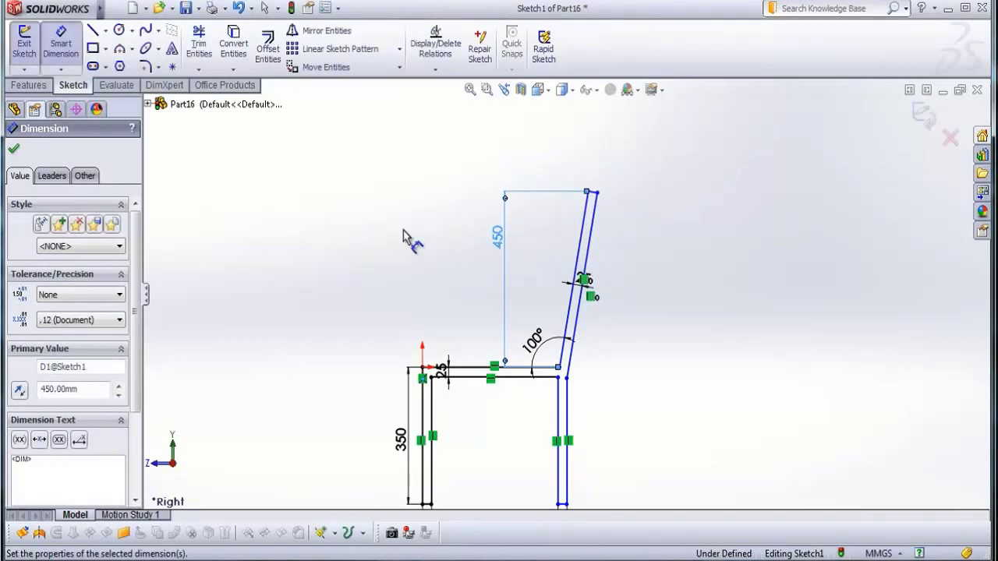
{"action": "left_click", "coordinate": [14, 149]}
Draw a corner rectangle about 350 × 51 mm between the inner edges of the two legs, near their lower ends
{"action": "scroll", "coordinate": [555, 365], "scroll_direction": "up", "scroll_amount": 2}
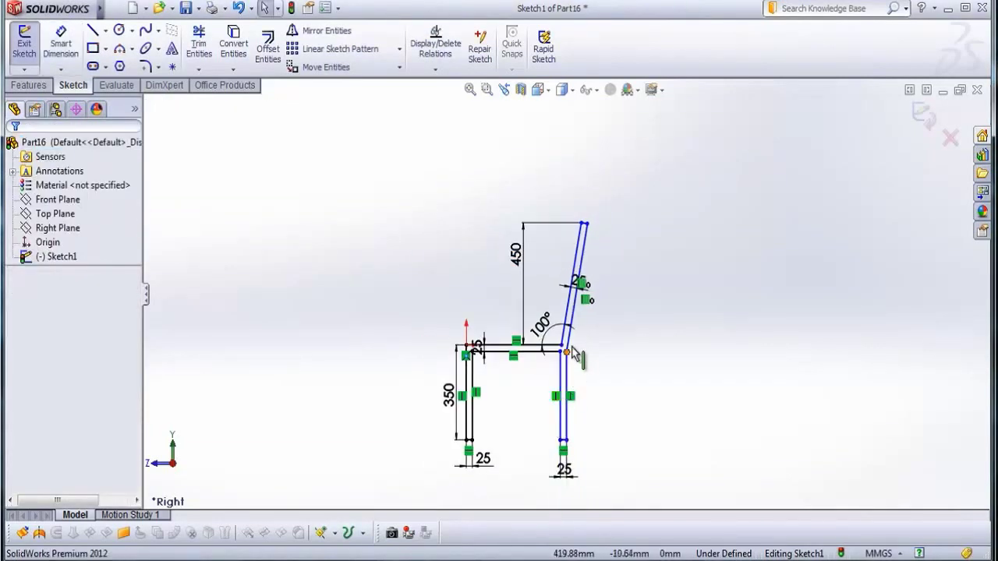
{"action": "scroll", "coordinate": [555, 365], "scroll_direction": "down", "scroll_amount": 3}
{"action": "scroll", "coordinate": [479, 456], "scroll_direction": "down", "scroll_amount": 2}
{"action": "scroll", "coordinate": [467, 467], "scroll_direction": "up", "scroll_amount": 2}
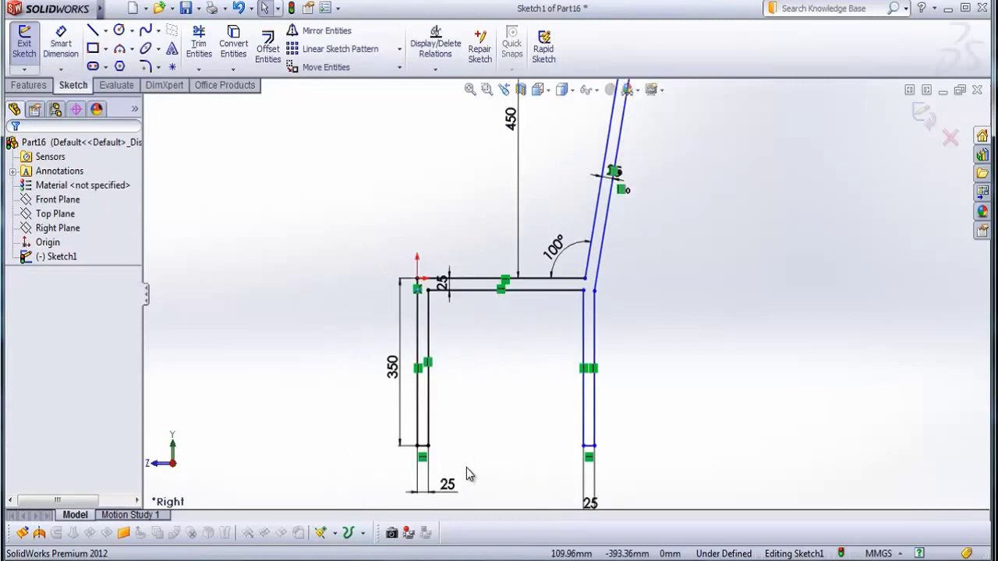
{"action": "scroll", "coordinate": [372, 268], "scroll_direction": "down", "scroll_amount": 2}
{"action": "left_click", "coordinate": [92, 49]}
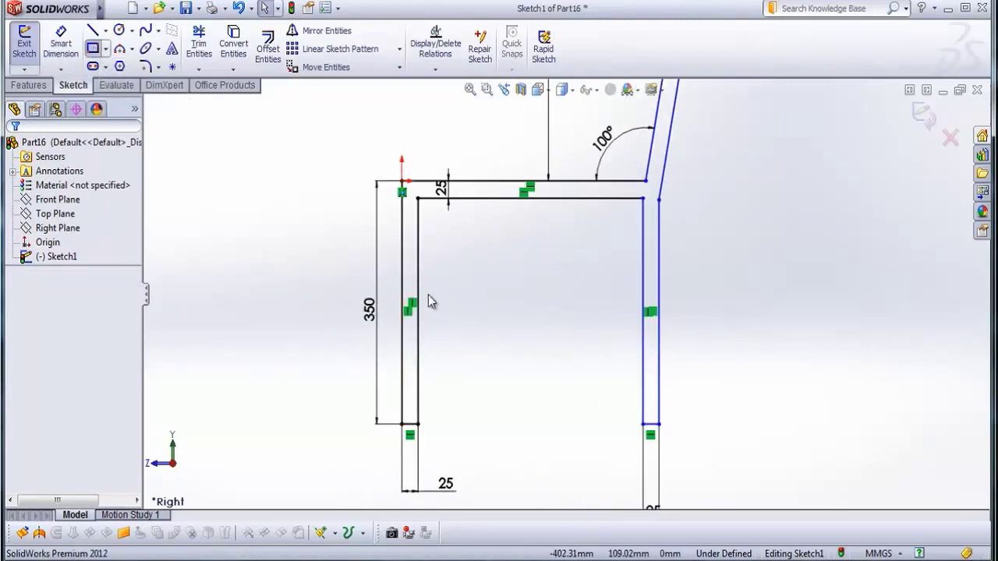
{"action": "left_click", "coordinate": [418, 345]}
{"action": "left_click", "coordinate": [642, 380]}
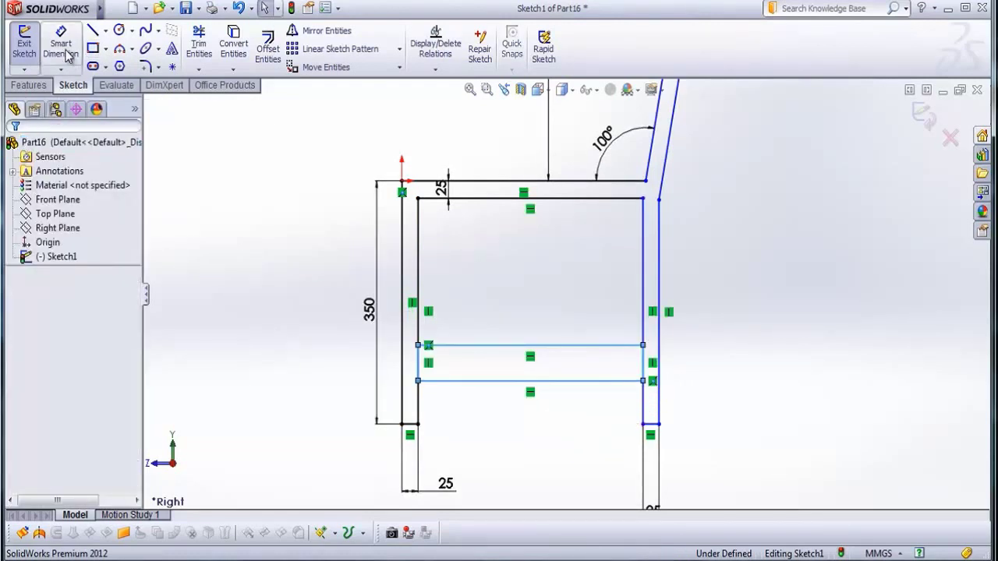
Dimension the distance between the rectangle's two horizontal edges and set it to 25 mm
{"action": "left_click", "coordinate": [67, 52]}
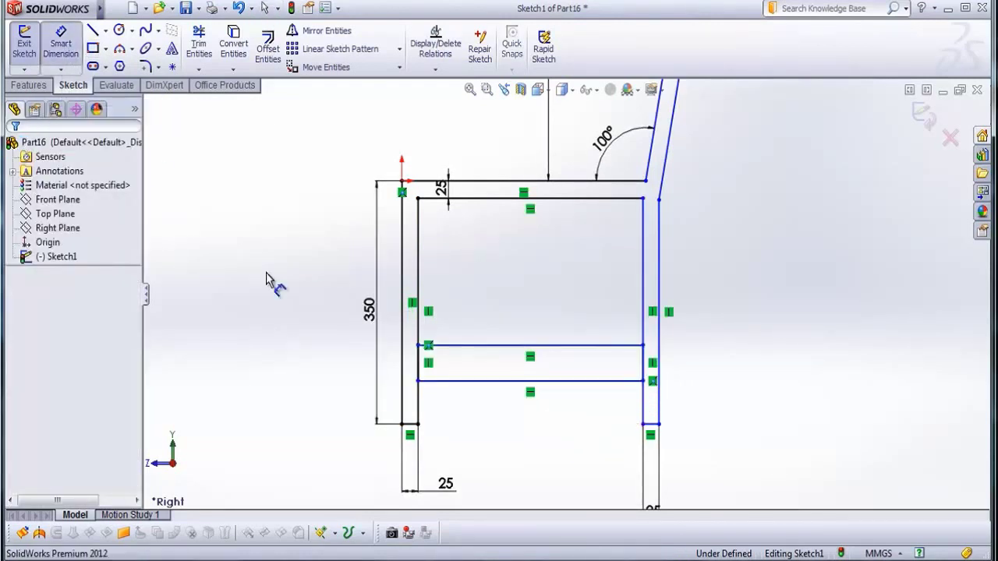
{"action": "left_click", "coordinate": [473, 381]}
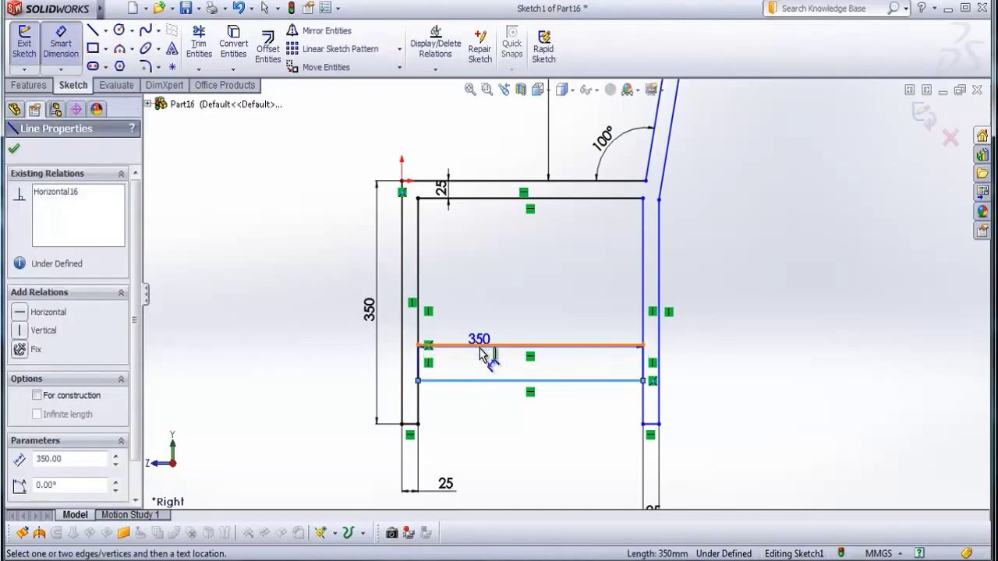
{"action": "left_click", "coordinate": [480, 345]}
{"action": "left_click", "coordinate": [496, 378]}
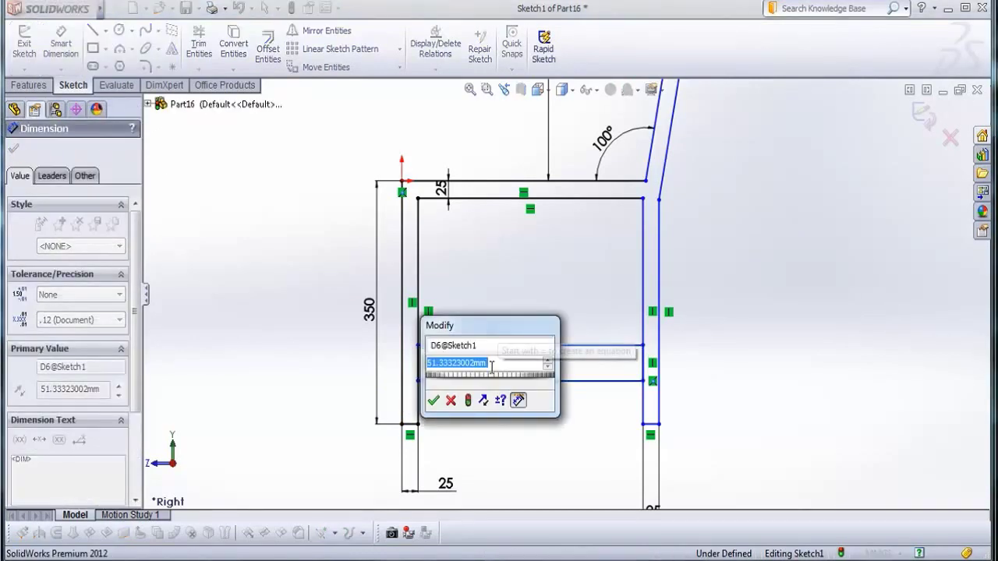
{"action": "type", "text": "25"}
{"action": "key", "text": "Return"}
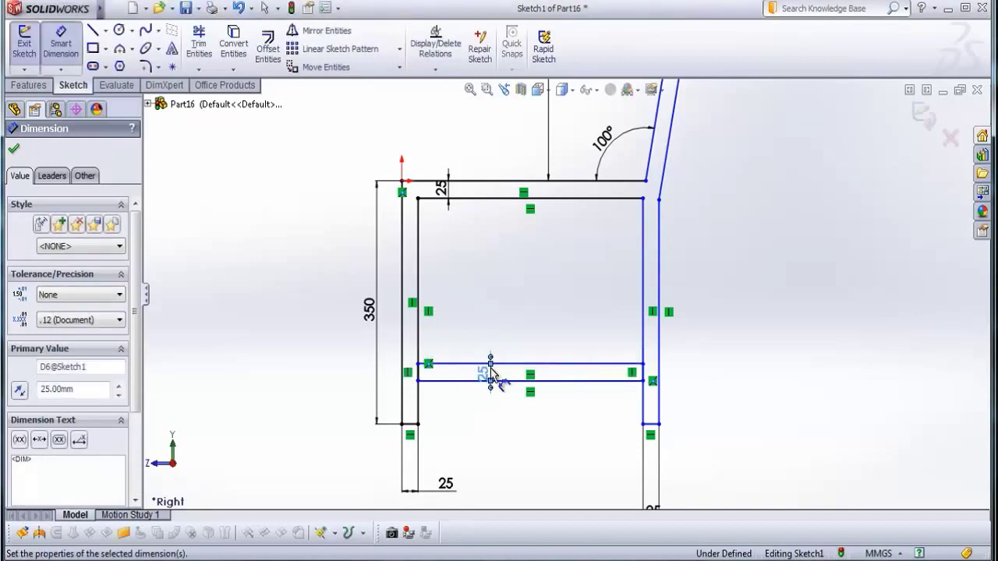
Dimension the front leg's bottom edge to the rectangle's lower edge and set the distance to 100 mm
{"action": "scroll", "coordinate": [425, 421], "scroll_direction": "down", "scroll_amount": 2}
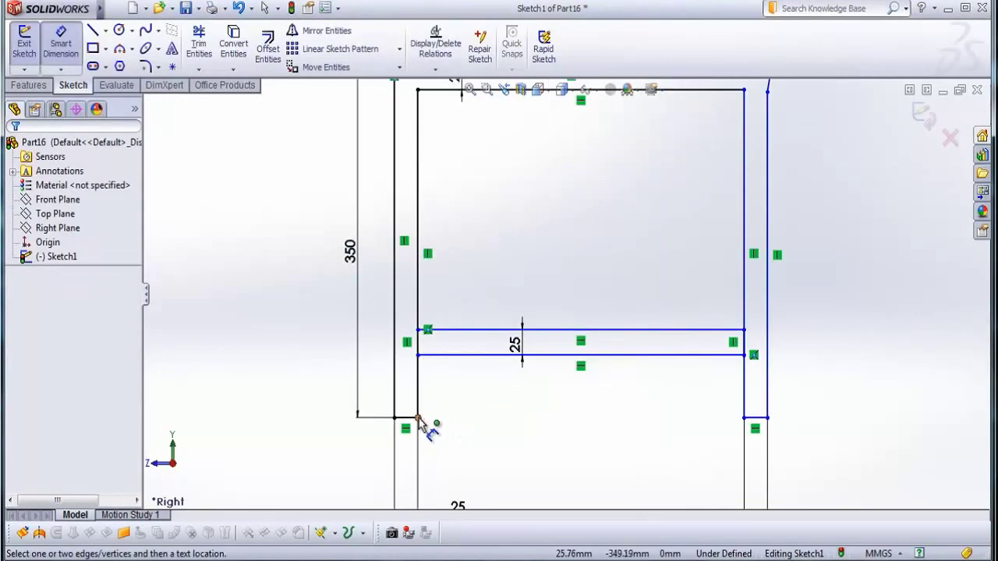
{"action": "left_click", "coordinate": [418, 418]}
{"action": "left_click", "coordinate": [438, 355]}
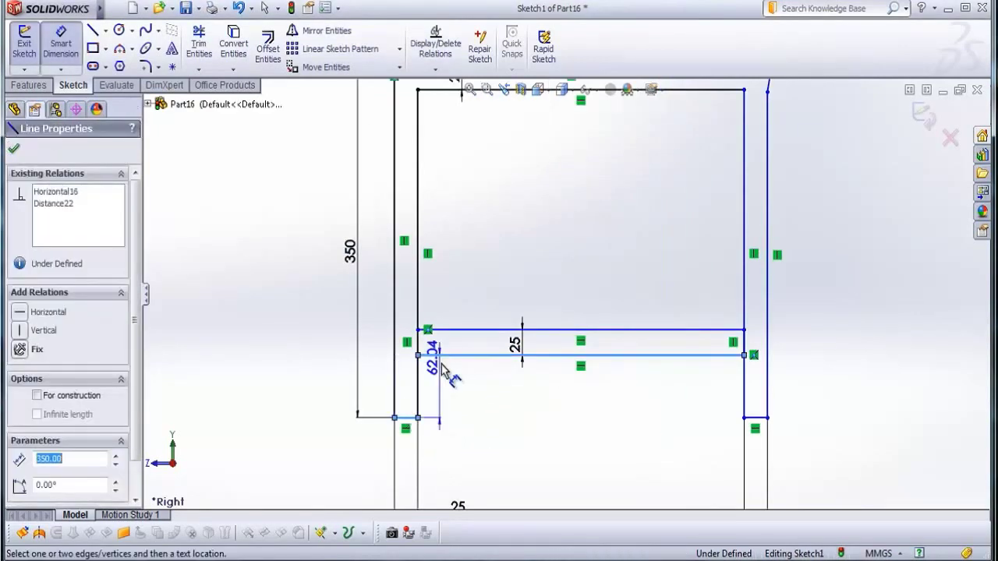
{"action": "left_click", "coordinate": [462, 412]}
{"action": "type", "text": "1"}
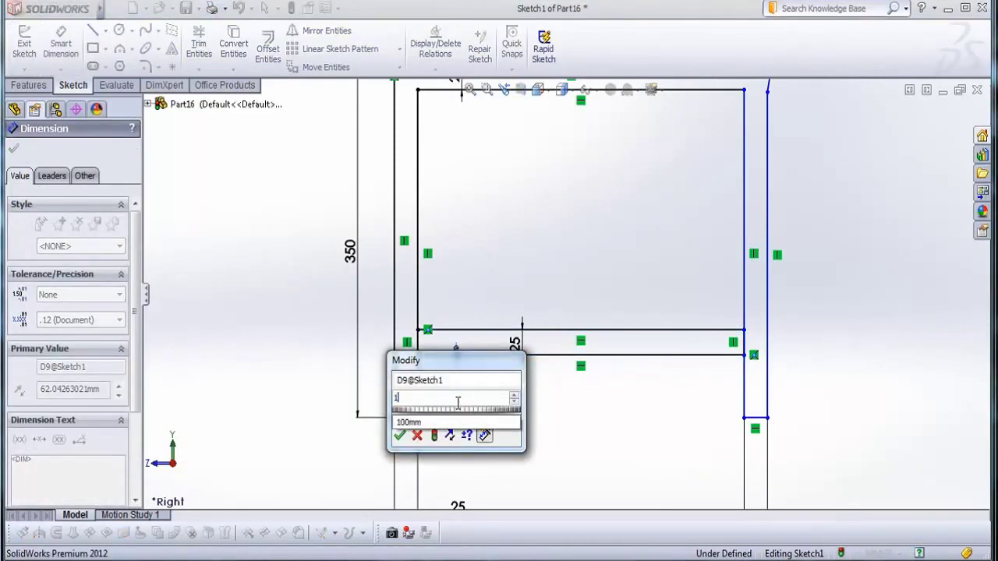
{"action": "type", "text": "00"}
{"action": "key", "text": "Return"}
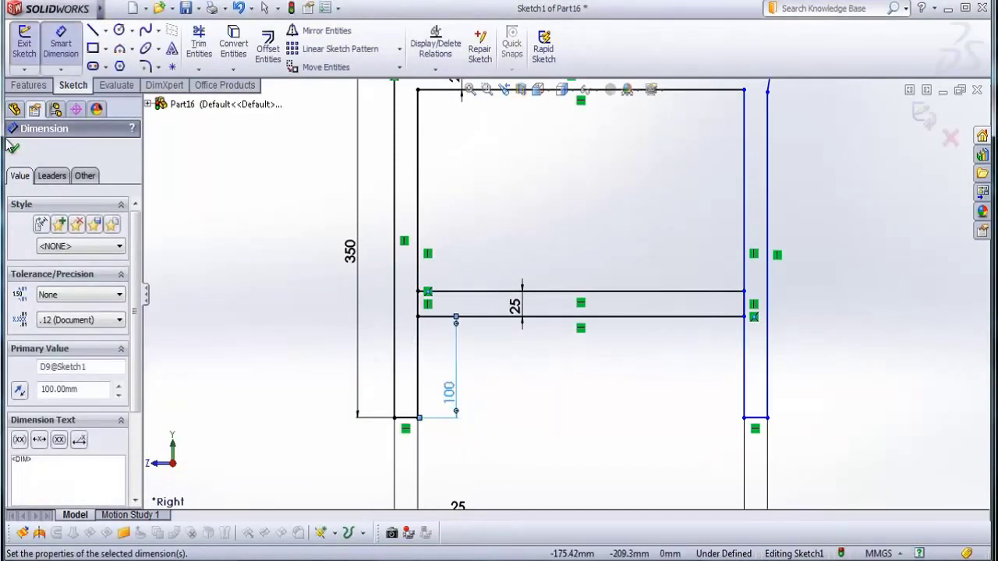
{"action": "left_click", "coordinate": [11, 148]}
Trim the line segments between the lower crossbar and each leg at both ends so the profile is continuous
{"action": "left_click", "coordinate": [198, 42]}
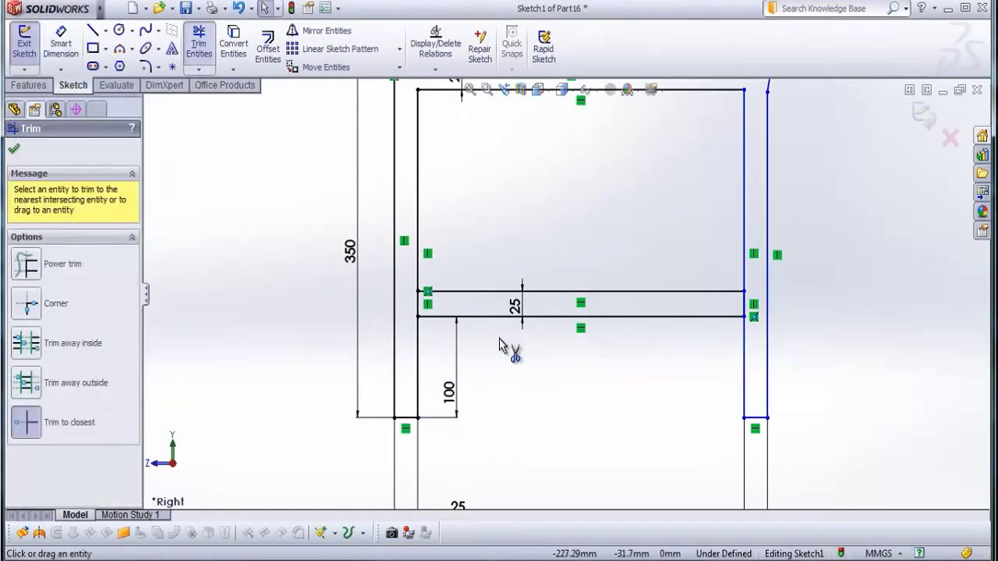
{"action": "scroll", "coordinate": [456, 301], "scroll_direction": "down", "scroll_amount": 6}
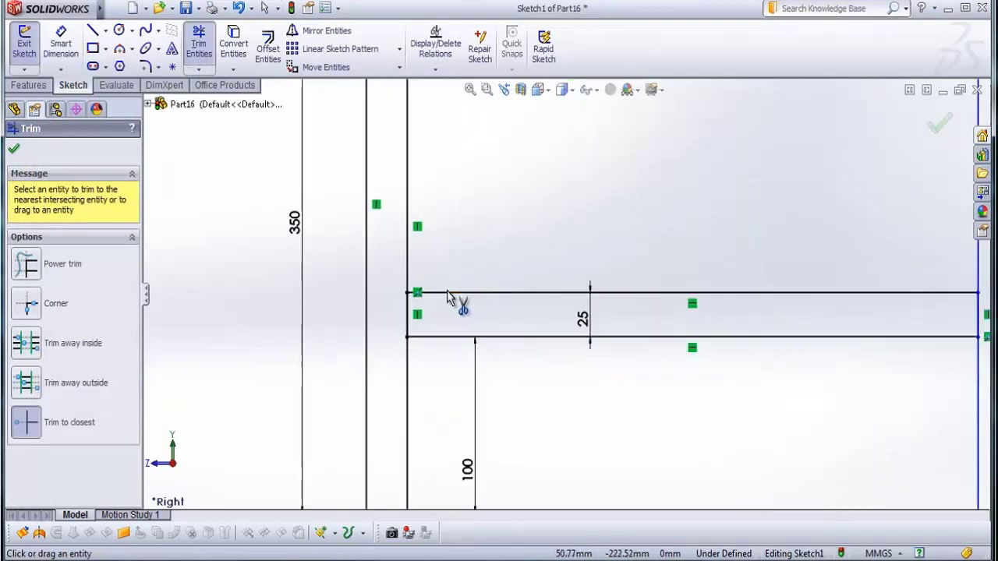
{"action": "left_click", "coordinate": [415, 316]}
{"action": "scroll", "coordinate": [753, 339], "scroll_direction": "up", "scroll_amount": 6}
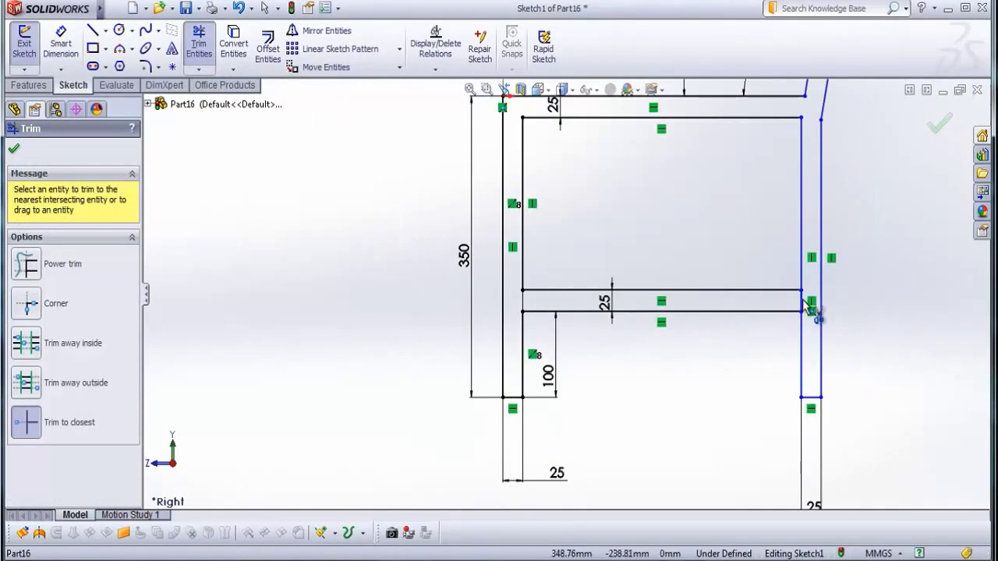
{"action": "left_click", "coordinate": [801, 301]}
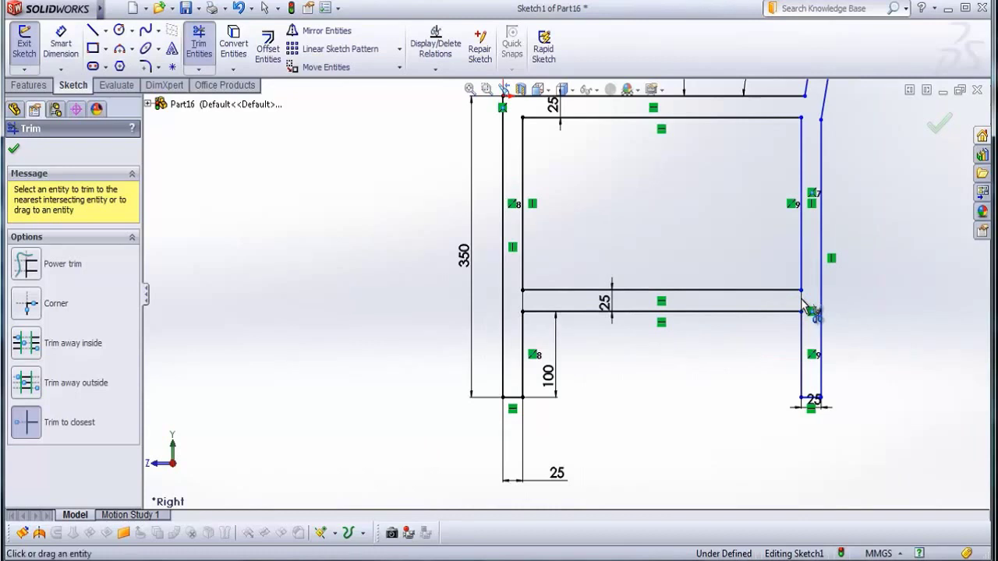
{"action": "left_click", "coordinate": [17, 152]}
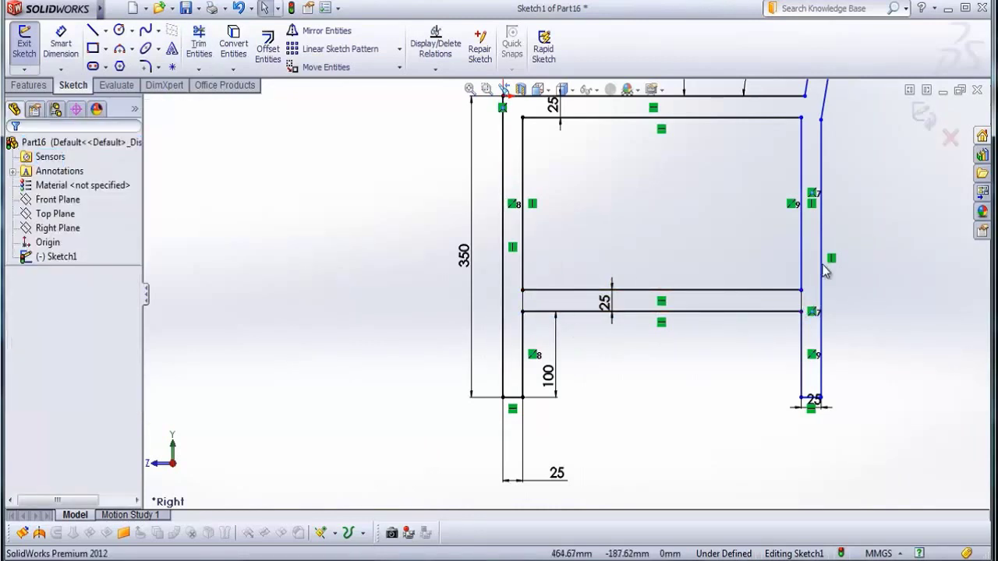
Extrude the chair side profile as a blind boss 25 mm deep
{"action": "scroll", "coordinate": [828, 257], "scroll_direction": "up", "scroll_amount": 4}
{"action": "scroll", "coordinate": [565, 326], "scroll_direction": "down", "scroll_amount": 3}
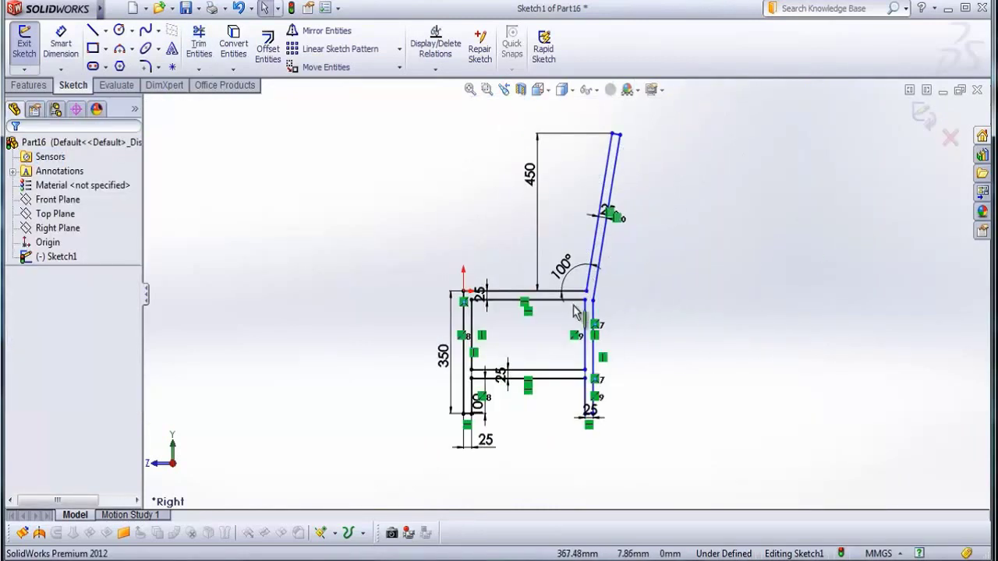
{"action": "left_click", "coordinate": [32, 86]}
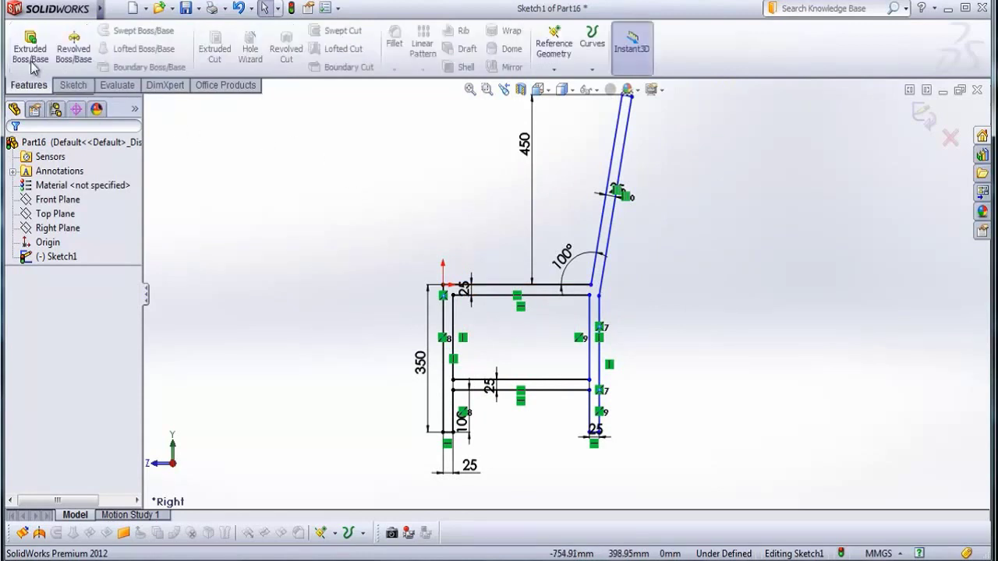
{"action": "left_click", "coordinate": [30, 53]}
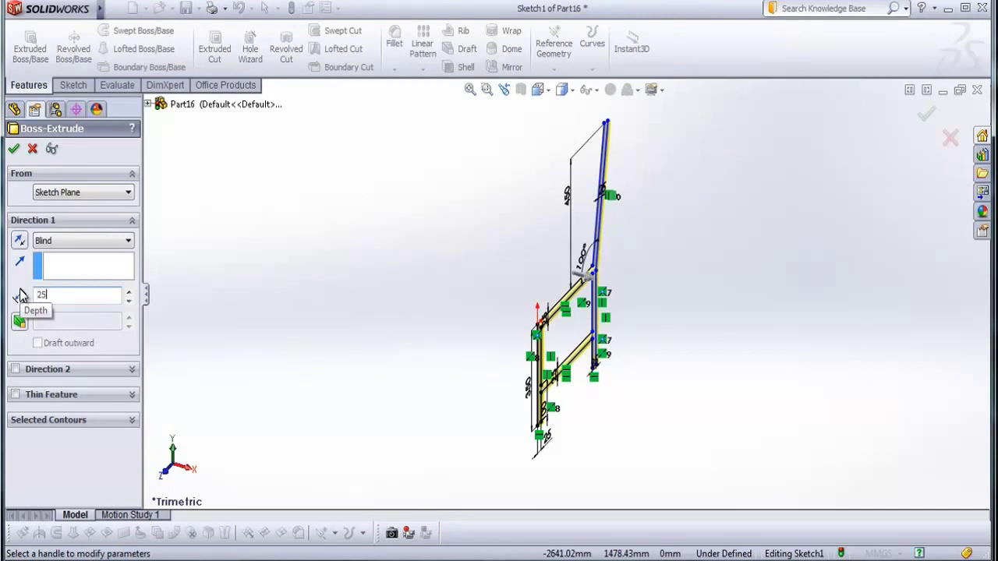
{"action": "key", "text": "Return"}
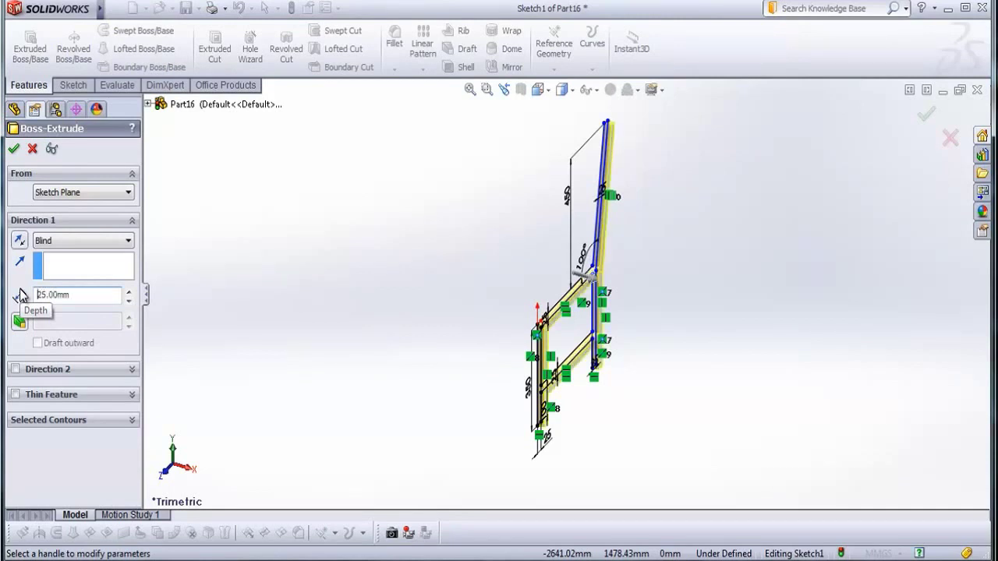
{"action": "left_click", "coordinate": [14, 150]}
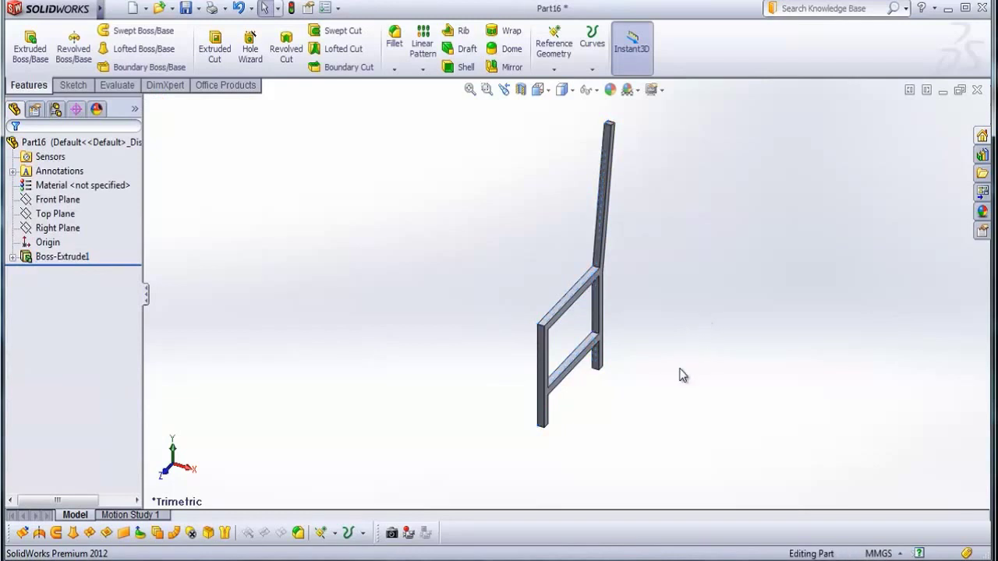
Sketch a centerline on the frame's side face, joining the midpoints of the lower crossbar's upper and lower edges
{"action": "middle_click_drag", "start_coordinate": [681, 373], "coordinate": [606, 328]}
{"action": "scroll", "coordinate": [568, 323], "scroll_direction": "down", "scroll_amount": 8}
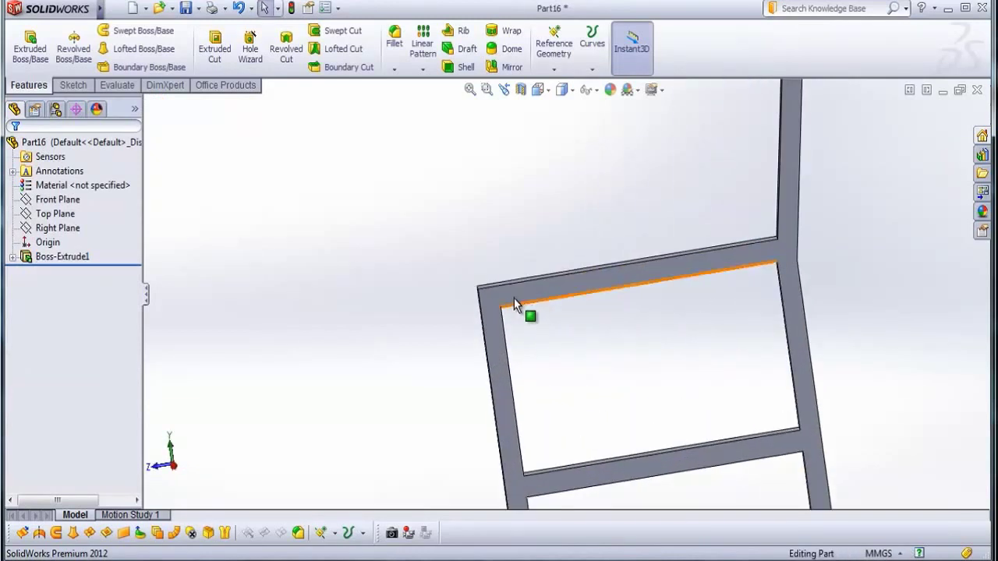
{"action": "left_click", "coordinate": [504, 302]}
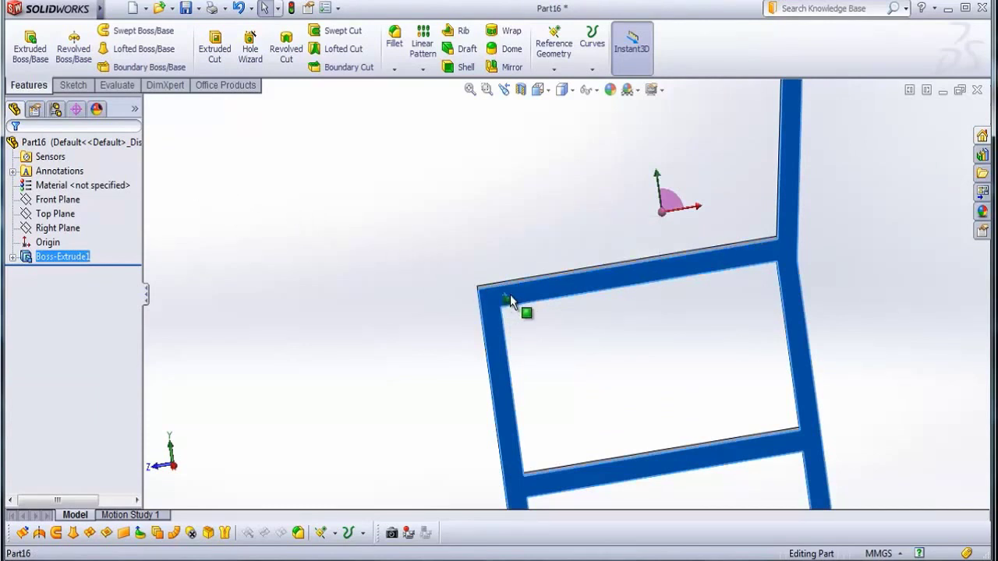
{"action": "left_click", "coordinate": [74, 87]}
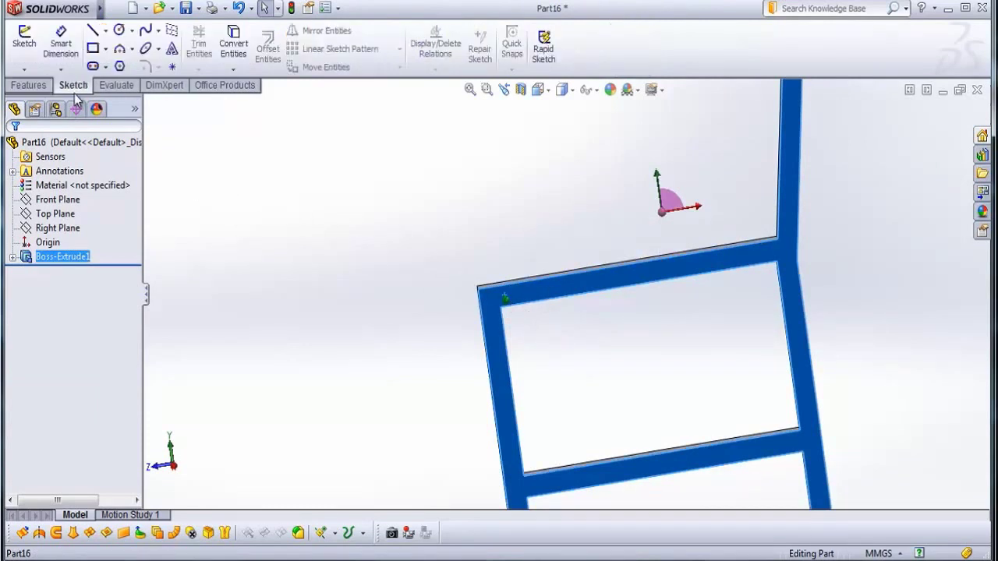
{"action": "left_click", "coordinate": [105, 30]}
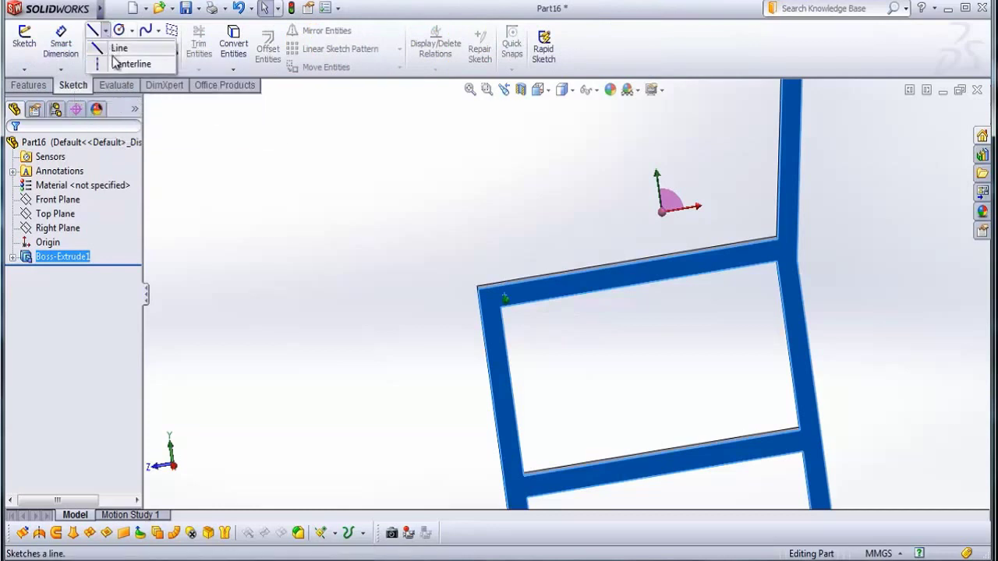
{"action": "left_click", "coordinate": [128, 64]}
{"action": "scroll", "coordinate": [647, 435], "scroll_direction": "up", "scroll_amount": 2}
{"action": "scroll", "coordinate": [655, 437], "scroll_direction": "down", "scroll_amount": 5}
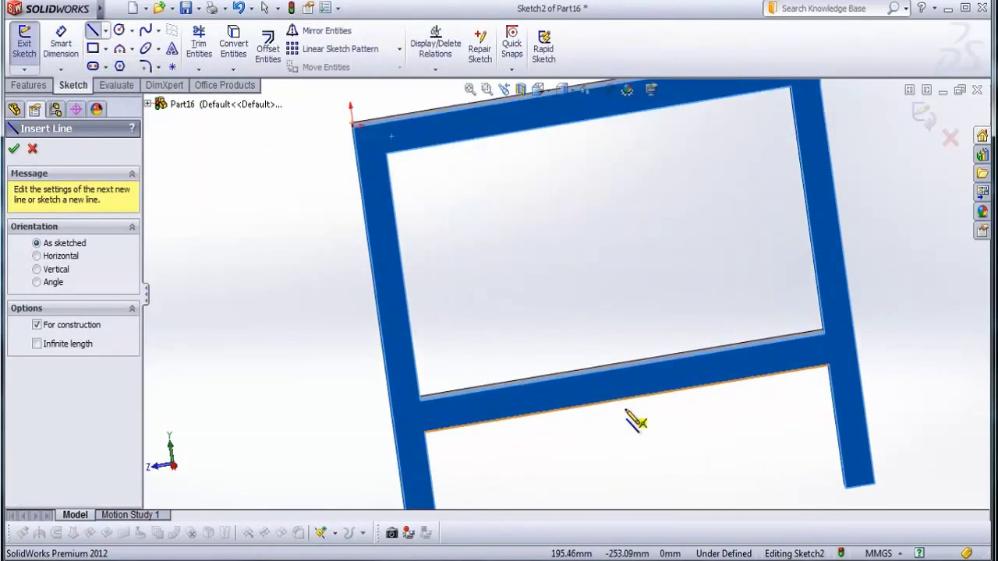
{"action": "left_click", "coordinate": [622, 367]}
{"action": "left_click", "coordinate": [627, 399]}
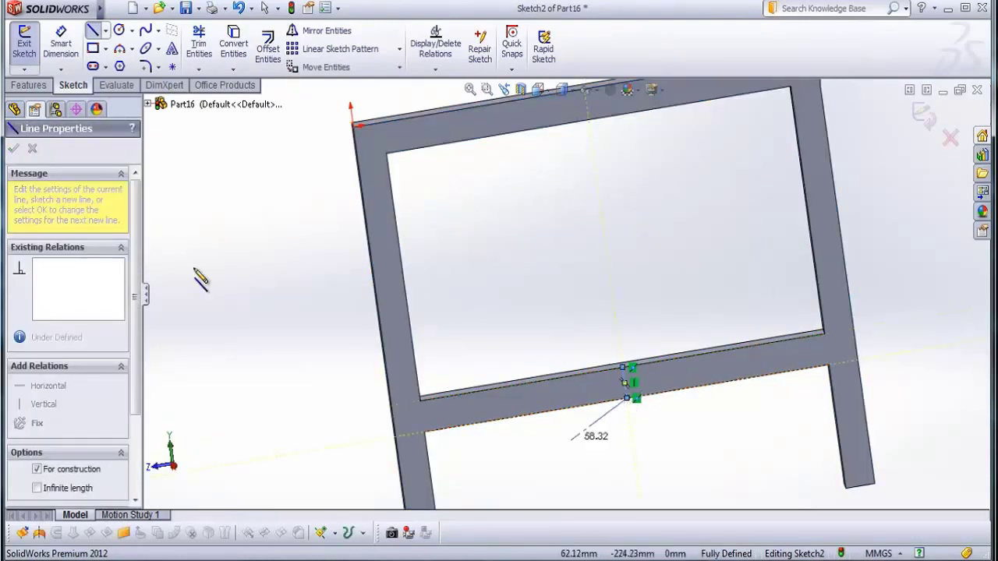
Sketch a center rectangle about 31 mm wide from the centerline's midpoint, with its corner on the lower crossbar's bottom edge
{"action": "left_click", "coordinate": [107, 49]}
{"action": "left_click", "coordinate": [136, 80]}
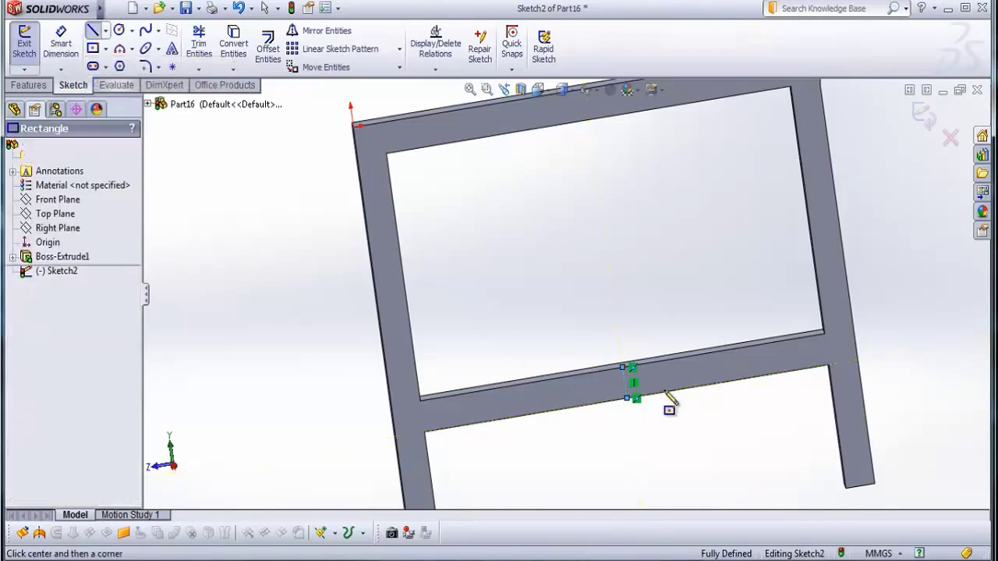
{"action": "scroll", "coordinate": [623, 386], "scroll_direction": "down", "scroll_amount": 5}
{"action": "scroll", "coordinate": [541, 382], "scroll_direction": "down", "scroll_amount": 3}
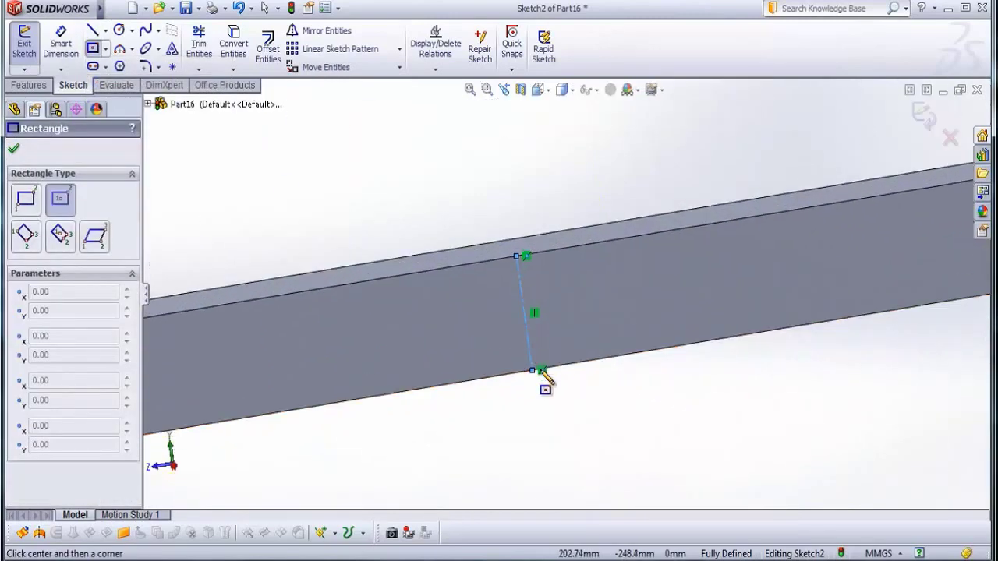
{"action": "left_click", "coordinate": [531, 298]}
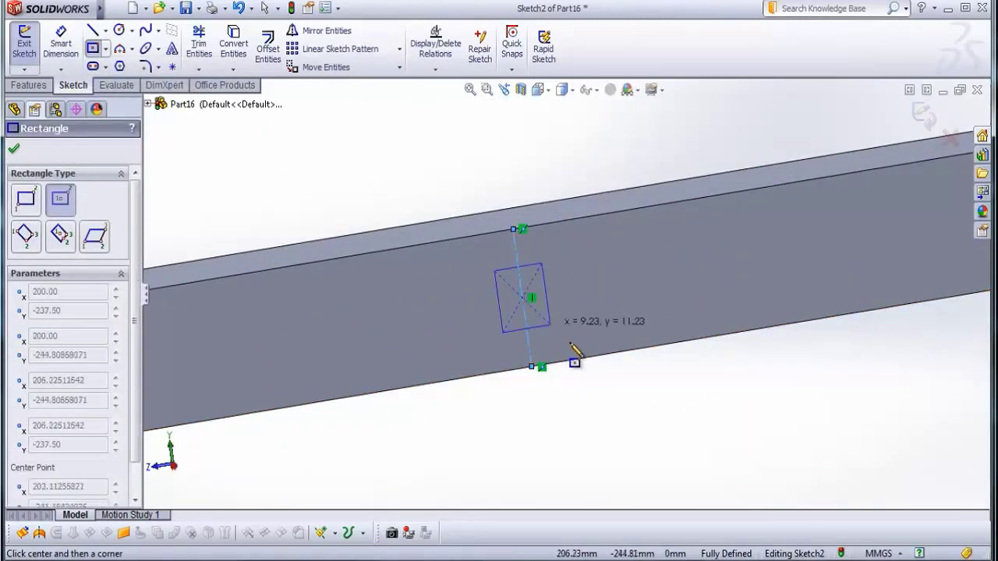
{"action": "left_click", "coordinate": [612, 357]}
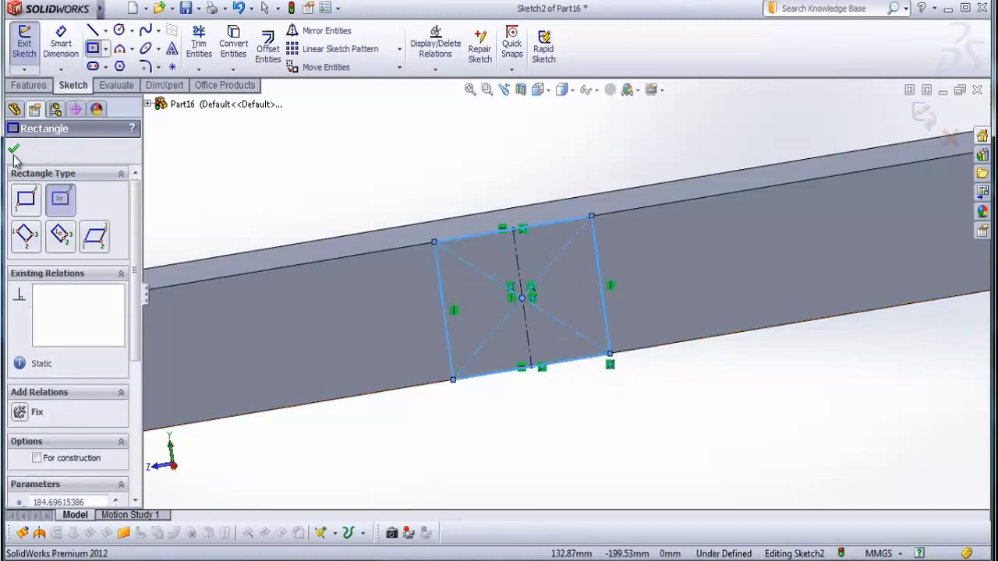
{"action": "left_click", "coordinate": [13, 149]}
Dimension the bottom edge of the rectangle on the lower crossbar and set its width to 25 mm
{"action": "left_click", "coordinate": [61, 43]}
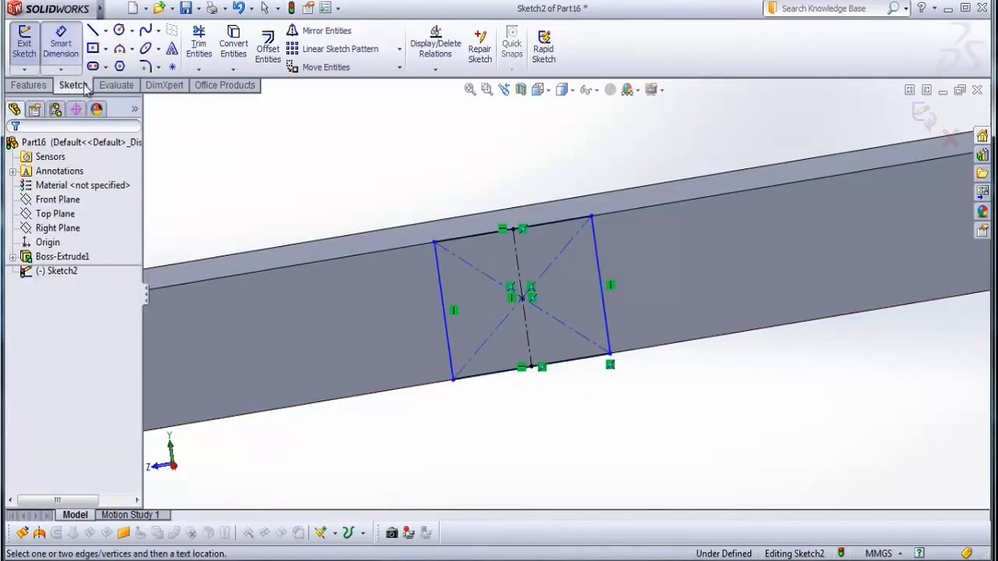
{"action": "left_click", "coordinate": [573, 371]}
{"action": "left_click", "coordinate": [574, 461]}
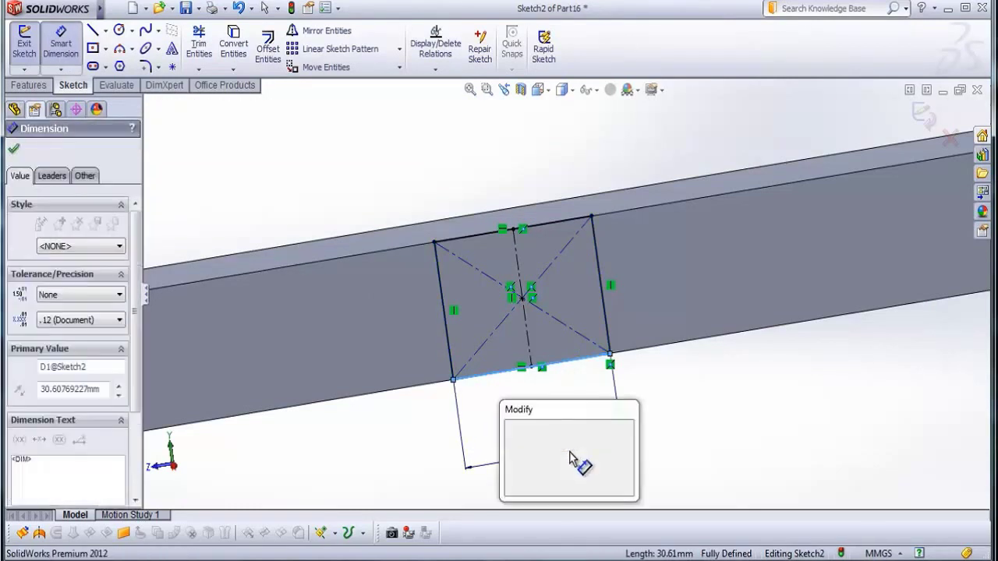
{"action": "type", "text": "25"}
{"action": "key", "text": "Return"}
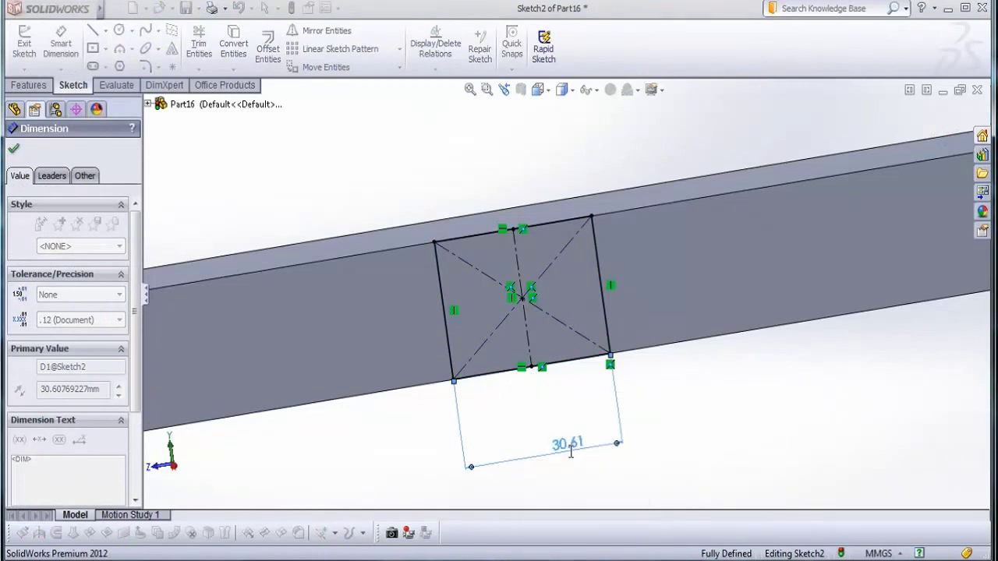
{"action": "left_click", "coordinate": [16, 150]}
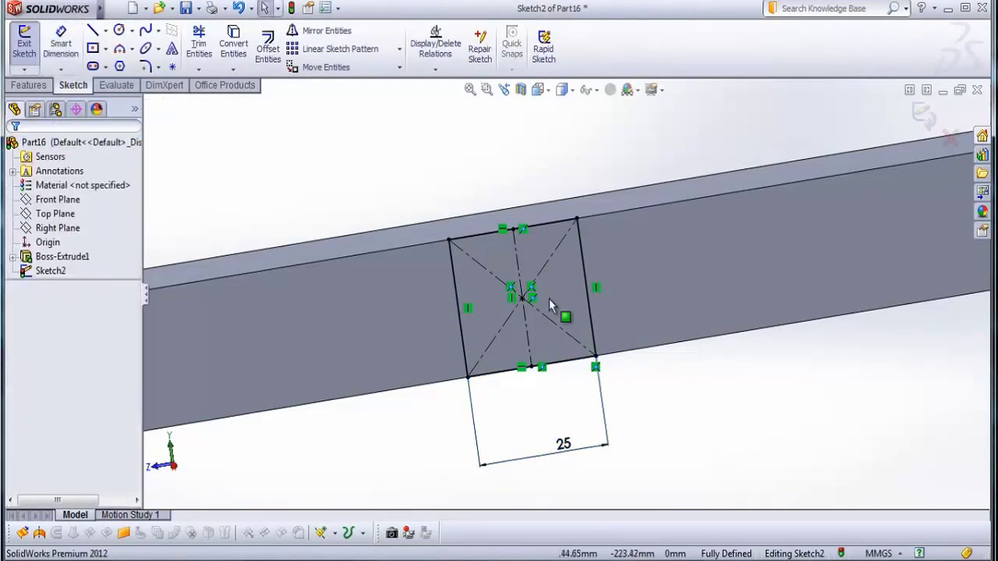
Sketch a corner rectangle across the full width of the rear leg, about 18 mm below the seat rail's lower edge
{"action": "scroll", "coordinate": [548, 299], "scroll_direction": "up", "scroll_amount": 5}
{"action": "middle_click_drag", "start_coordinate": [549, 298], "coordinate": [682, 202]}
{"action": "scroll", "coordinate": [681, 203], "scroll_direction": "down", "scroll_amount": 4}
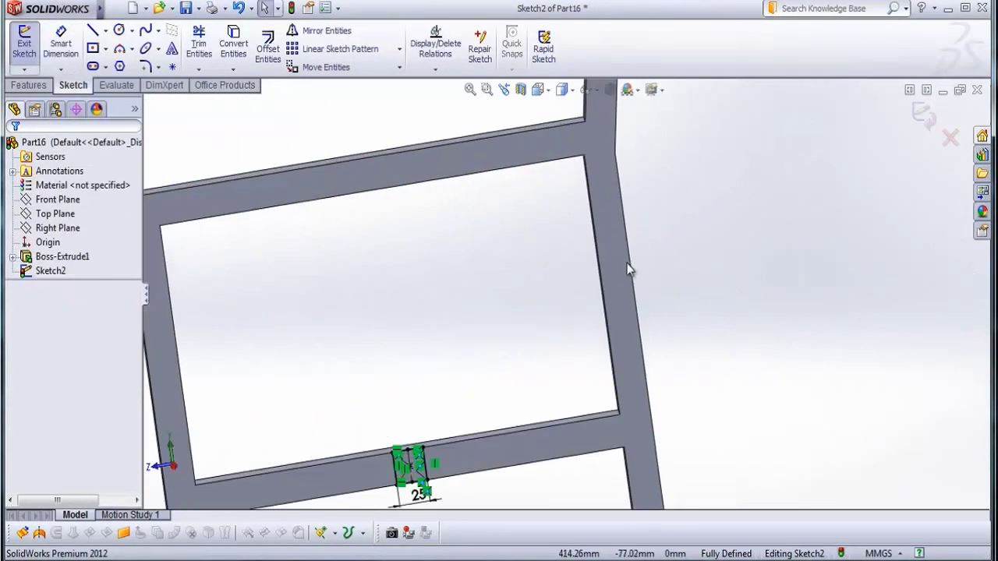
{"action": "left_click", "coordinate": [106, 49]}
{"action": "left_click", "coordinate": [148, 65]}
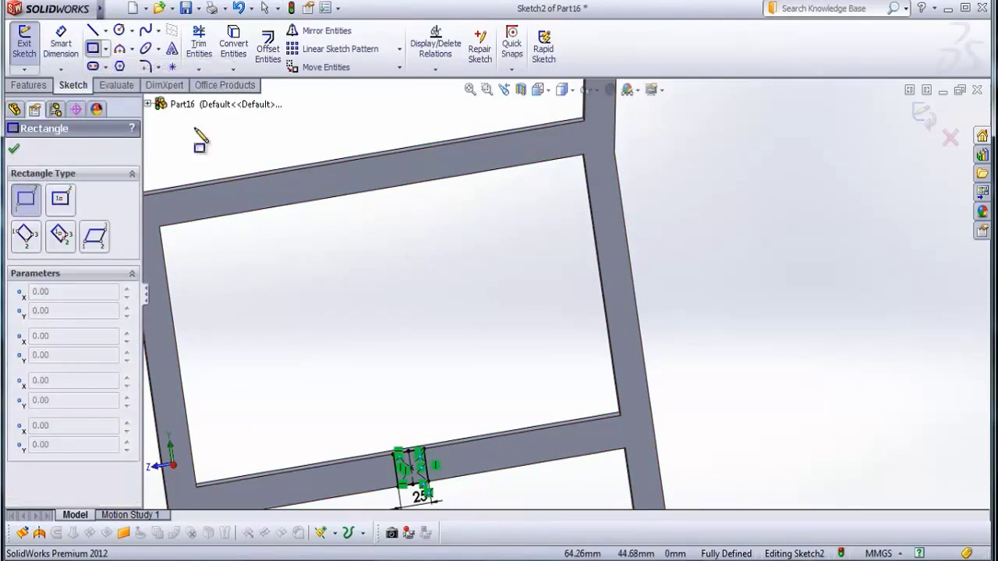
{"action": "left_click", "coordinate": [586, 179]}
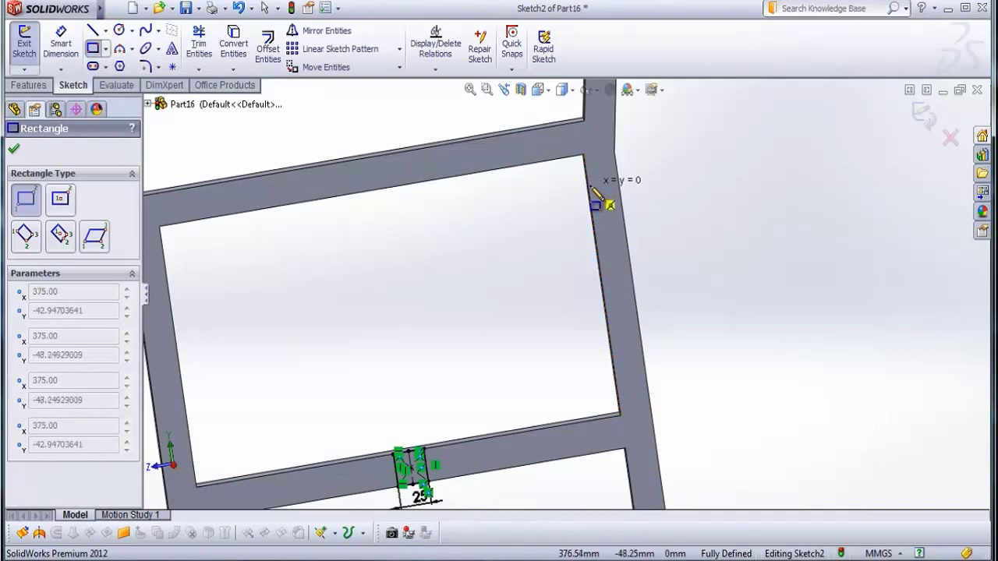
{"action": "left_click", "coordinate": [624, 227]}
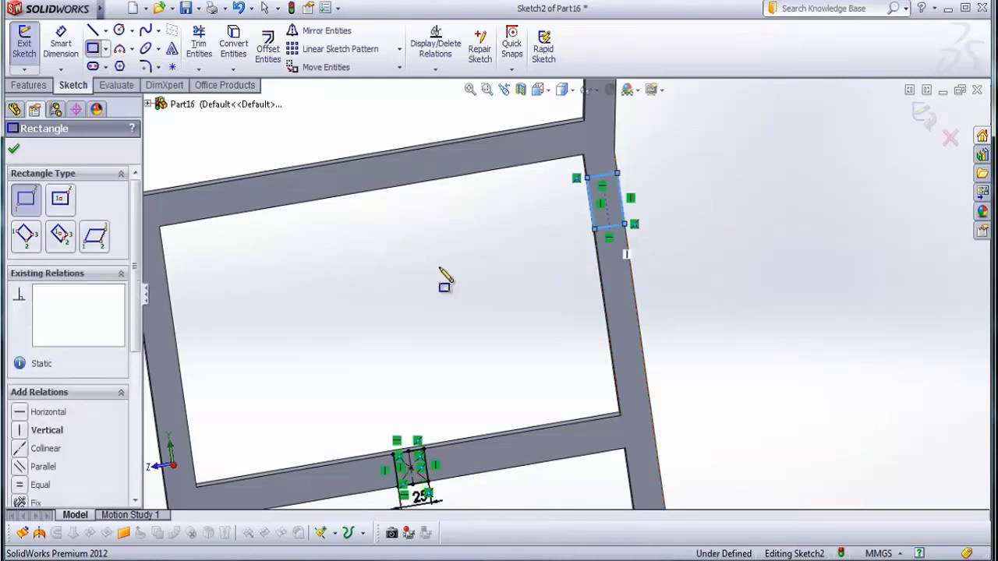
{"action": "left_click", "coordinate": [15, 150]}
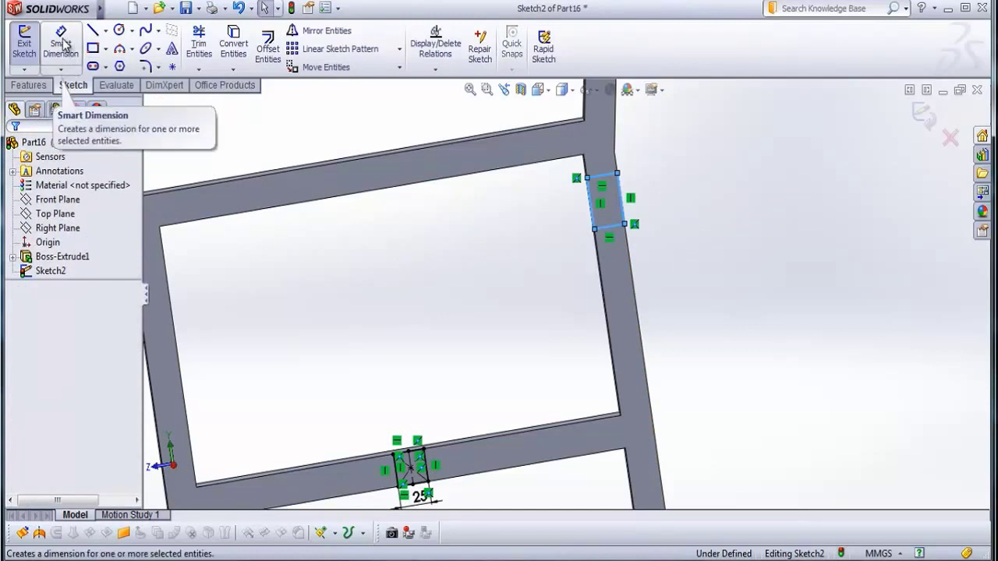
Dimension the rear-leg rectangle's top edge to the seat rail's lower edge and set the distance to 25 mm
{"action": "left_click", "coordinate": [62, 44]}
{"action": "scroll", "coordinate": [624, 203], "scroll_direction": "down", "scroll_amount": 4}
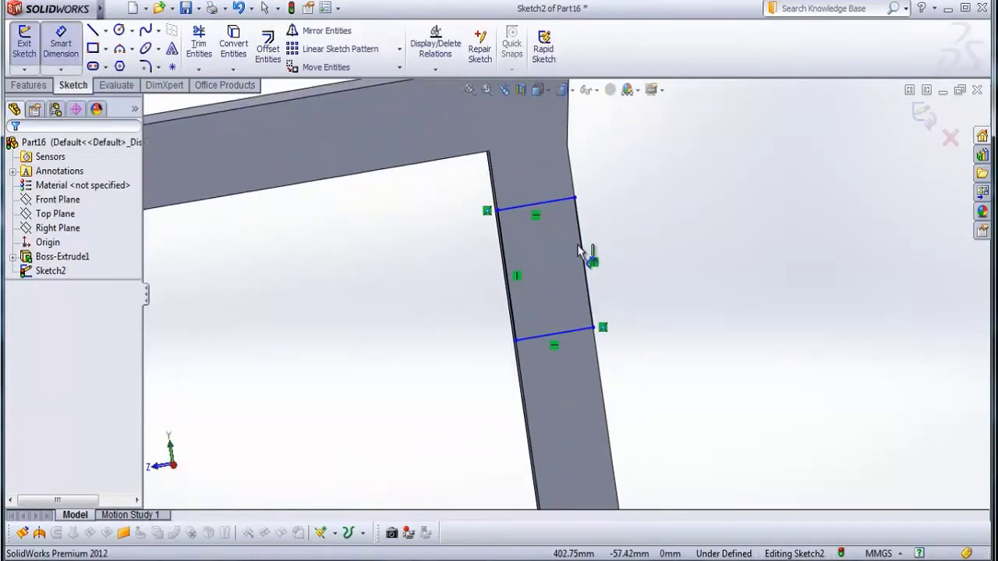
{"action": "left_click", "coordinate": [530, 207]}
{"action": "left_click", "coordinate": [457, 157]}
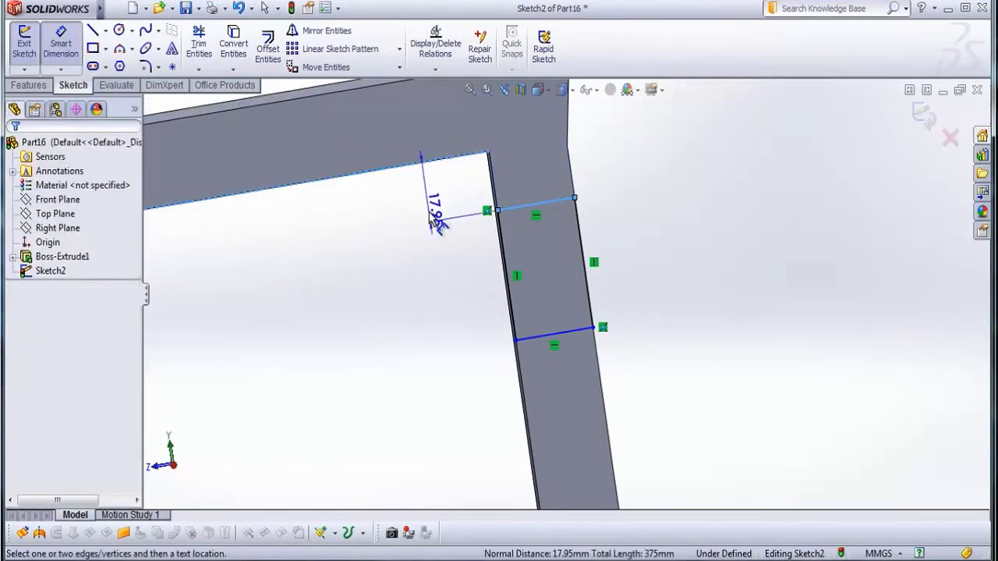
{"action": "left_click", "coordinate": [427, 201]}
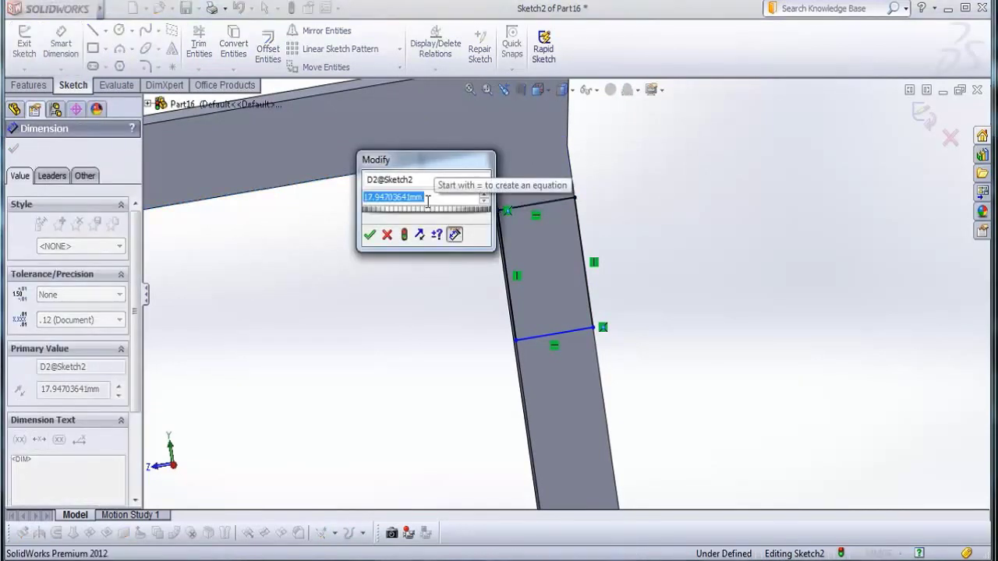
{"action": "type", "text": "25"}
{"action": "key", "text": "Return"}
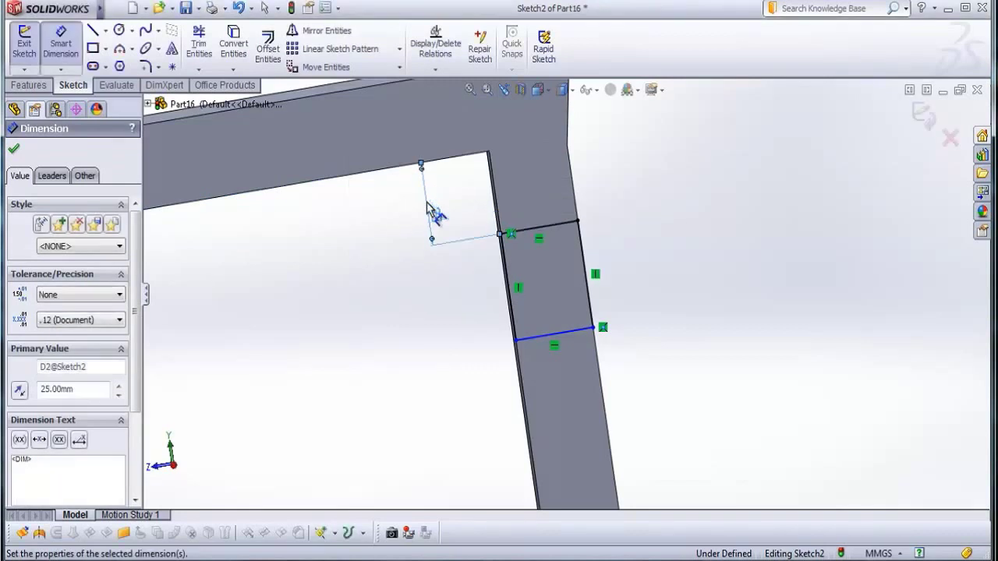
Dimension the vertical side of the rear-leg rectangle and set its height to 25 mm
{"action": "left_click", "coordinate": [590, 268]}
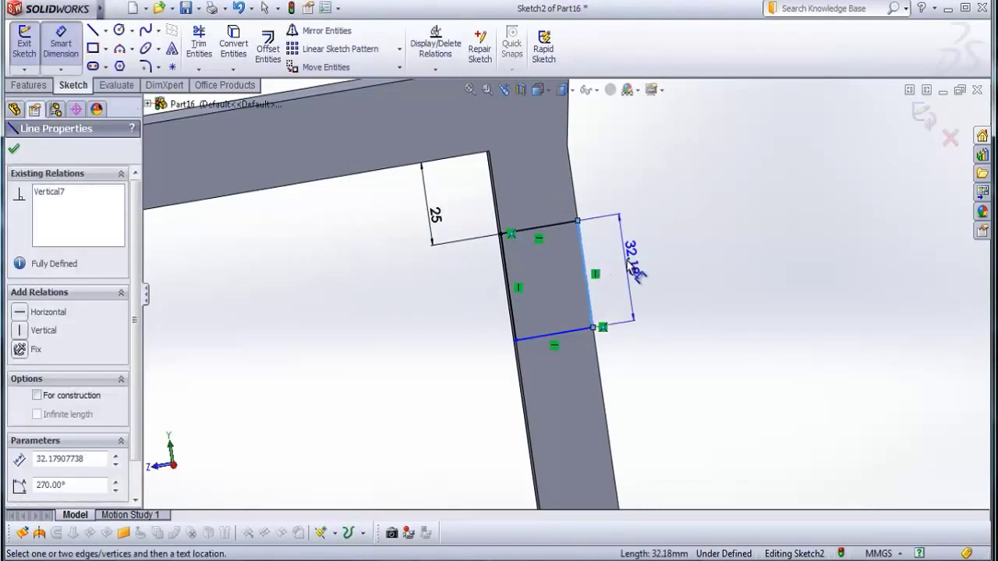
{"action": "left_click", "coordinate": [632, 269]}
{"action": "type", "text": "2"}
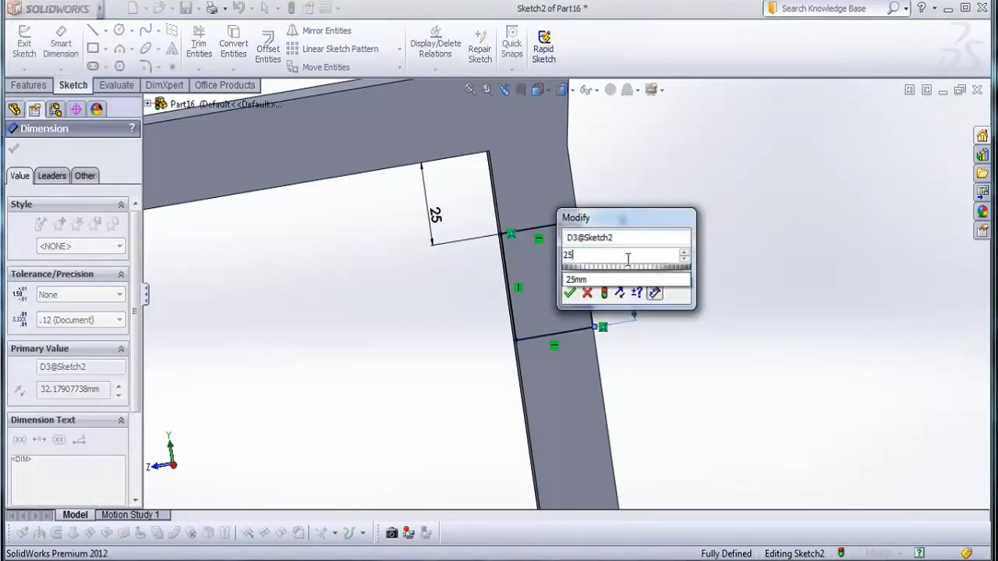
{"action": "type", "text": "5"}
{"action": "key", "text": "Return"}
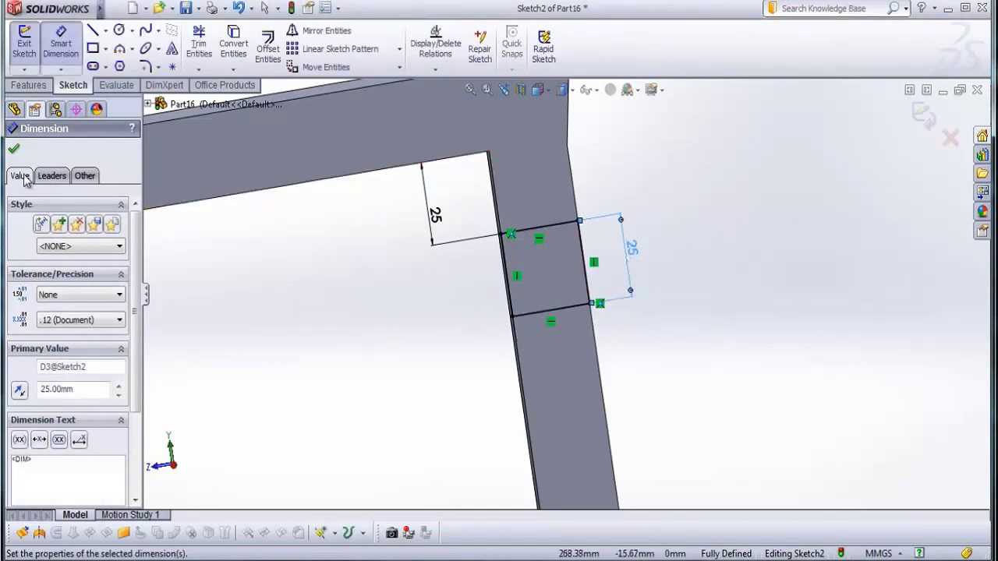
{"action": "left_click", "coordinate": [15, 151]}
Extrude both rectangles as a blind boss 1500 mm deep, merged with the side frame
{"action": "scroll", "coordinate": [523, 366], "scroll_direction": "up", "scroll_amount": 5}
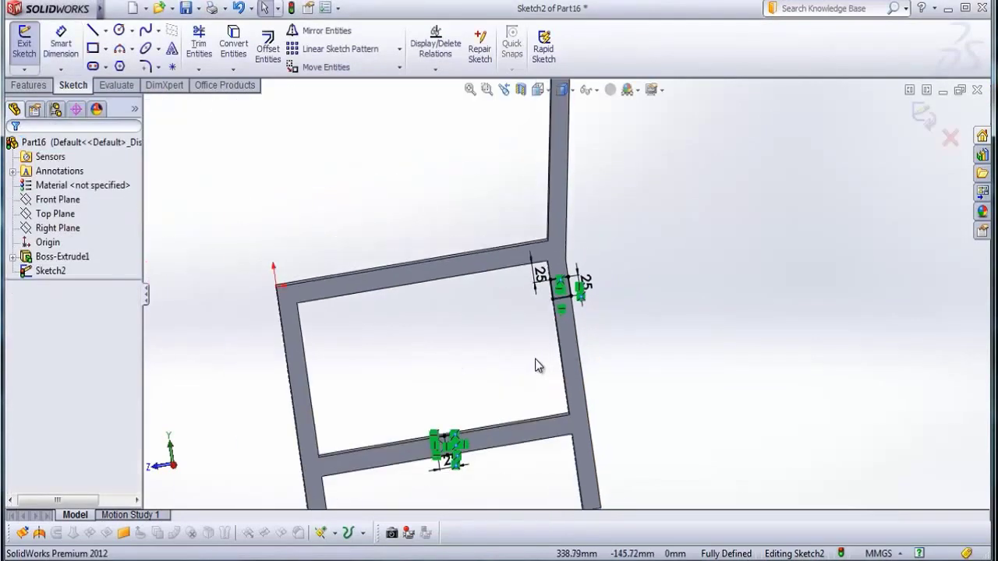
{"action": "scroll", "coordinate": [554, 386], "scroll_direction": "down", "scroll_amount": 2}
{"action": "left_click", "coordinate": [32, 86]}
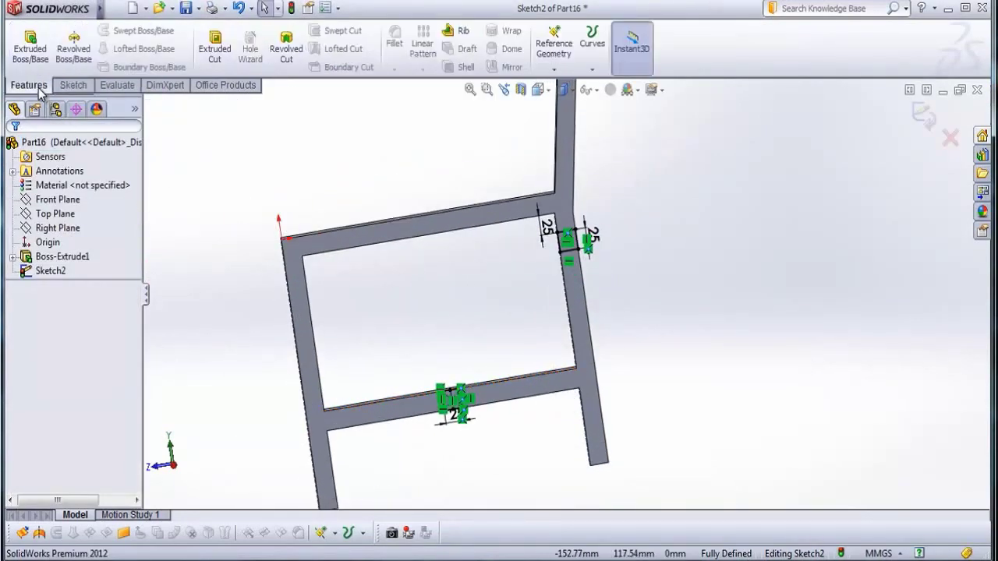
{"action": "left_click", "coordinate": [30, 48]}
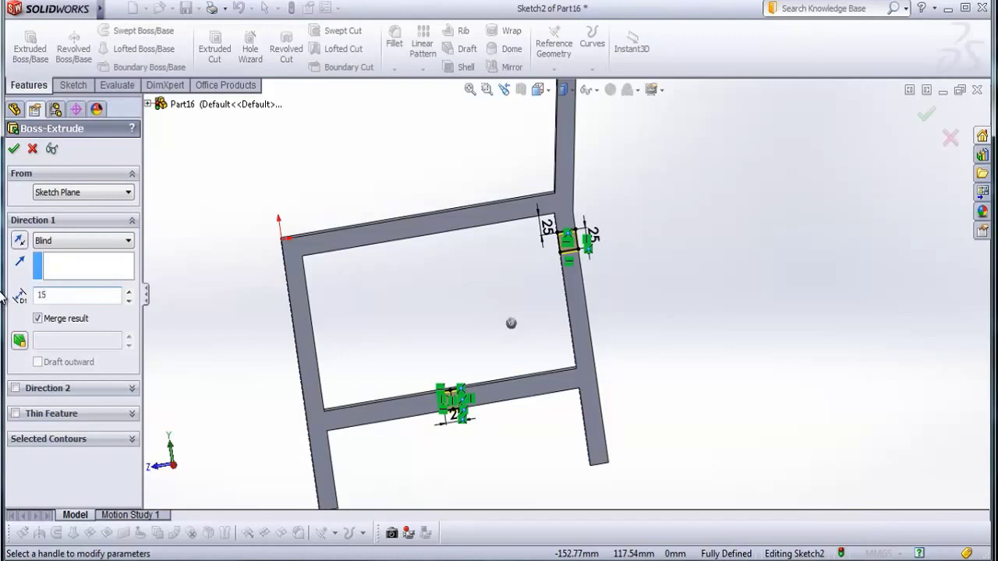
{"action": "type", "text": "1500"}
{"action": "key", "text": "Return"}
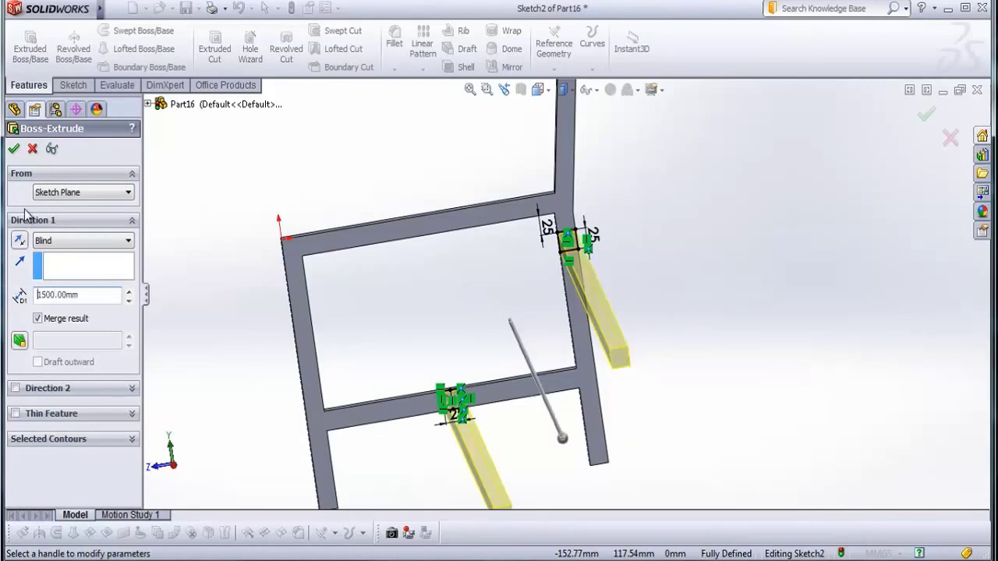
{"action": "left_click", "coordinate": [14, 148]}
Create a reference plane offset 750 mm from the side frame's inner face, halfway along the long crossbars
{"action": "scroll", "coordinate": [693, 350], "scroll_direction": "up", "scroll_amount": 5}
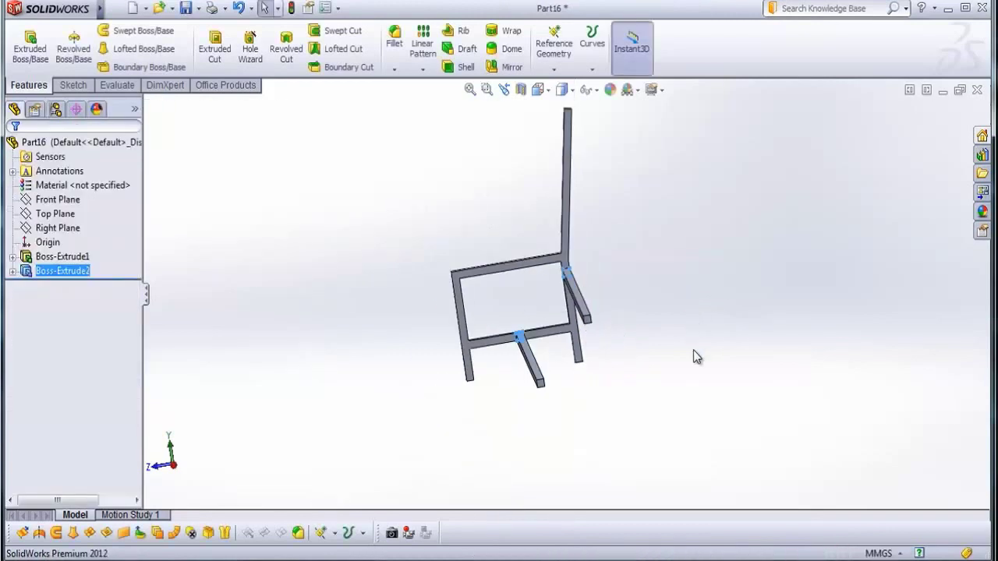
{"action": "middle_click_drag", "start_coordinate": [636, 389], "coordinate": [650, 350]}
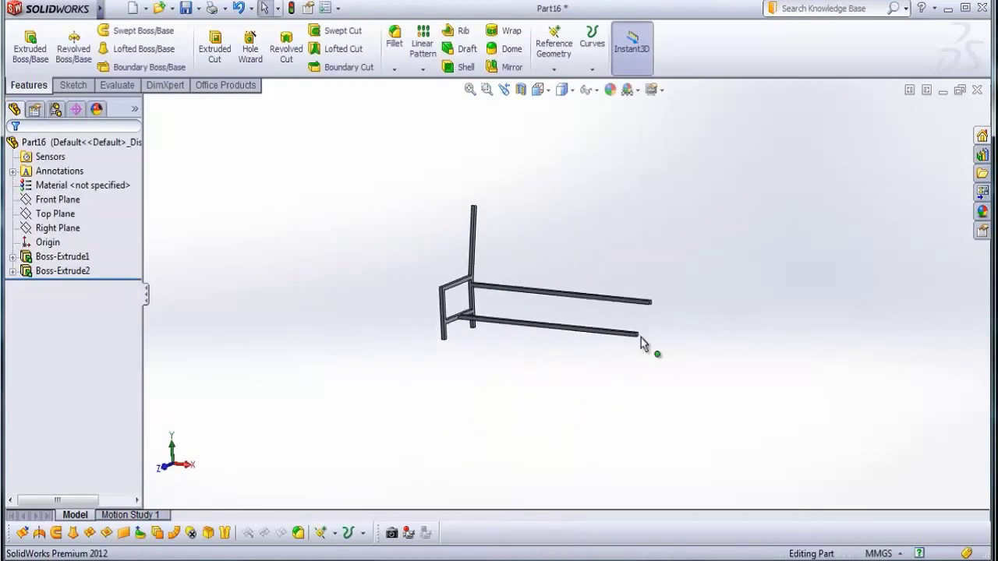
{"action": "scroll", "coordinate": [616, 312], "scroll_direction": "down", "scroll_amount": 3}
{"action": "scroll", "coordinate": [374, 308], "scroll_direction": "down", "scroll_amount": 3}
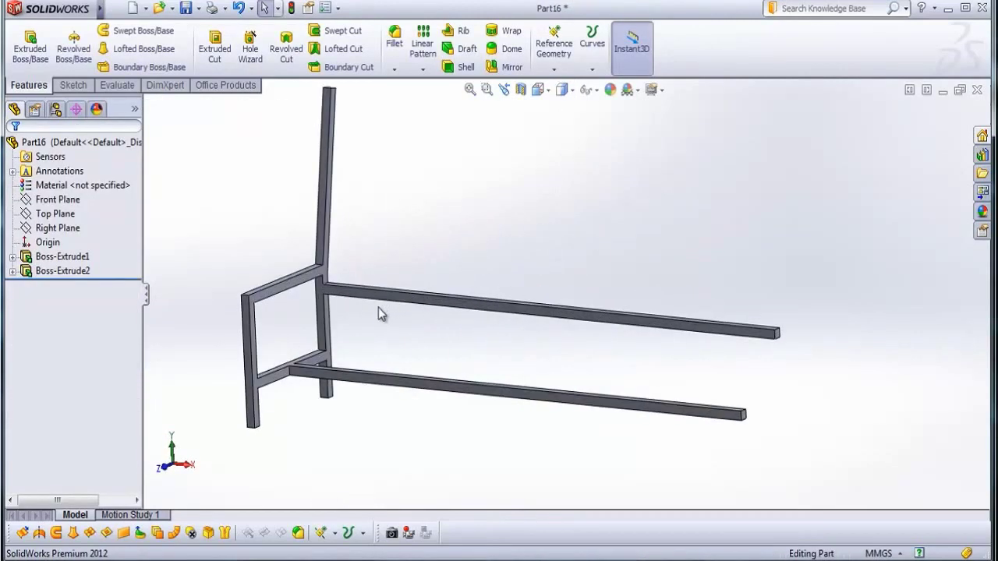
{"action": "left_click", "coordinate": [304, 279]}
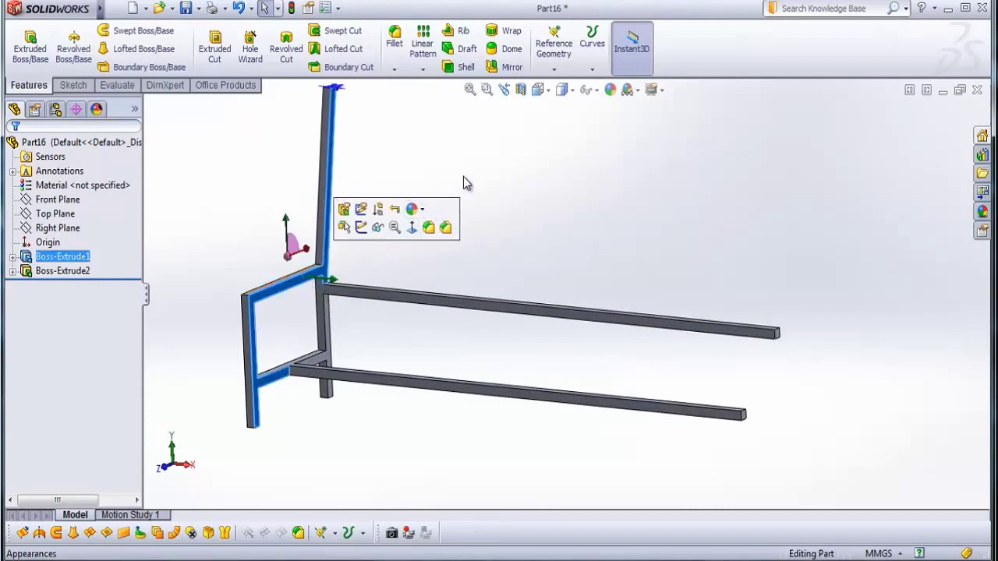
{"action": "left_click", "coordinate": [554, 48]}
{"action": "left_click", "coordinate": [575, 83]}
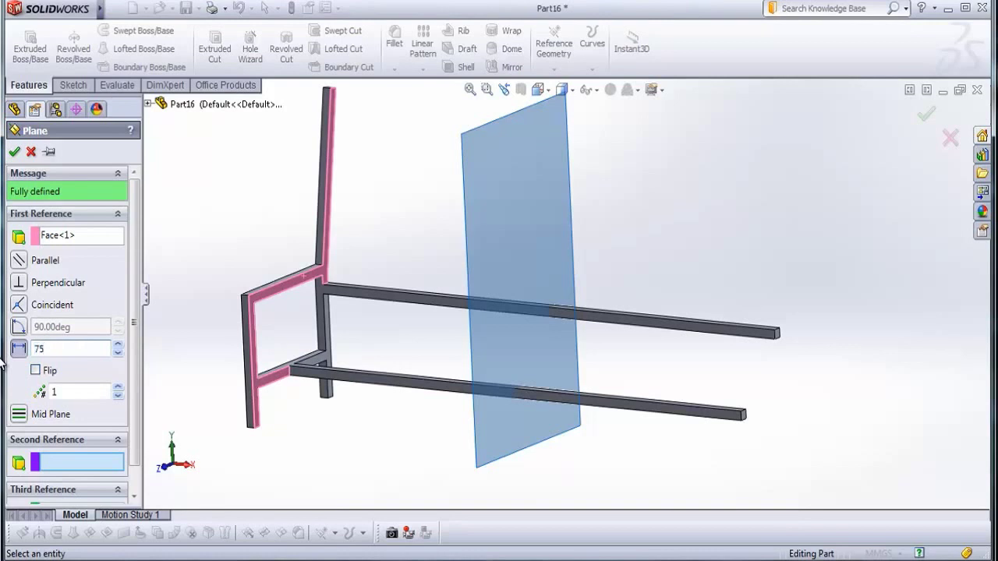
{"action": "key", "text": "Return"}
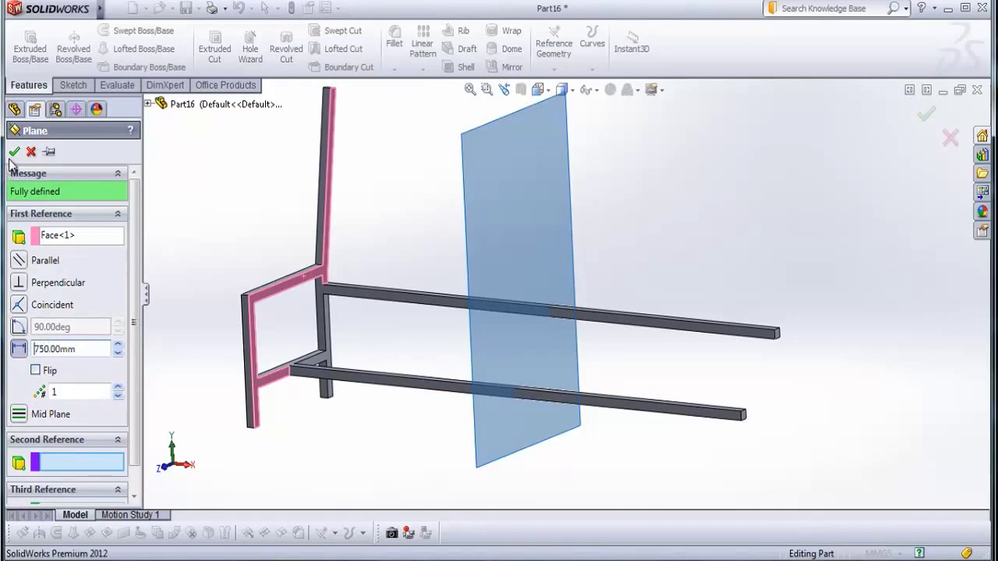
{"action": "key", "text": "Return"}
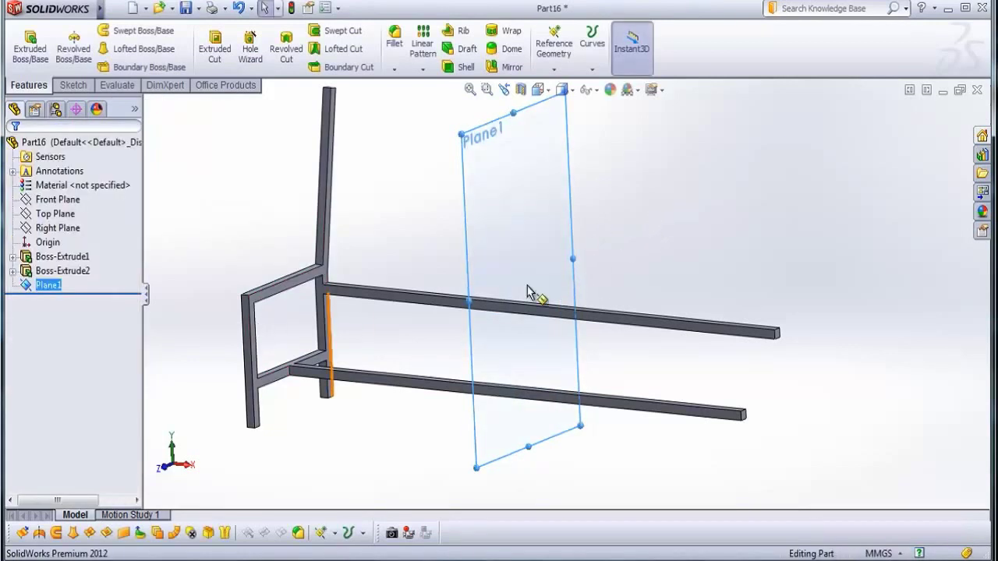
{"action": "left_click", "coordinate": [668, 232]}
Mirror the side frame extrusion about the new offset plane to the far end of the crossbars
{"action": "left_click", "coordinate": [52, 286]}
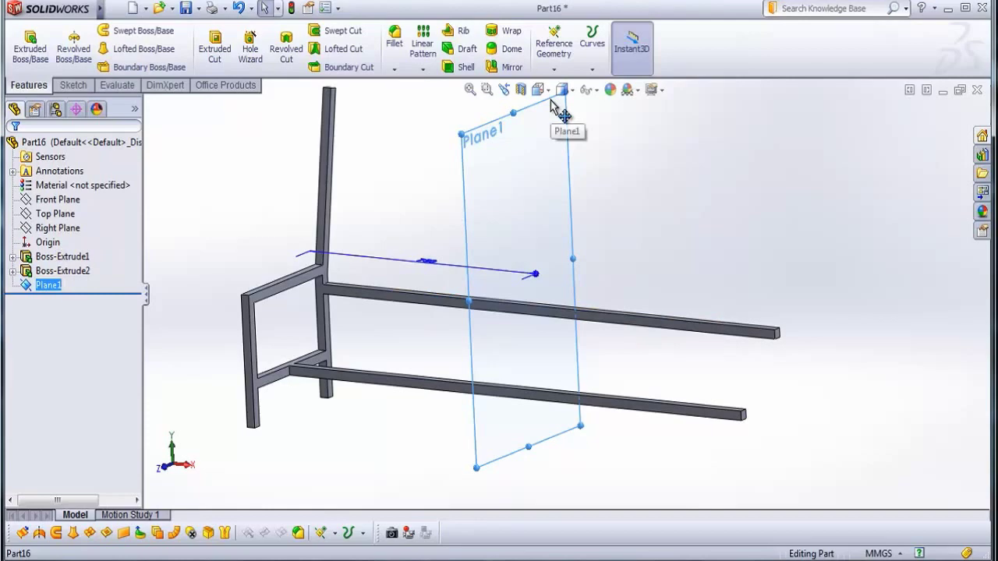
{"action": "left_click", "coordinate": [512, 68]}
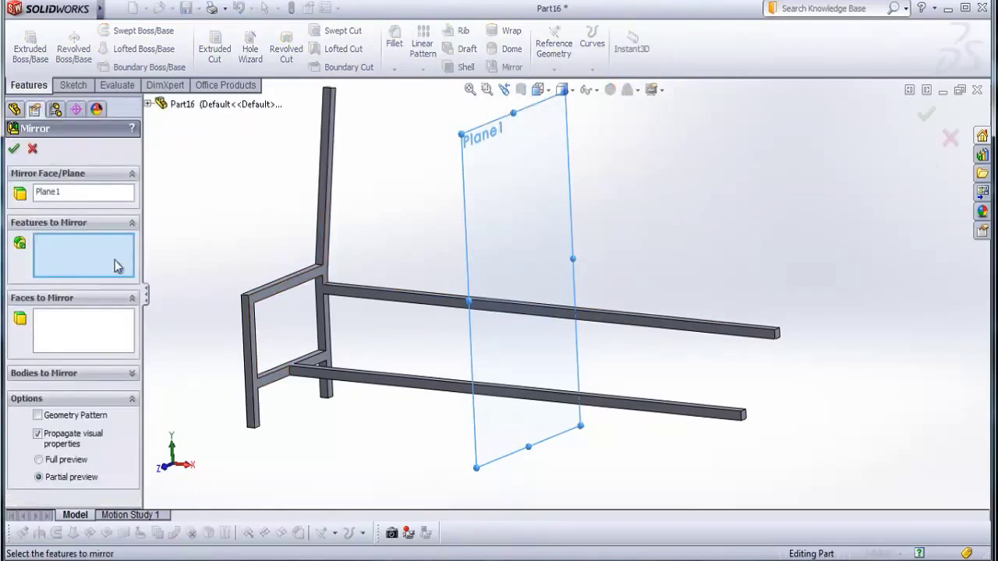
{"action": "scroll", "coordinate": [284, 288], "scroll_direction": "down", "scroll_amount": 3}
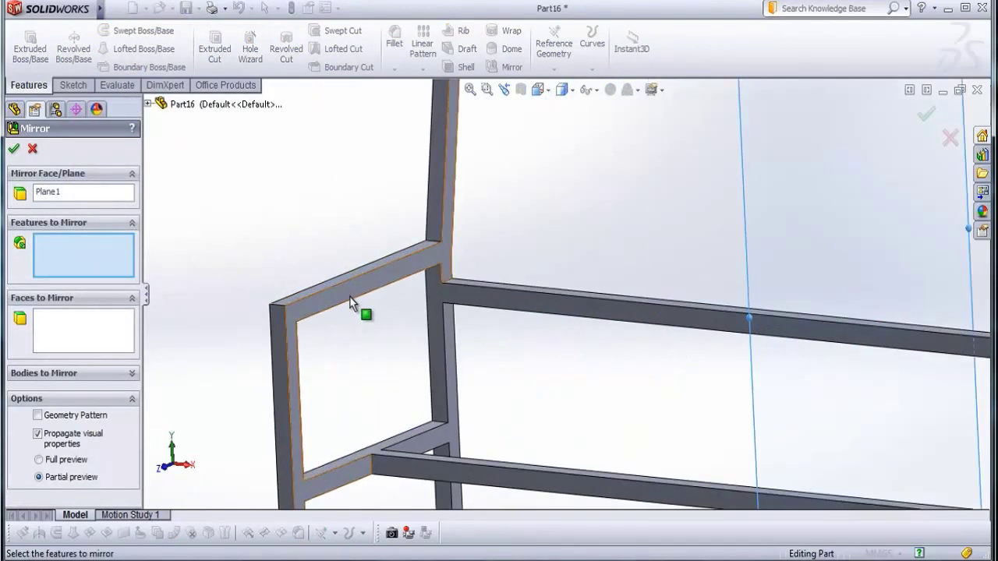
{"action": "left_click", "coordinate": [351, 303]}
{"action": "scroll", "coordinate": [826, 338], "scroll_direction": "up", "scroll_amount": 3}
{"action": "left_click", "coordinate": [925, 116]}
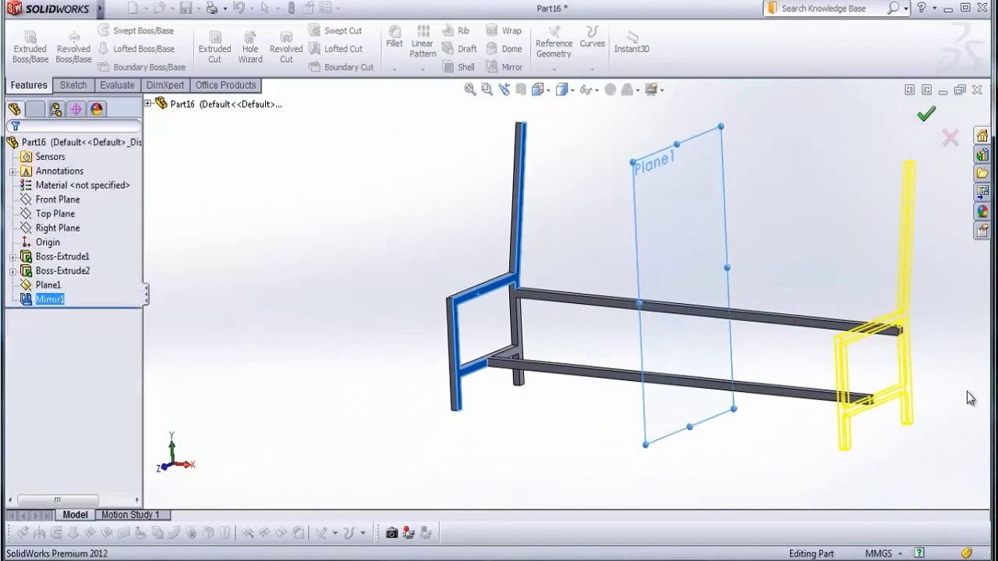
Hide the reference plane used for mirroring the side frame
{"action": "right_click", "coordinate": [698, 197]}
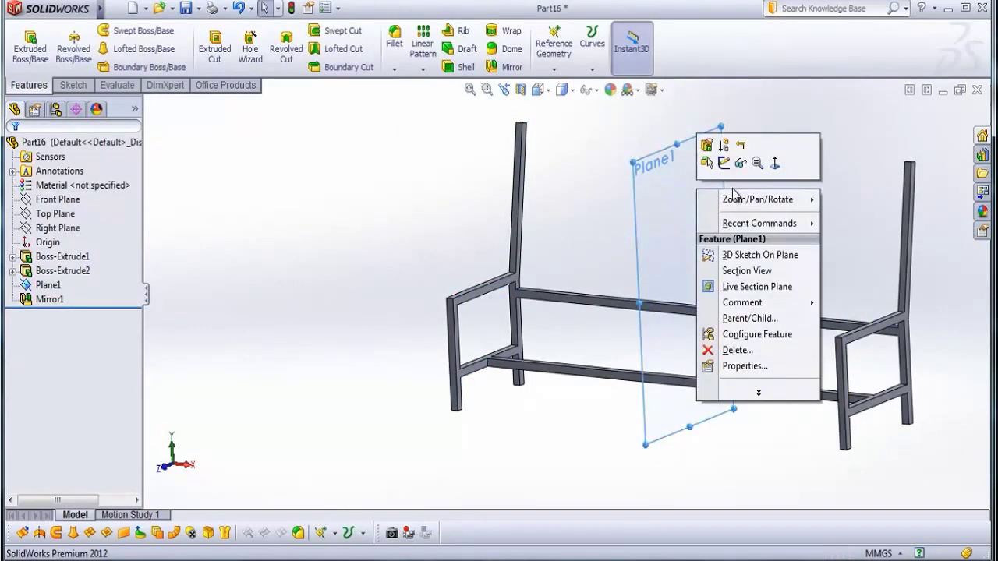
{"action": "left_click", "coordinate": [740, 163]}
{"action": "scroll", "coordinate": [777, 325], "scroll_direction": "up", "scroll_amount": 5}
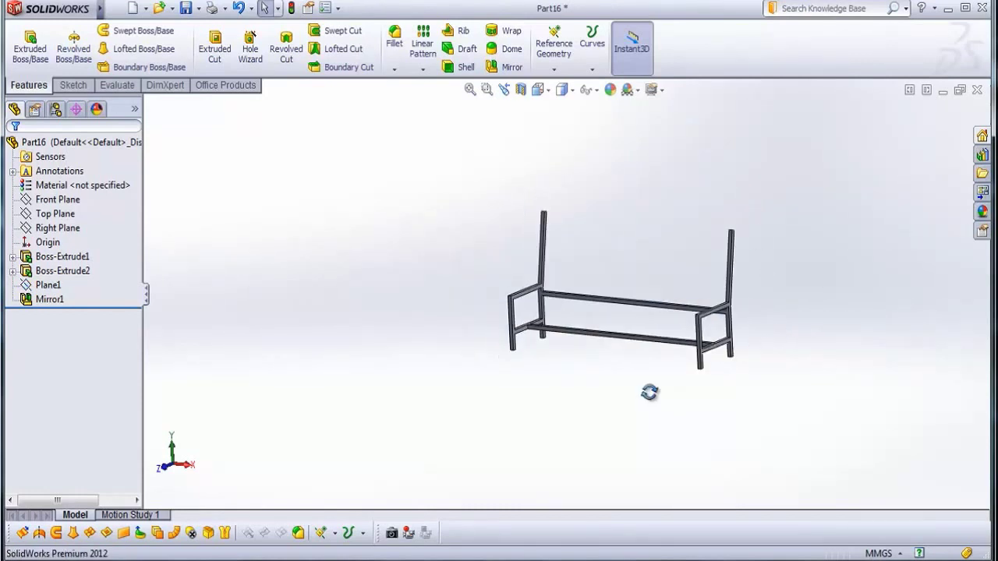
{"action": "middle_click_drag", "start_coordinate": [648, 392], "coordinate": [668, 381]}
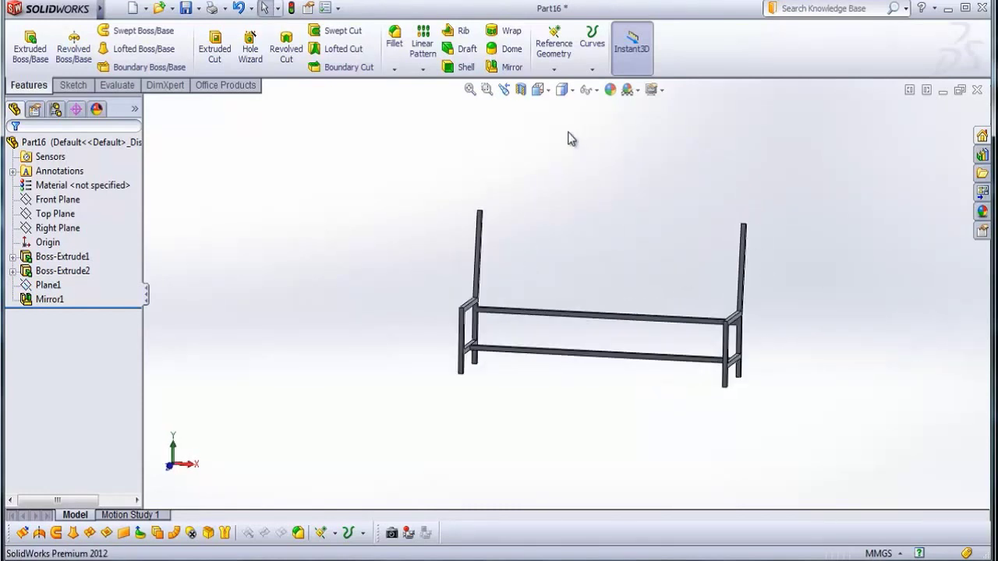
Sketch a corner rectangle about 221 mm high on the rear upright's front face, spanning past both uprights near their tops
{"action": "left_click", "coordinate": [537, 90]}
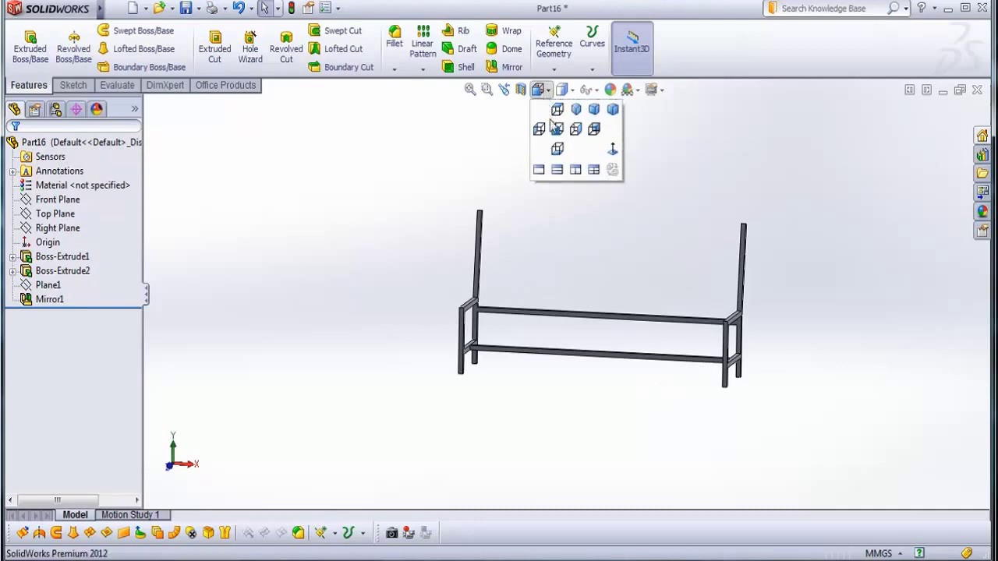
{"action": "left_click", "coordinate": [557, 129]}
{"action": "scroll", "coordinate": [467, 204], "scroll_direction": "down", "scroll_amount": 3}
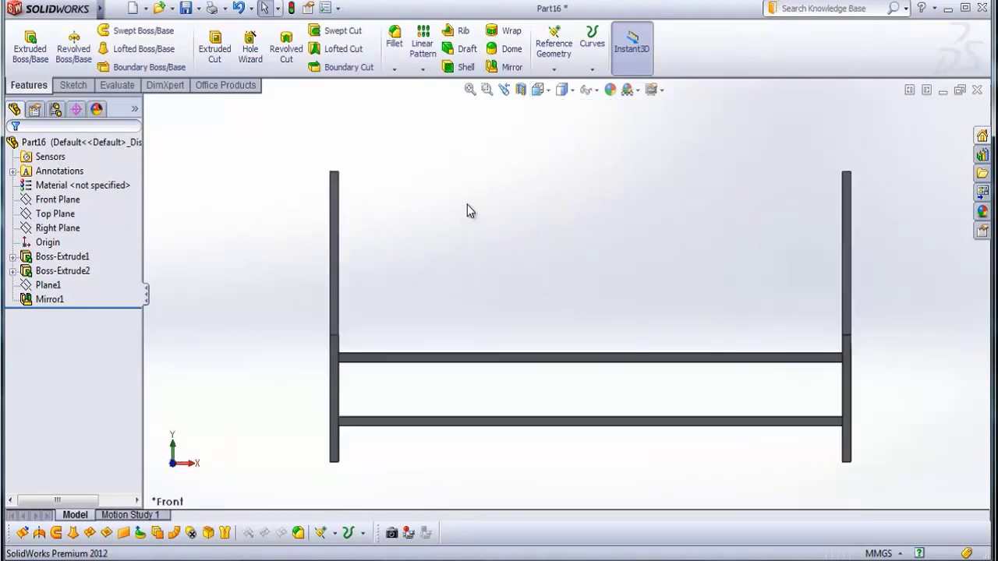
{"action": "left_click", "coordinate": [309, 200]}
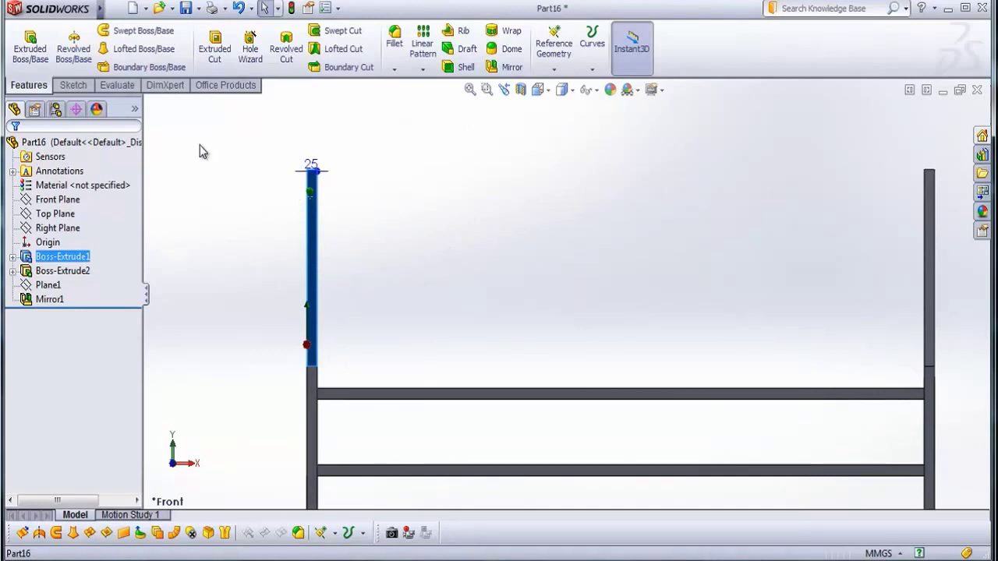
{"action": "left_click", "coordinate": [66, 88]}
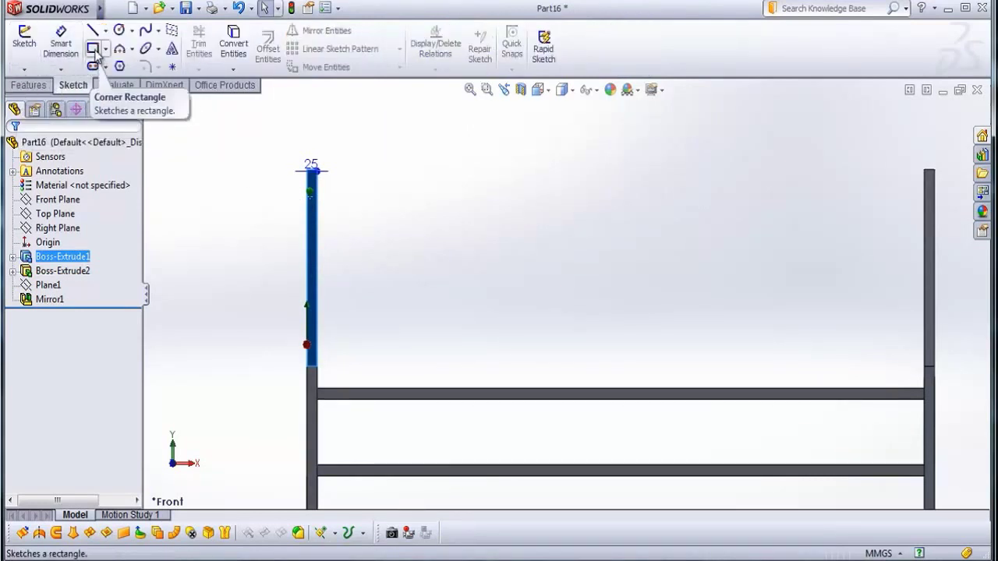
{"action": "left_click", "coordinate": [94, 50]}
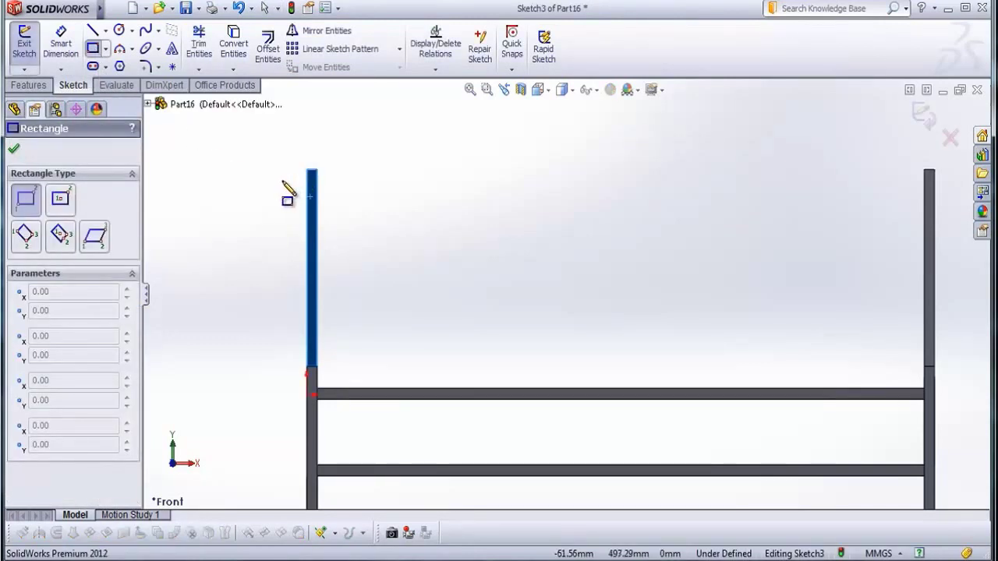
{"action": "left_click", "coordinate": [282, 181]}
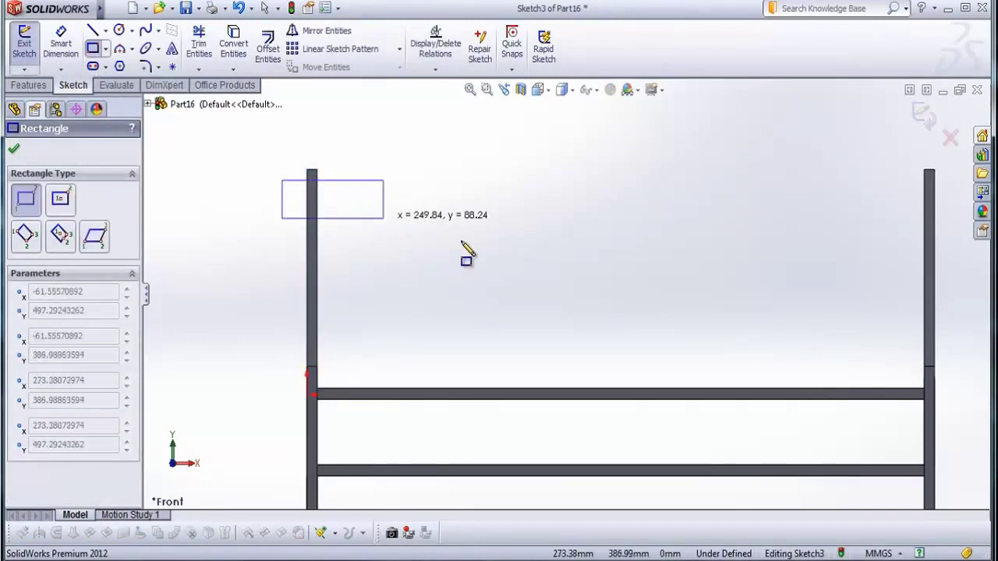
{"action": "left_click", "coordinate": [954, 274]}
{"action": "left_click", "coordinate": [13, 148]}
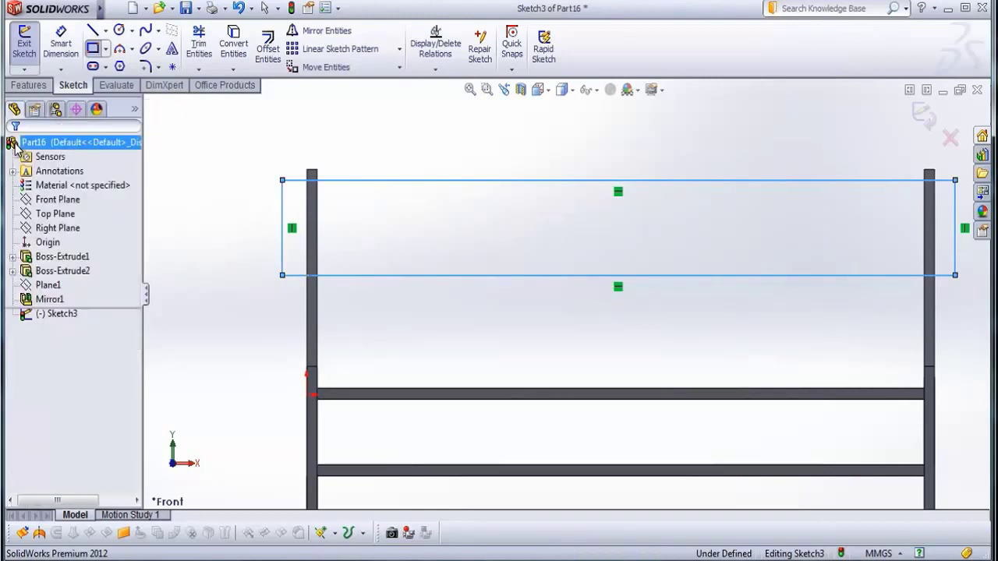
{"action": "left_click", "coordinate": [219, 202]}
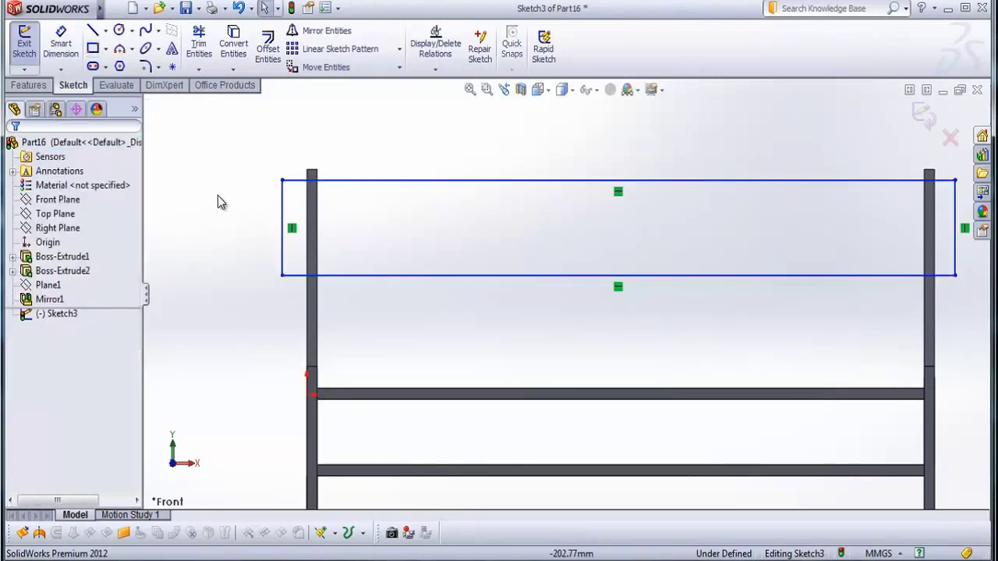
Dimension the rectangle's left side 20 mm outside the left upright's outer edge
{"action": "left_click", "coordinate": [60, 55]}
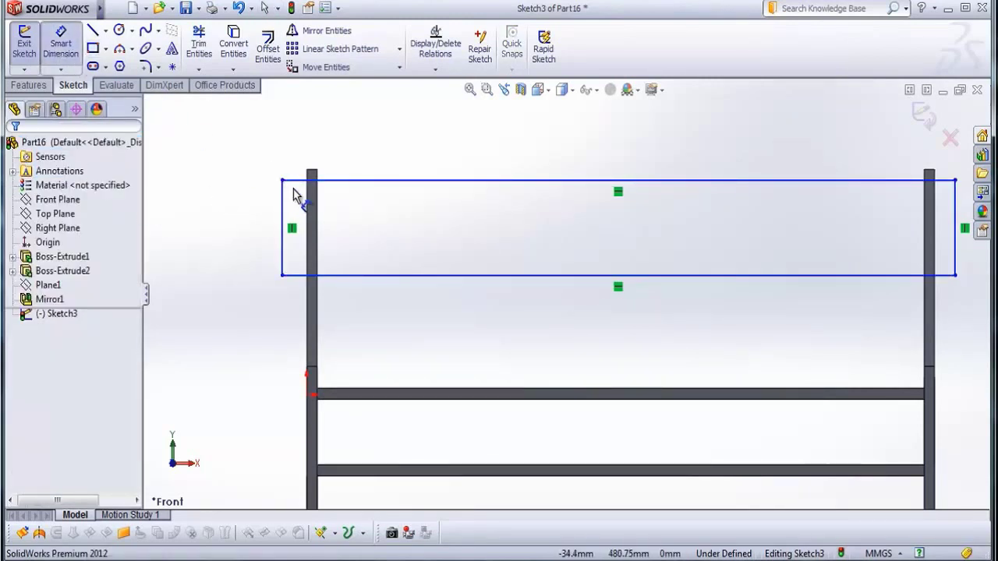
{"action": "scroll", "coordinate": [304, 199], "scroll_direction": "down", "scroll_amount": 2}
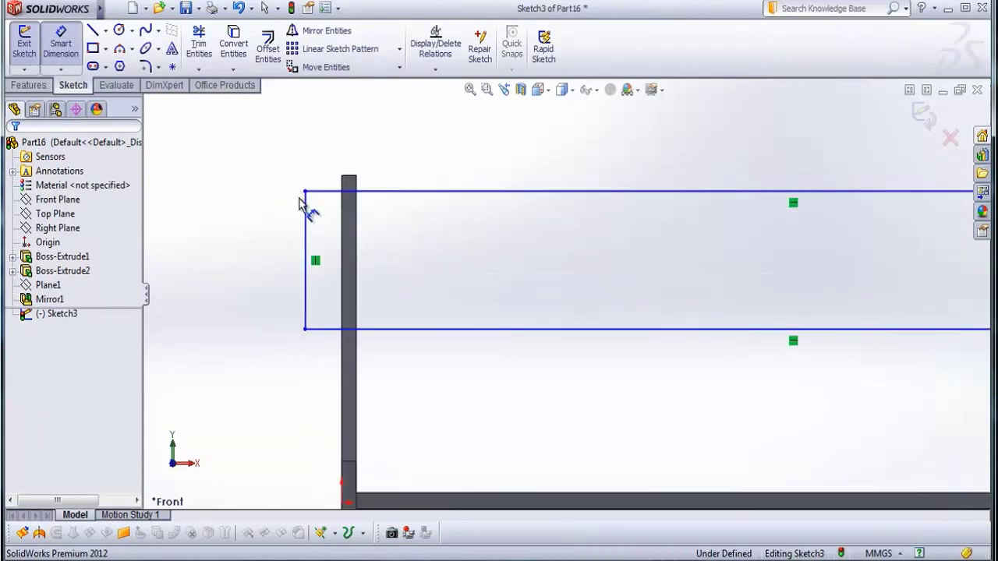
{"action": "left_click", "coordinate": [310, 237]}
{"action": "left_click", "coordinate": [347, 228]}
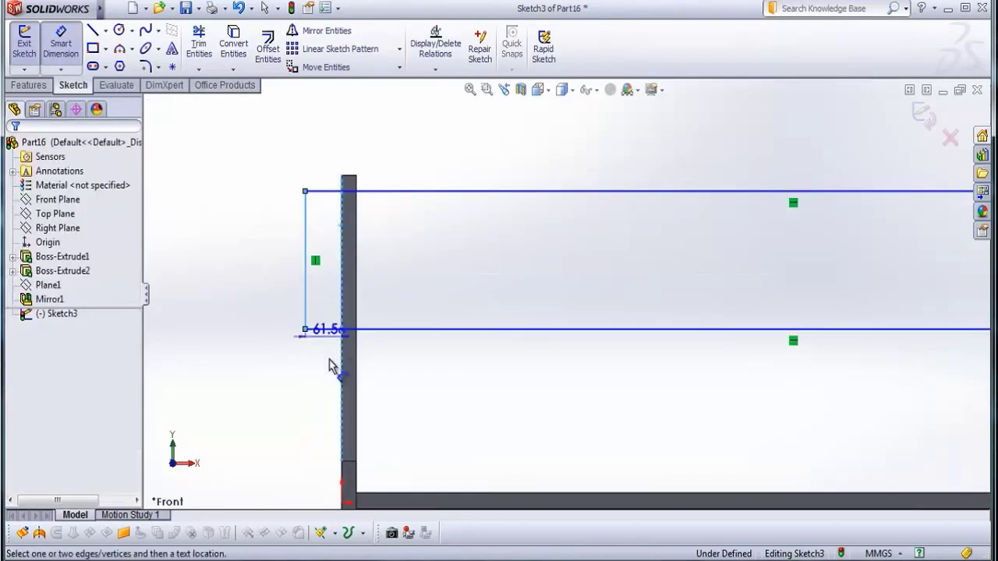
{"action": "left_click", "coordinate": [330, 373]}
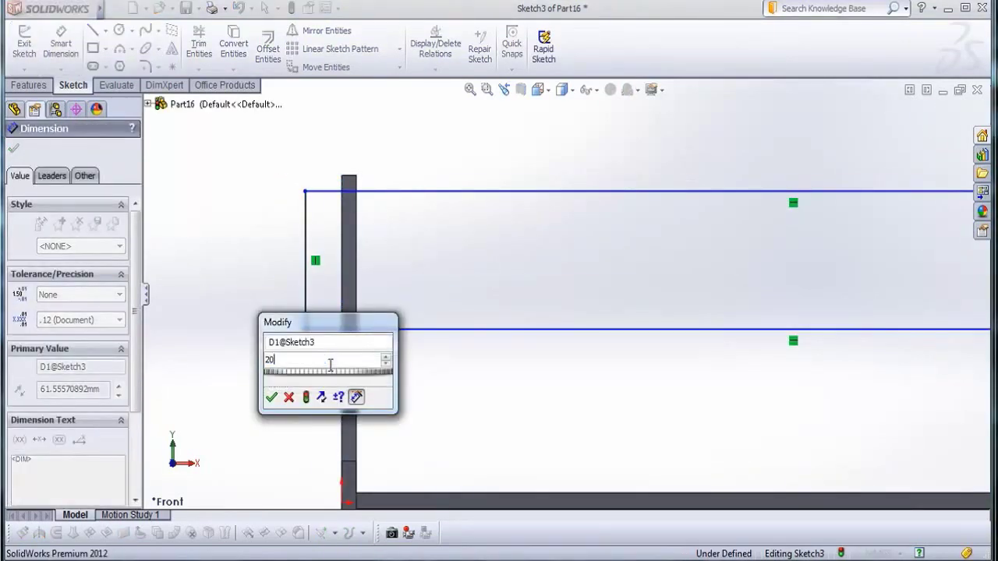
{"action": "key", "text": "Return"}
{"action": "left_click", "coordinate": [489, 407]}
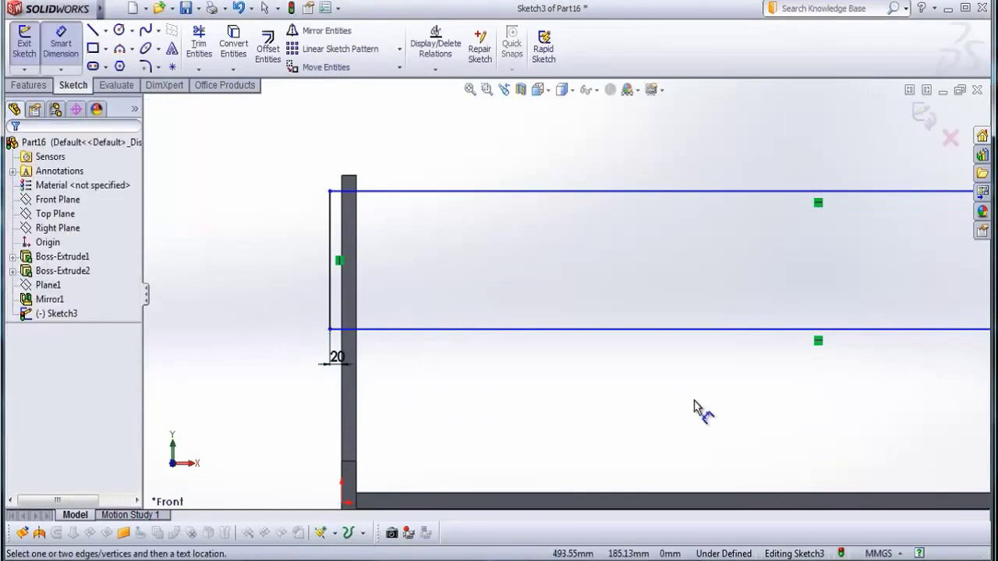
Dimension the rectangle's right side 20 mm outside the right upright's outer edge
{"action": "scroll", "coordinate": [775, 363], "scroll_direction": "up", "scroll_amount": 4}
{"action": "scroll", "coordinate": [784, 316], "scroll_direction": "down", "scroll_amount": 6}
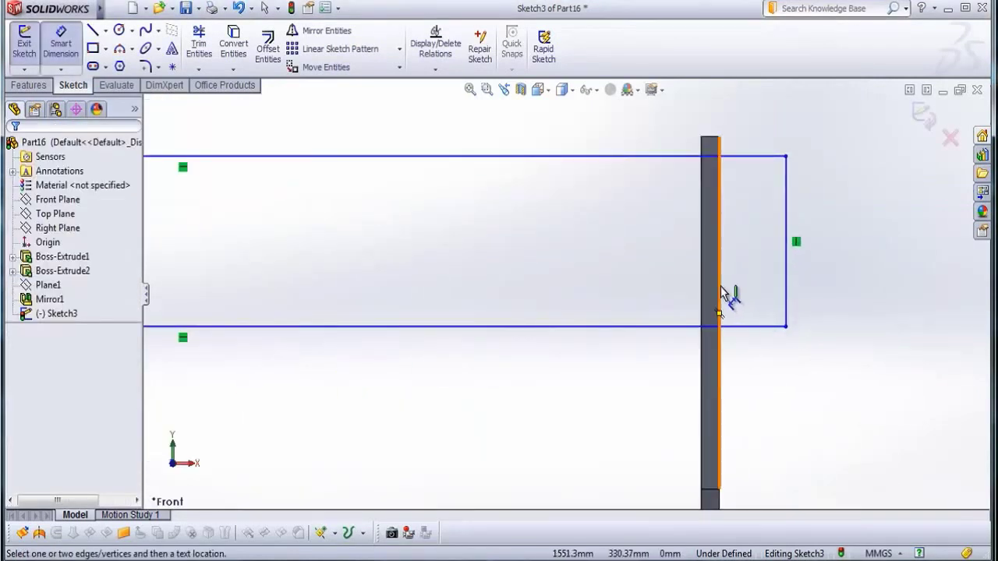
{"action": "left_click", "coordinate": [719, 296]}
{"action": "left_click", "coordinate": [787, 297]}
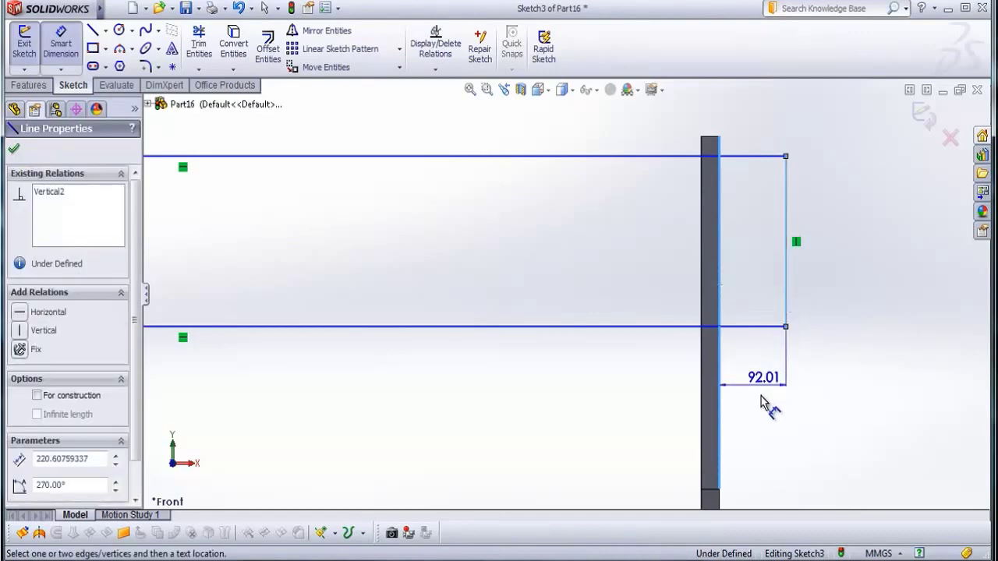
{"action": "left_click", "coordinate": [761, 397]}
{"action": "type", "text": "20"}
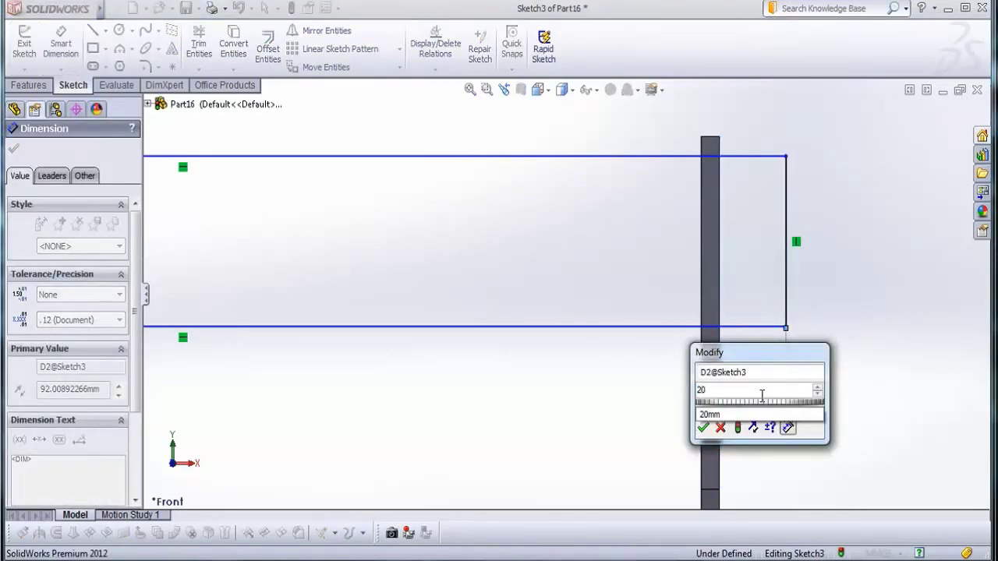
{"action": "key", "text": "Return"}
{"action": "left_click", "coordinate": [778, 225]}
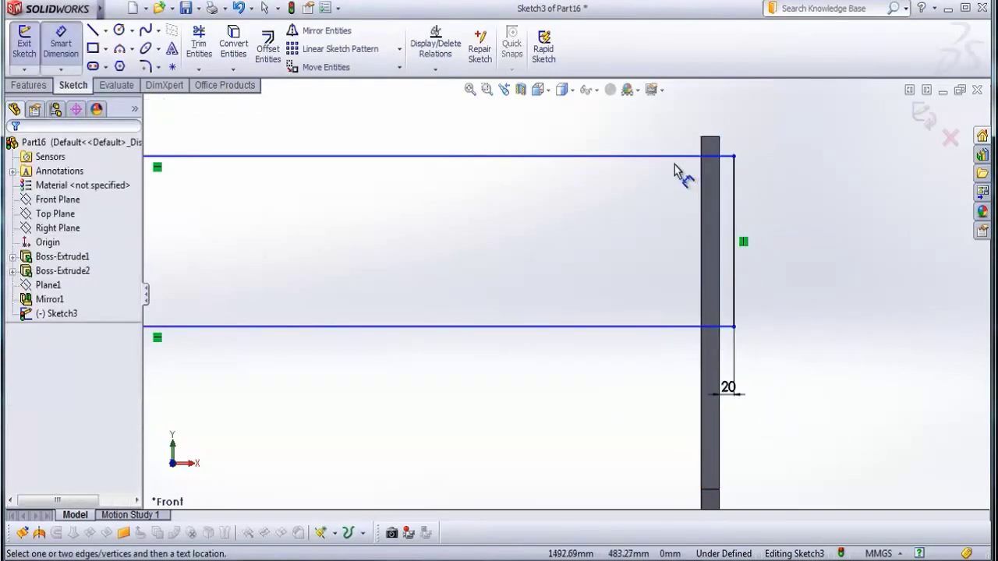
Dimension the rectangle's upper edge 20 mm below the top of the right upright
{"action": "left_click", "coordinate": [679, 157]}
{"action": "left_click", "coordinate": [730, 139]}
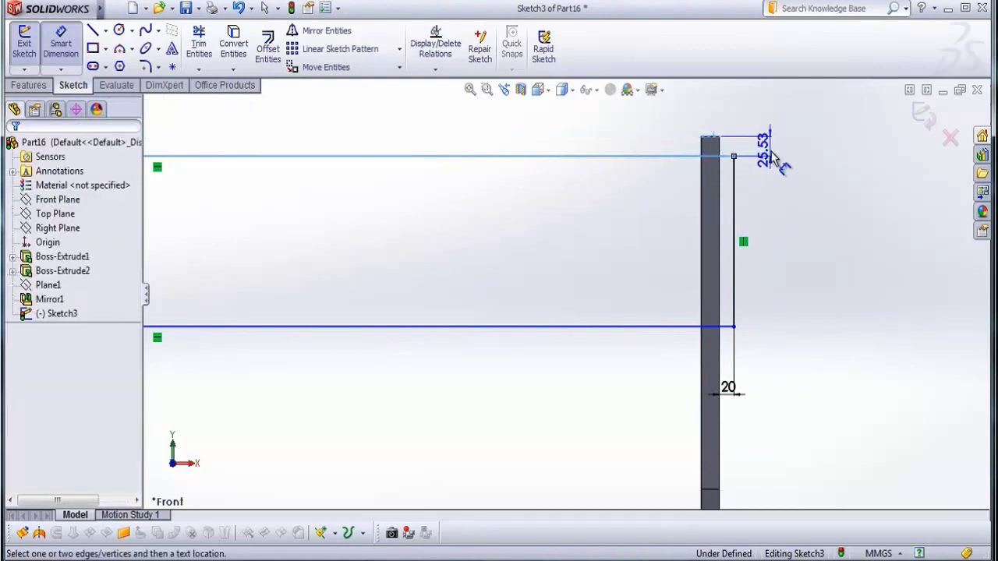
{"action": "left_click", "coordinate": [768, 159]}
{"action": "type", "text": "20"}
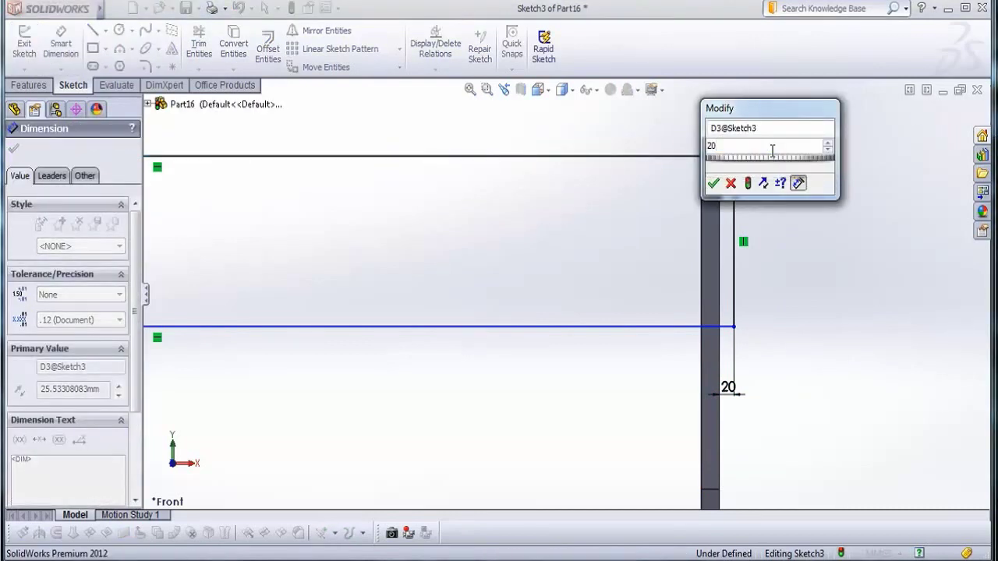
{"action": "key", "text": "Return"}
{"action": "left_click", "coordinate": [769, 274]}
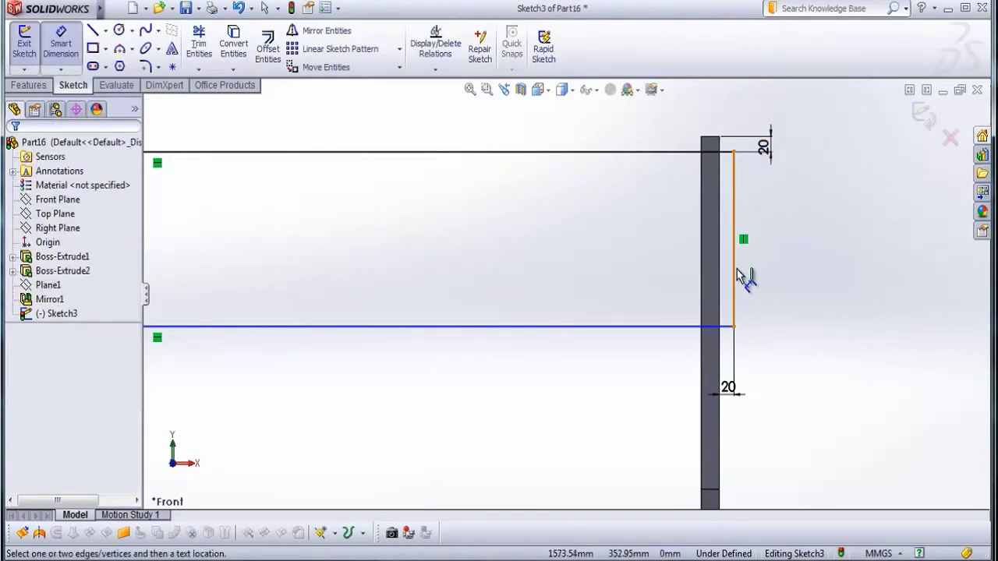
Dimension the rectangle's right side and set its height to 165 mm
{"action": "left_click", "coordinate": [740, 277]}
{"action": "left_click", "coordinate": [787, 280]}
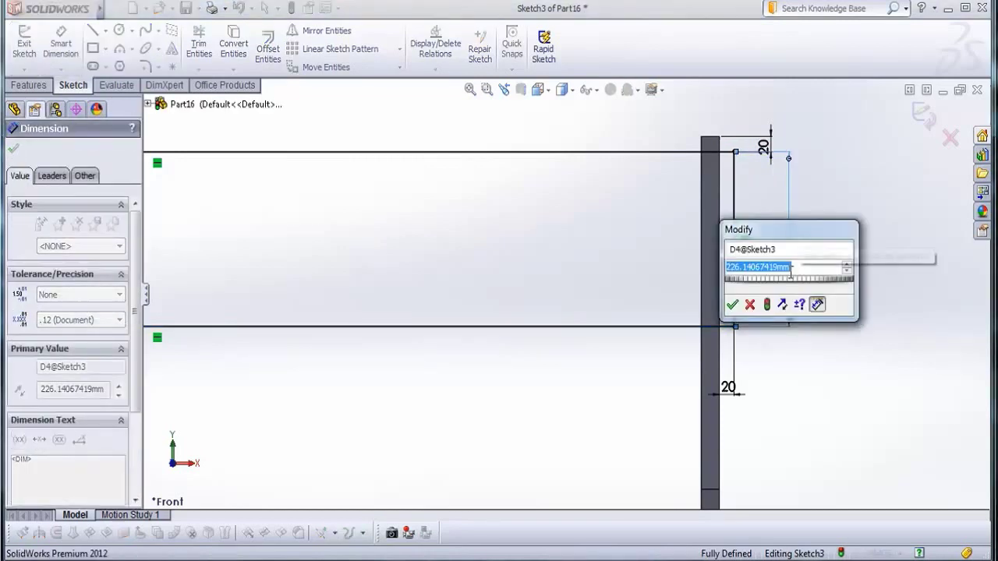
{"action": "type", "text": "1"}
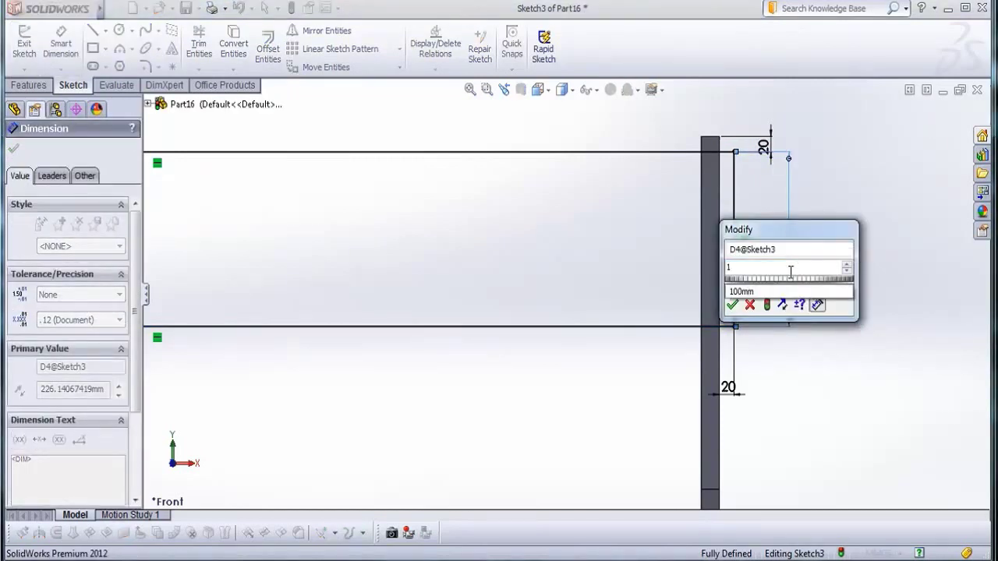
{"action": "type", "text": "65"}
{"action": "key", "text": "Return"}
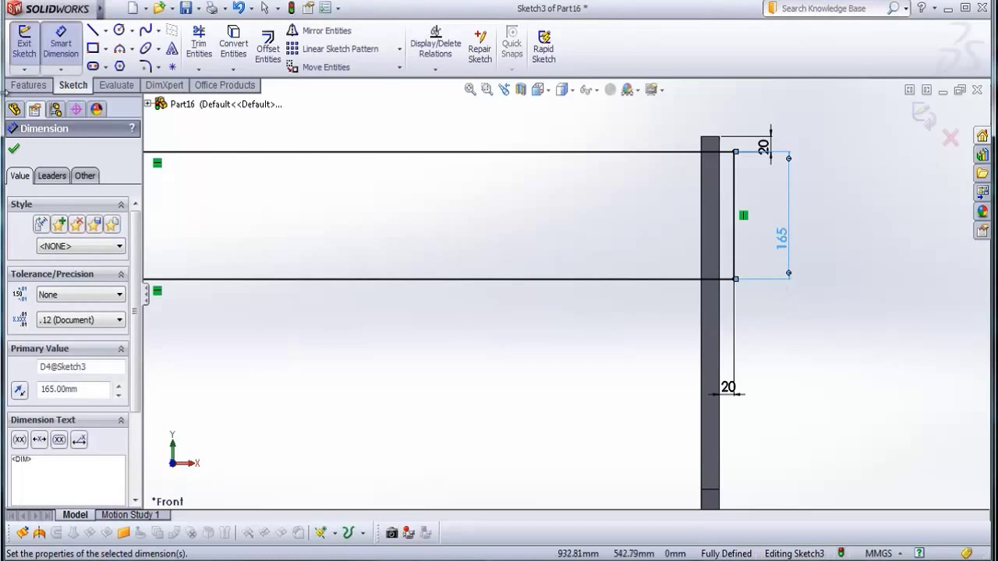
{"action": "left_click", "coordinate": [16, 148]}
Sketch a second rectangle 1590 mm wide about 63 mm below the first, with its ends aligned to the first rectangle's ends
{"action": "scroll", "coordinate": [577, 338], "scroll_direction": "up", "scroll_amount": 5}
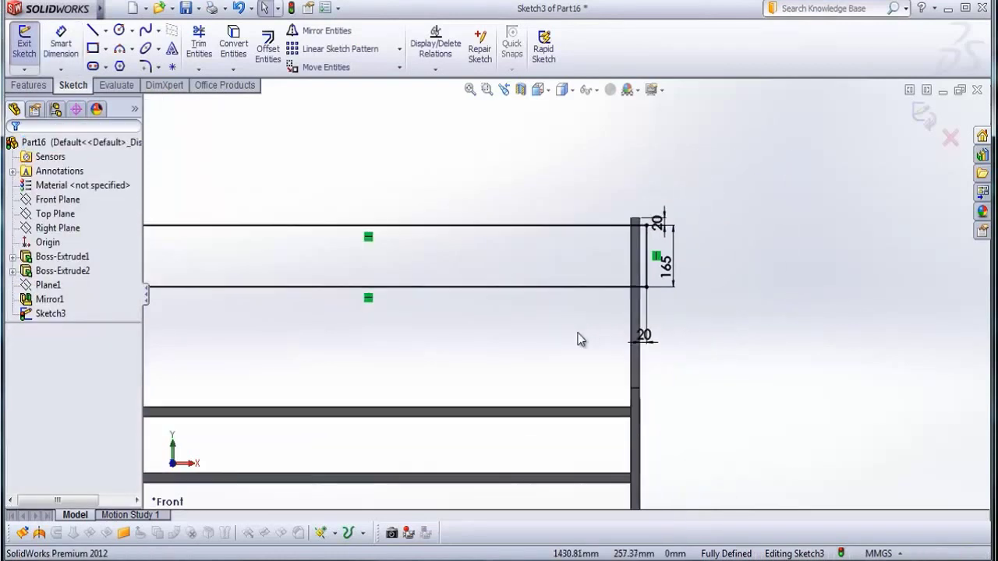
{"action": "scroll", "coordinate": [421, 312], "scroll_direction": "down", "scroll_amount": 2}
{"action": "scroll", "coordinate": [280, 265], "scroll_direction": "down", "scroll_amount": 2}
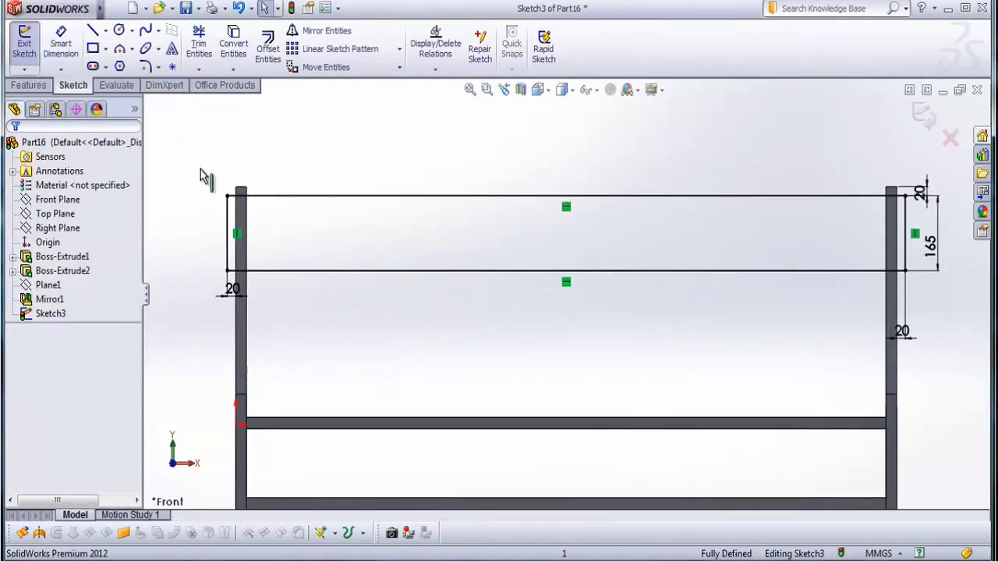
{"action": "left_click", "coordinate": [92, 50]}
{"action": "scroll", "coordinate": [257, 308], "scroll_direction": "down", "scroll_amount": 3}
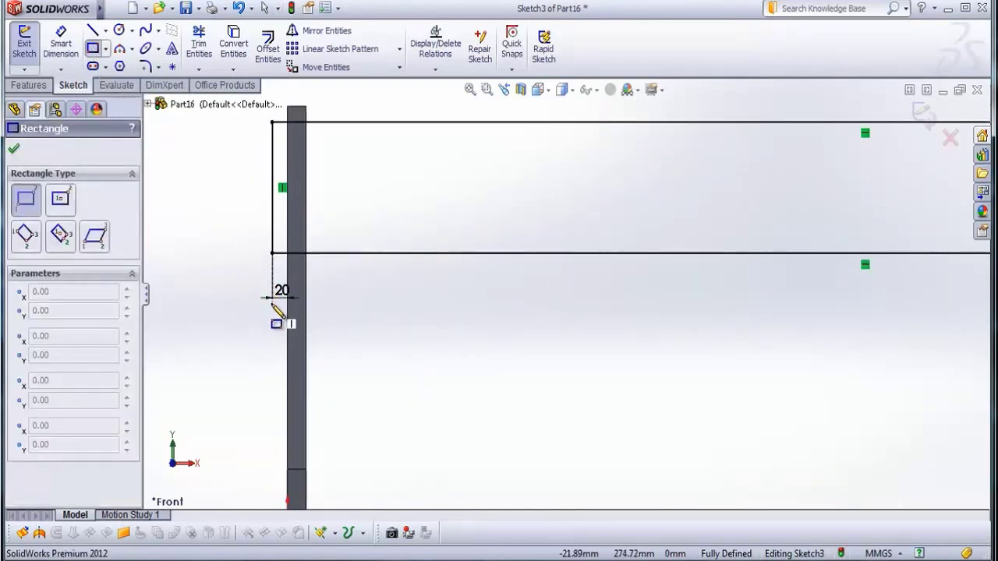
{"action": "left_click", "coordinate": [272, 303]}
{"action": "scroll", "coordinate": [748, 394], "scroll_direction": "up", "scroll_amount": 2}
{"action": "scroll", "coordinate": [857, 374], "scroll_direction": "up", "scroll_amount": 3}
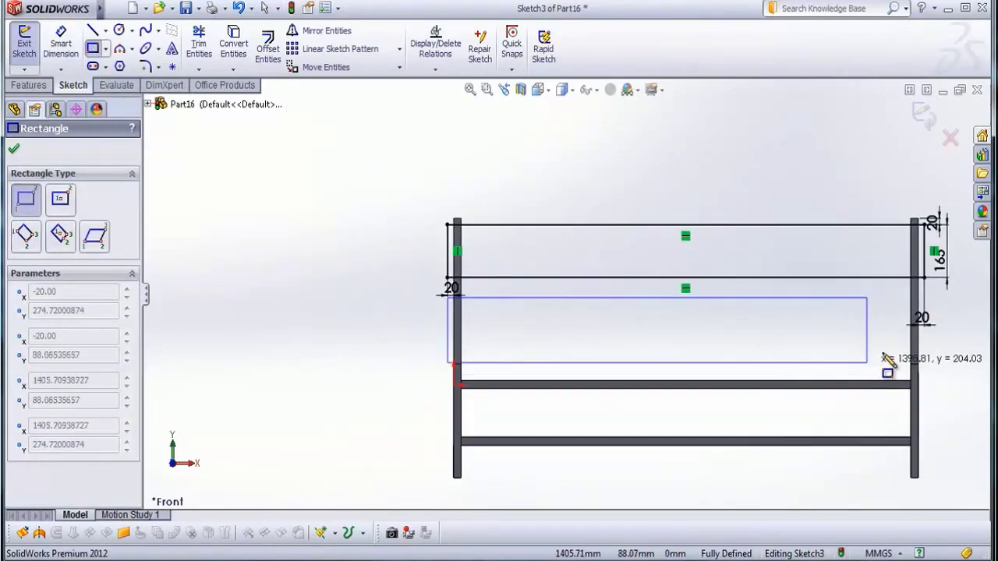
{"action": "left_click", "coordinate": [925, 348]}
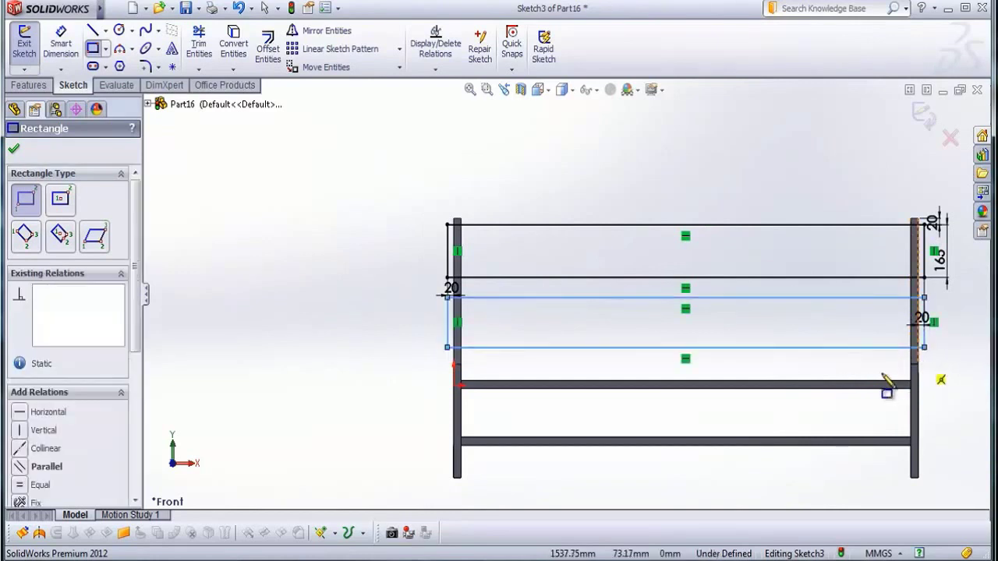
{"action": "key", "text": "Escape"}
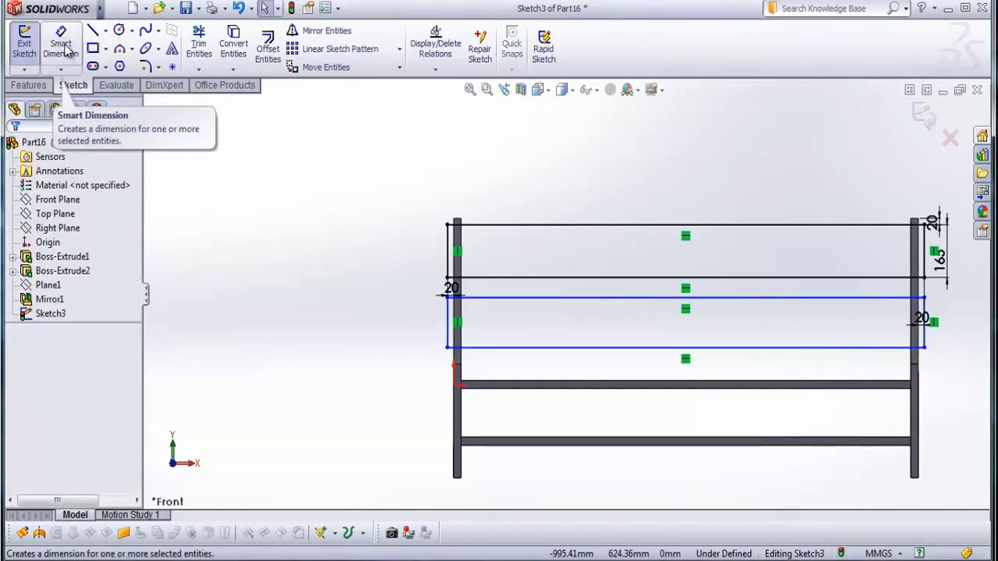
Dimension the gap between the first rectangle's lower edge and the second rectangle's upper edge at 20 mm
{"action": "left_click", "coordinate": [61, 43]}
{"action": "scroll", "coordinate": [657, 350], "scroll_direction": "down", "scroll_amount": 2}
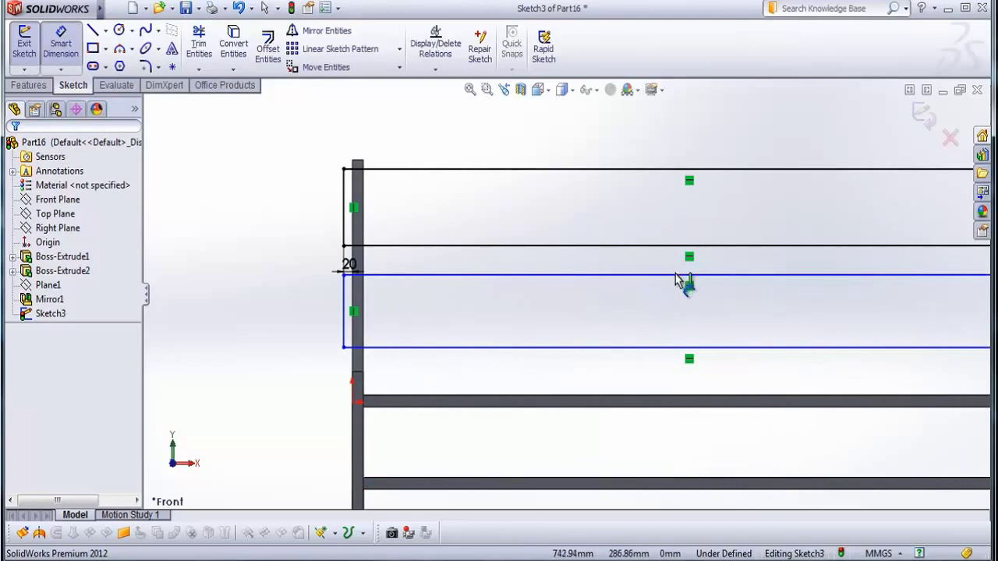
{"action": "left_click", "coordinate": [676, 275]}
{"action": "scroll", "coordinate": [669, 265], "scroll_direction": "down", "scroll_amount": 2}
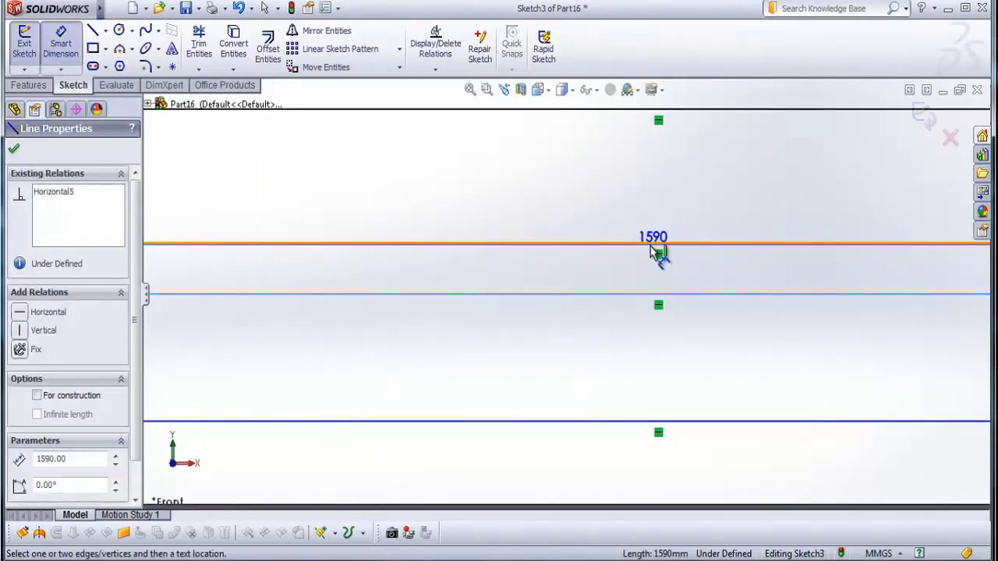
{"action": "left_click", "coordinate": [647, 294]}
{"action": "left_click", "coordinate": [642, 275]}
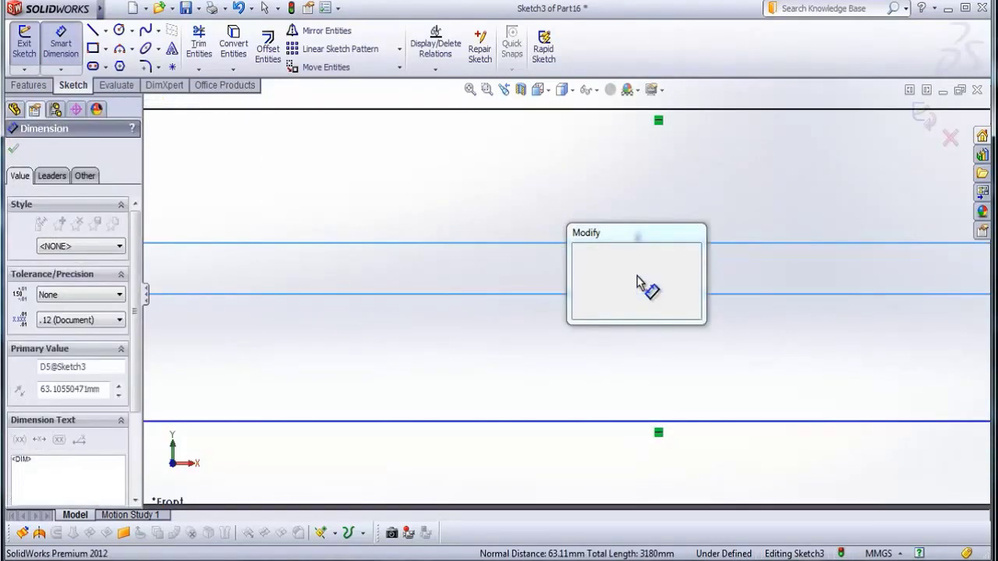
{"action": "type", "text": "20"}
{"action": "key", "text": "Return"}
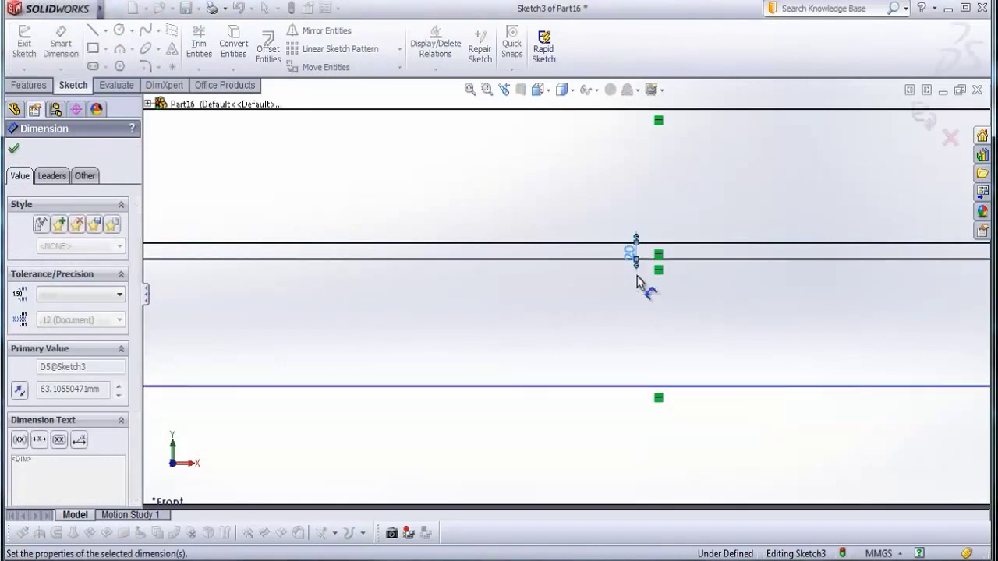
Dimension the second rectangle's right side and set its height to 165 mm
{"action": "scroll", "coordinate": [735, 312], "scroll_direction": "up", "scroll_amount": 3}
{"action": "scroll", "coordinate": [787, 298], "scroll_direction": "down", "scroll_amount": 3}
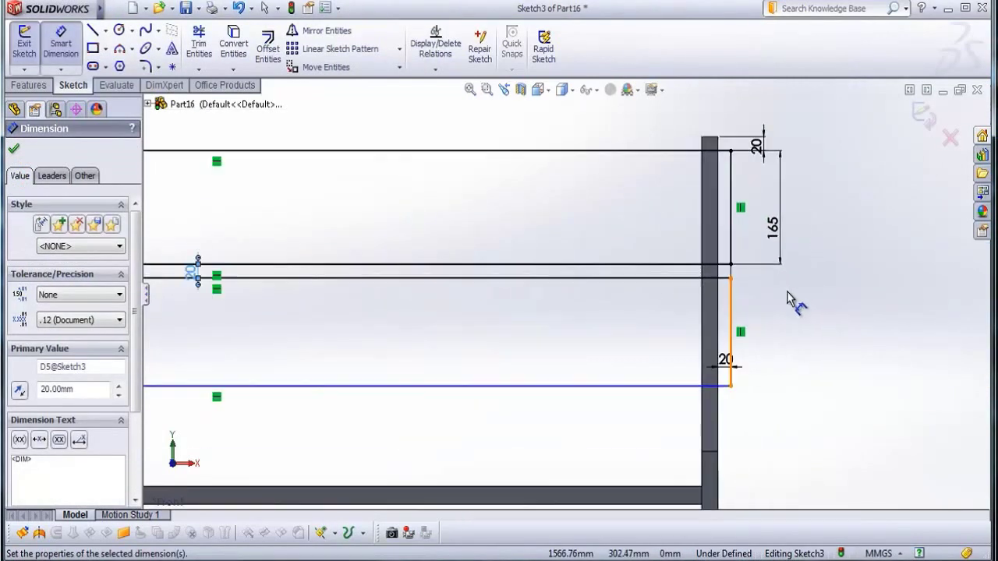
{"action": "left_click", "coordinate": [732, 333]}
{"action": "left_click", "coordinate": [783, 339]}
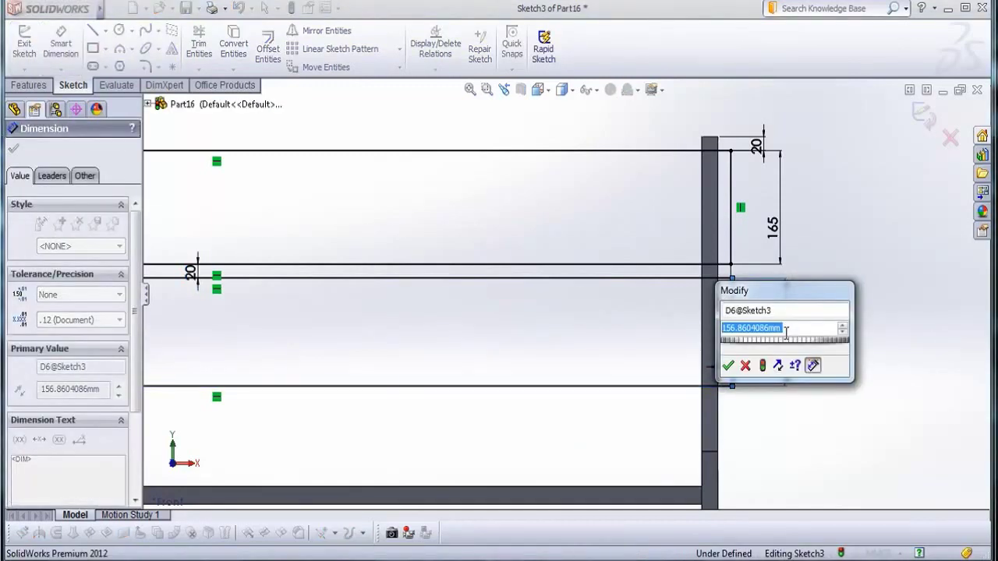
{"action": "type", "text": "165"}
{"action": "key", "text": "Return"}
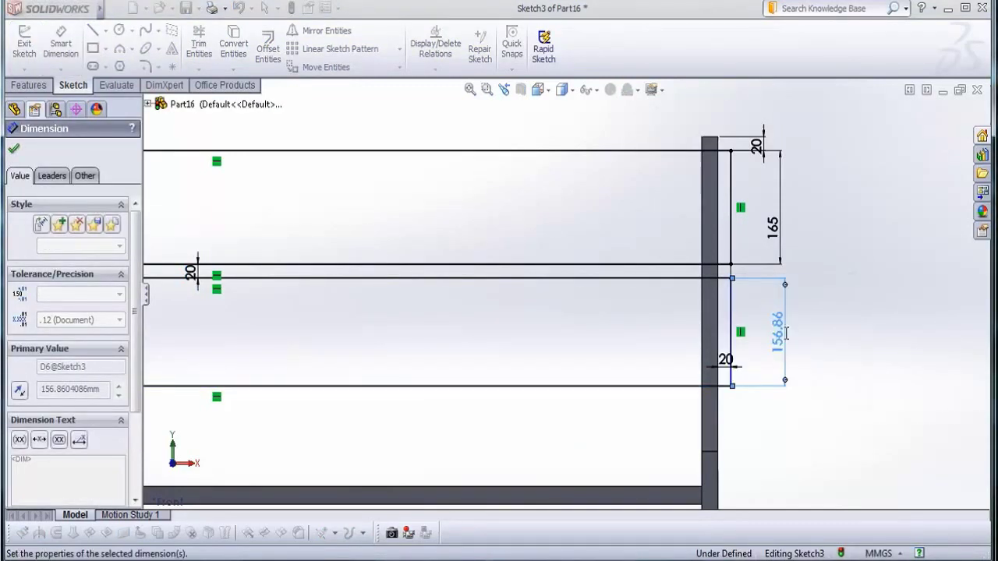
{"action": "left_click", "coordinate": [15, 150]}
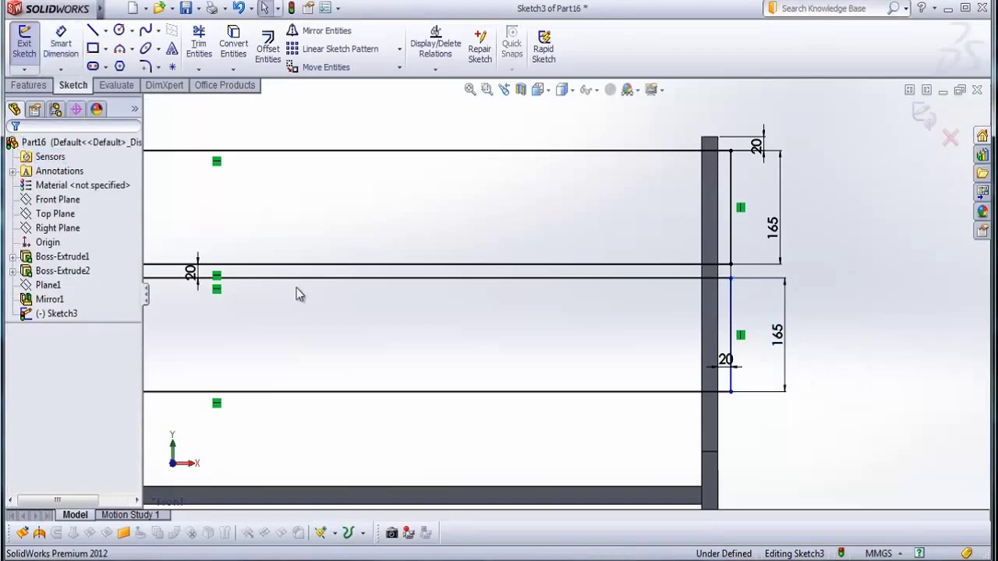
Extrude both backrest rectangles as a blind boss with a depth of 25 mm
{"action": "scroll", "coordinate": [394, 361], "scroll_direction": "up", "scroll_amount": 5}
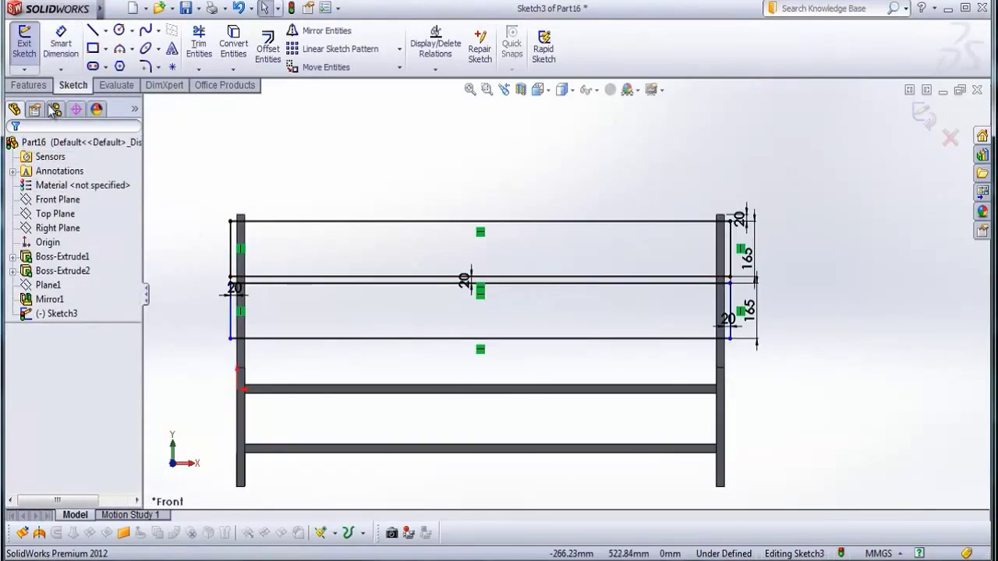
{"action": "left_click", "coordinate": [29, 86]}
{"action": "left_click", "coordinate": [30, 48]}
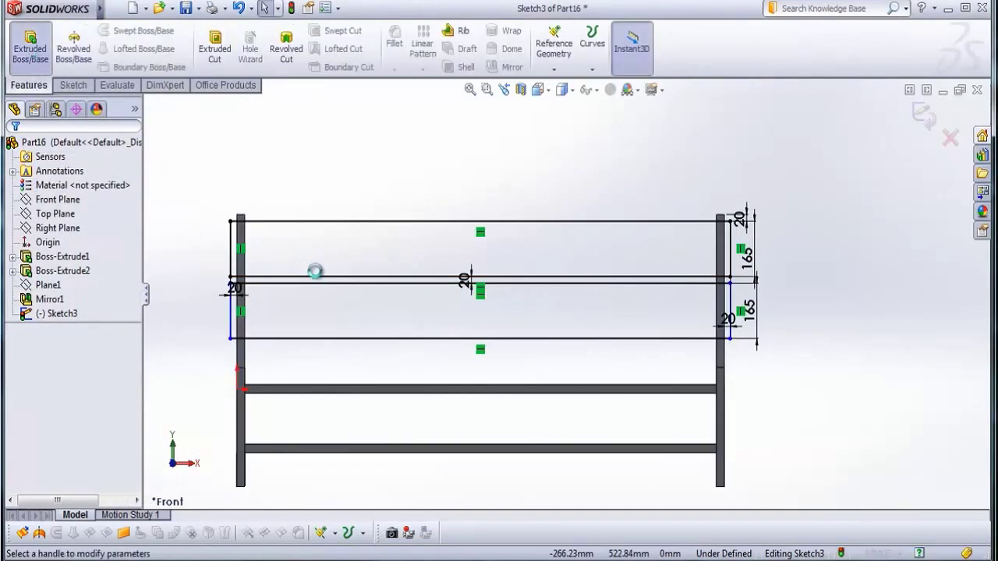
{"action": "type", "text": "2"}
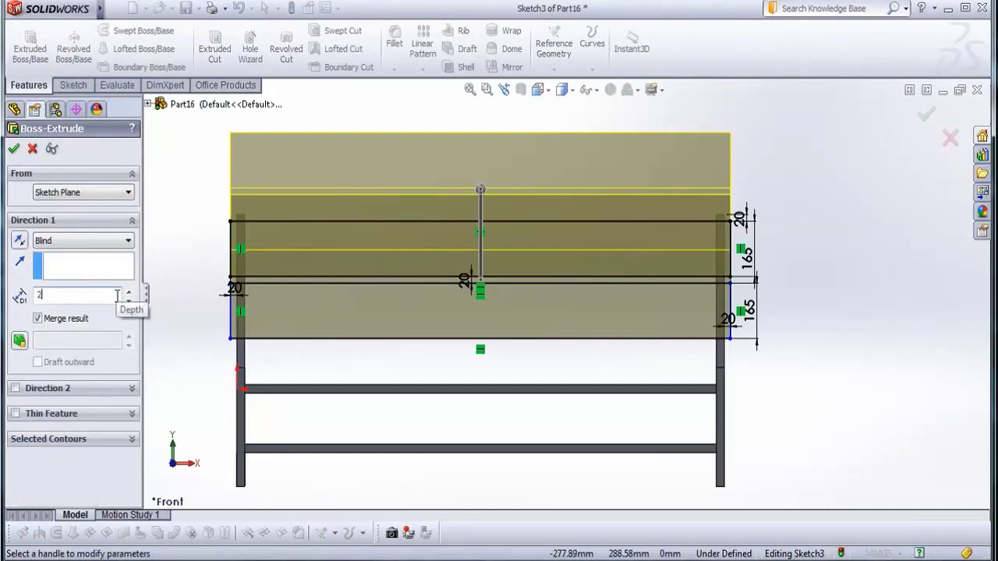
{"action": "type", "text": "5"}
{"action": "key", "text": "Return"}
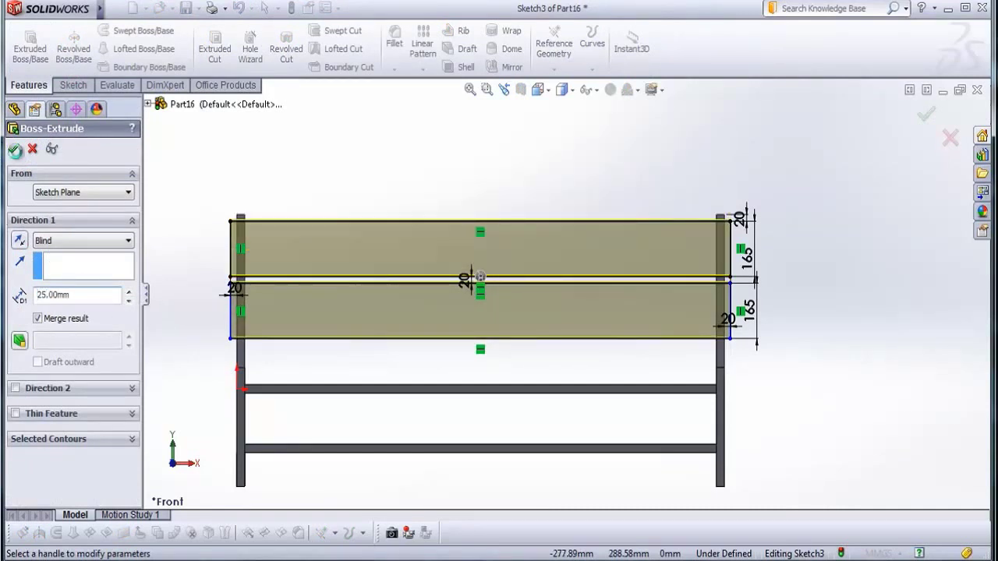
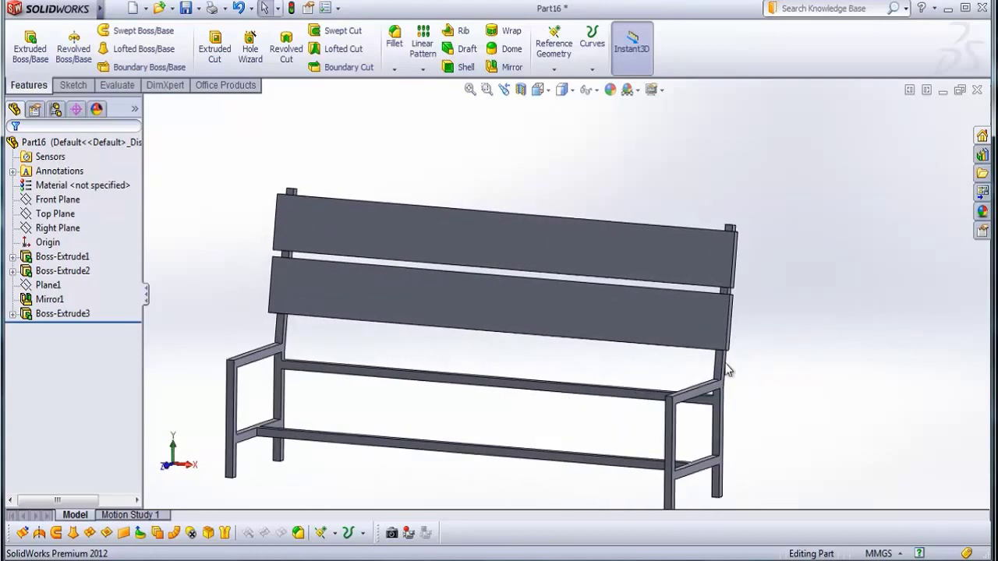
On the top face of the left armrest, sketch a rectangle about 1615 mm by 200 mm spanning both side frames in front of the backrest
{"action": "left_click", "coordinate": [542, 91]}
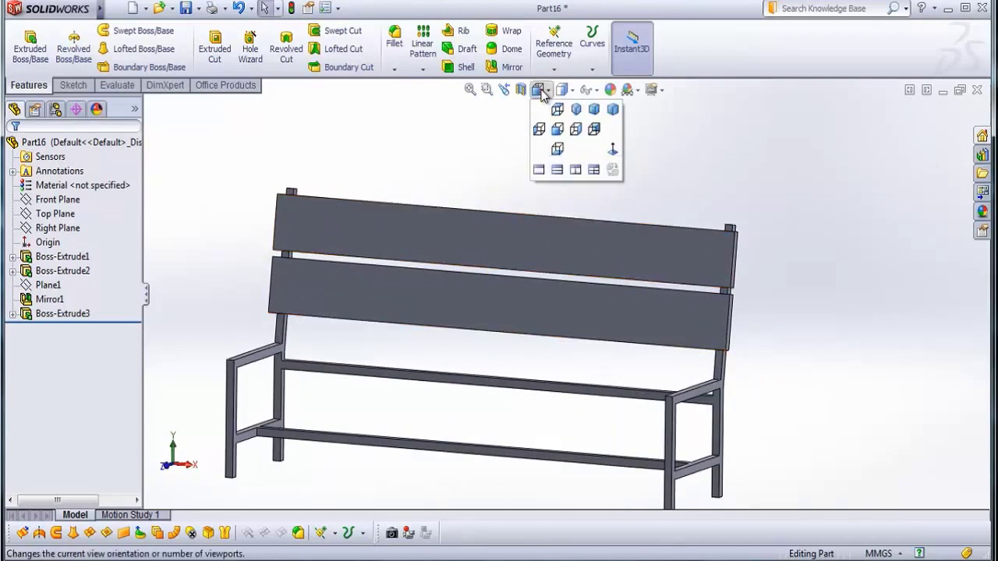
{"action": "left_click", "coordinate": [558, 110]}
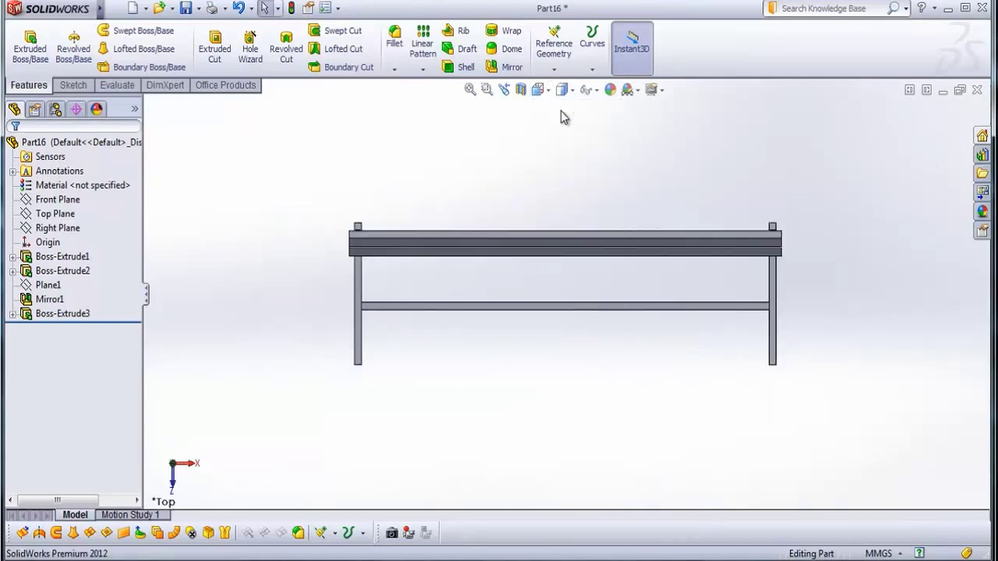
{"action": "scroll", "coordinate": [467, 273], "scroll_direction": "down", "scroll_amount": 3}
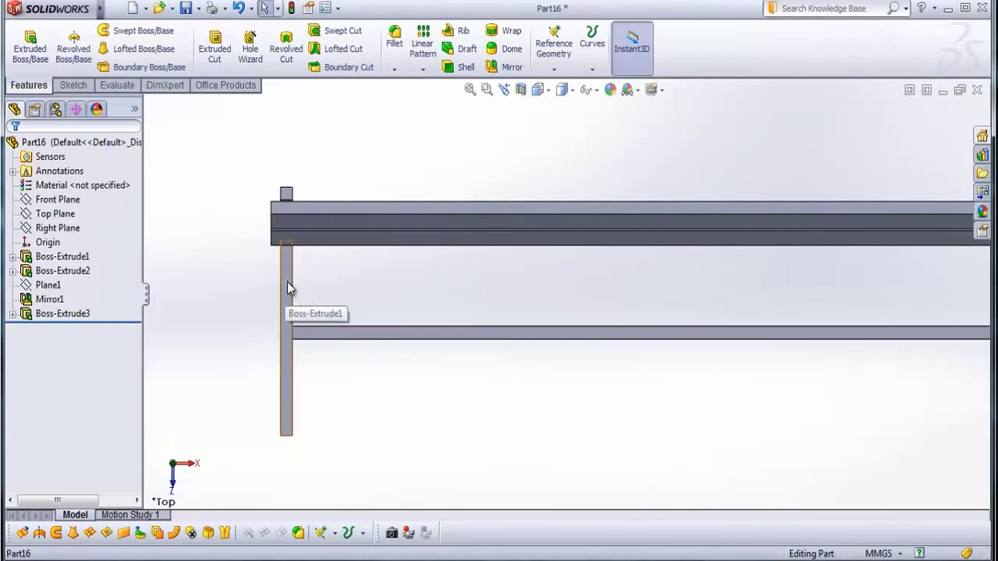
{"action": "left_click", "coordinate": [285, 287]}
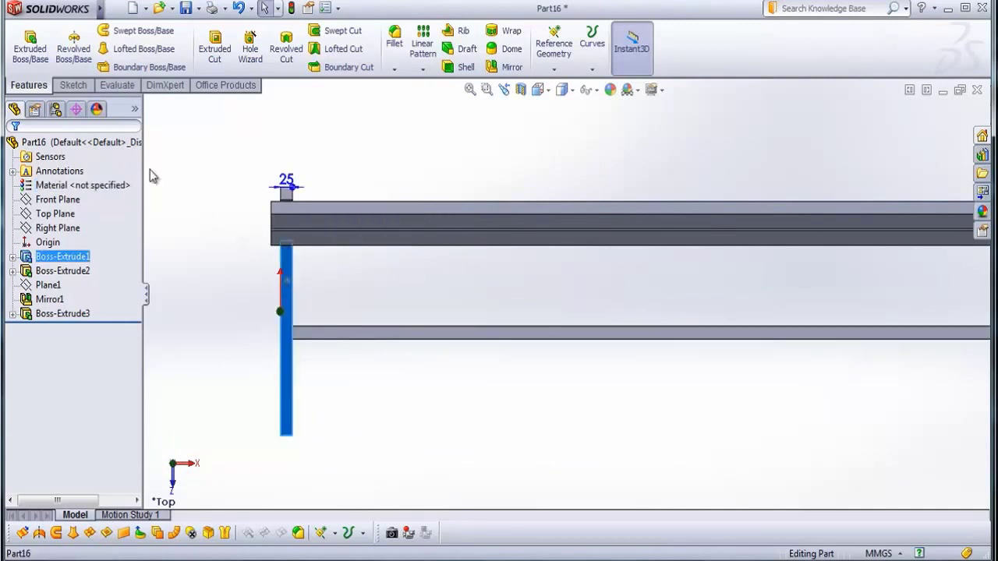
{"action": "left_click", "coordinate": [72, 85]}
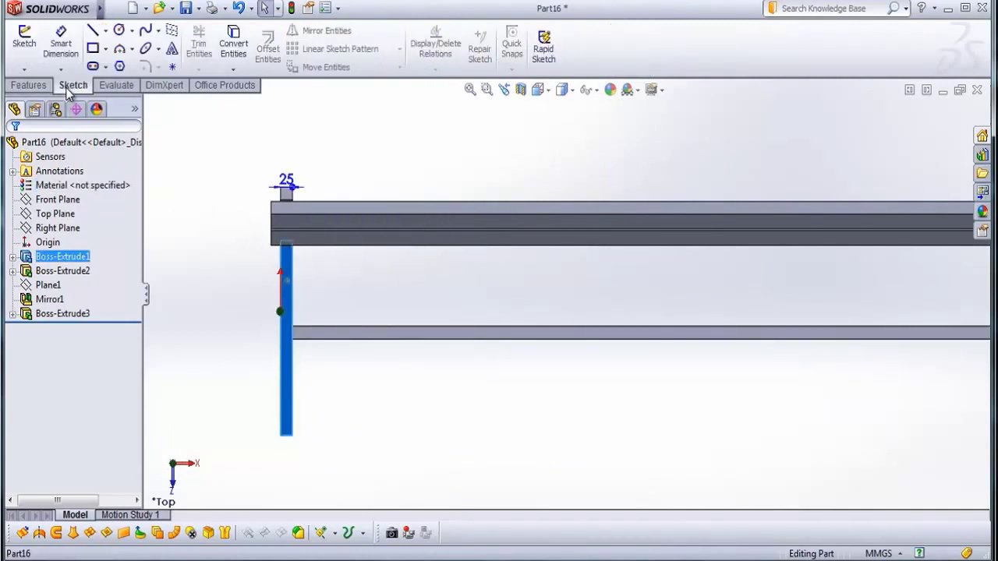
{"action": "left_click", "coordinate": [93, 49]}
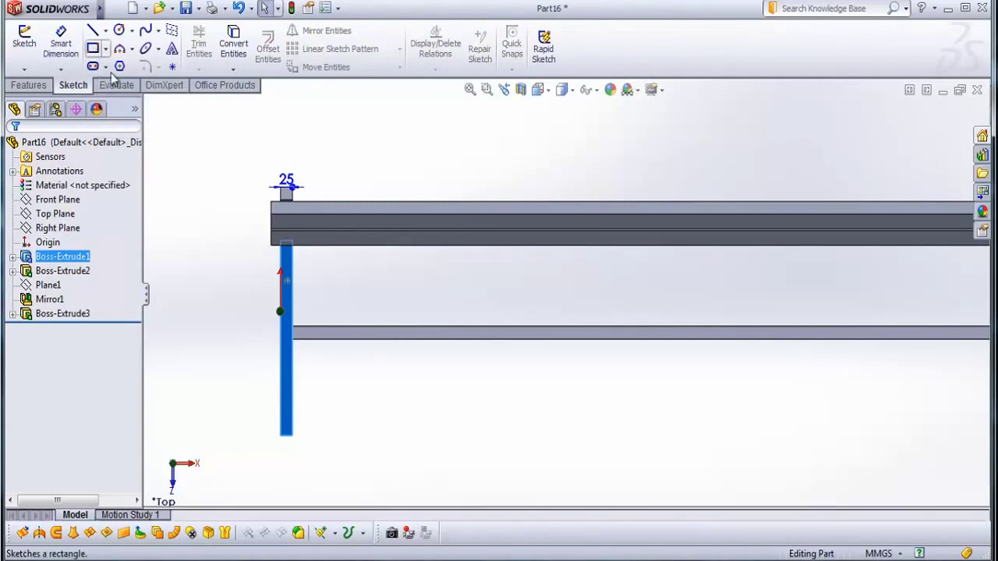
{"action": "left_click", "coordinate": [267, 259]}
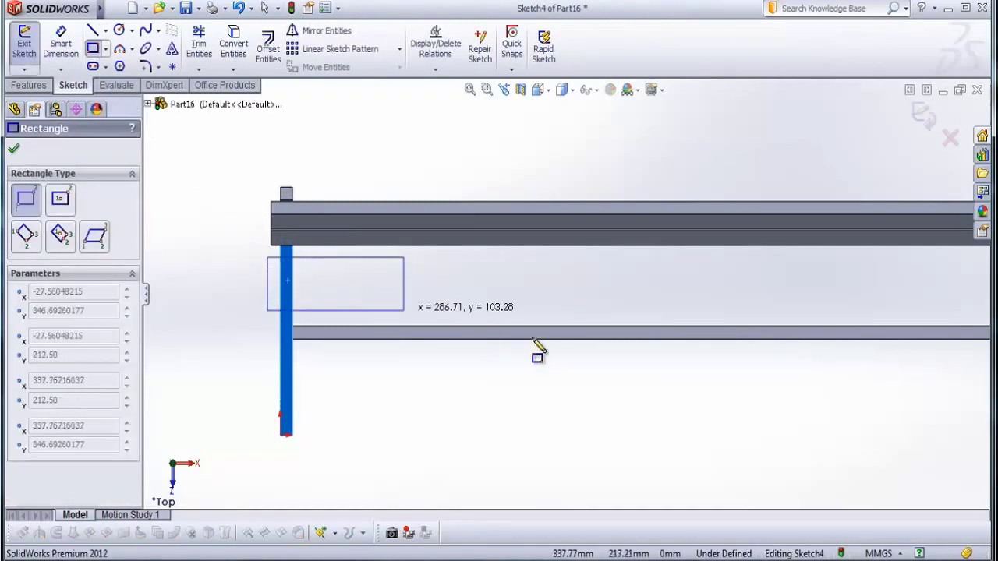
{"action": "scroll", "coordinate": [666, 331], "scroll_direction": "up", "scroll_amount": 2}
{"action": "left_click", "coordinate": [752, 330]}
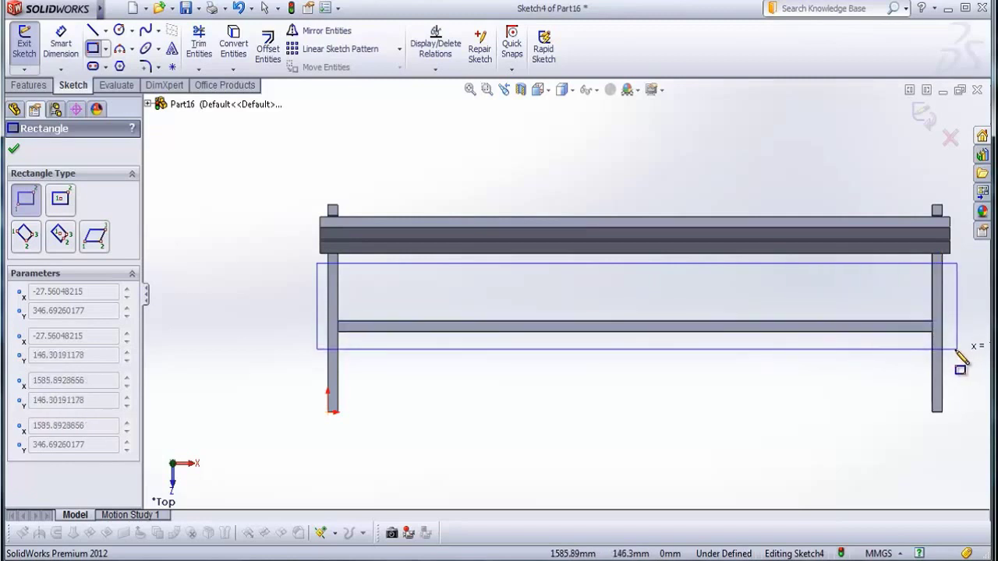
{"action": "left_click", "coordinate": [954, 349]}
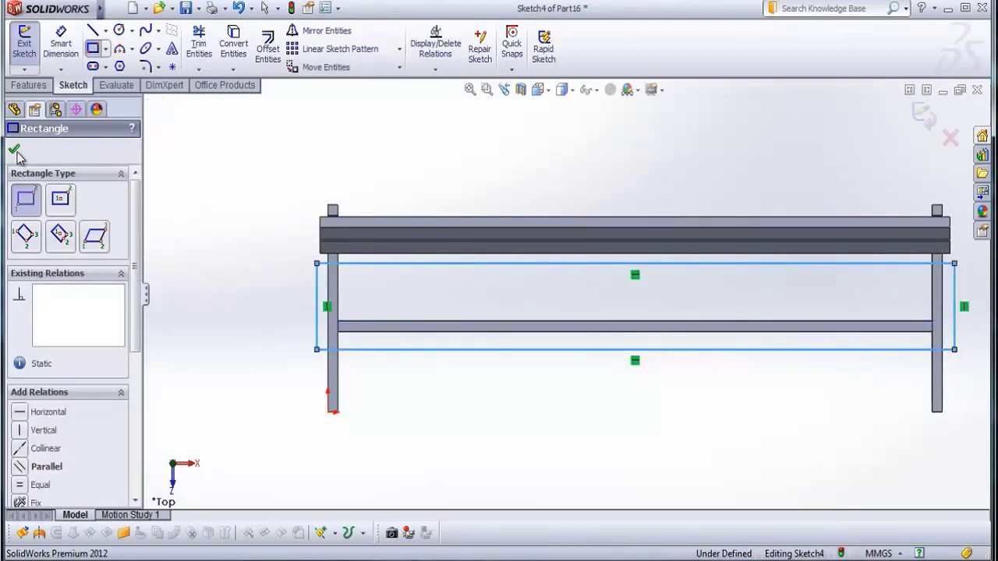
{"action": "left_click", "coordinate": [16, 152]}
Dimension the rectangle's left side 20 mm outside the left armrest's outer edge
{"action": "left_click", "coordinate": [64, 45]}
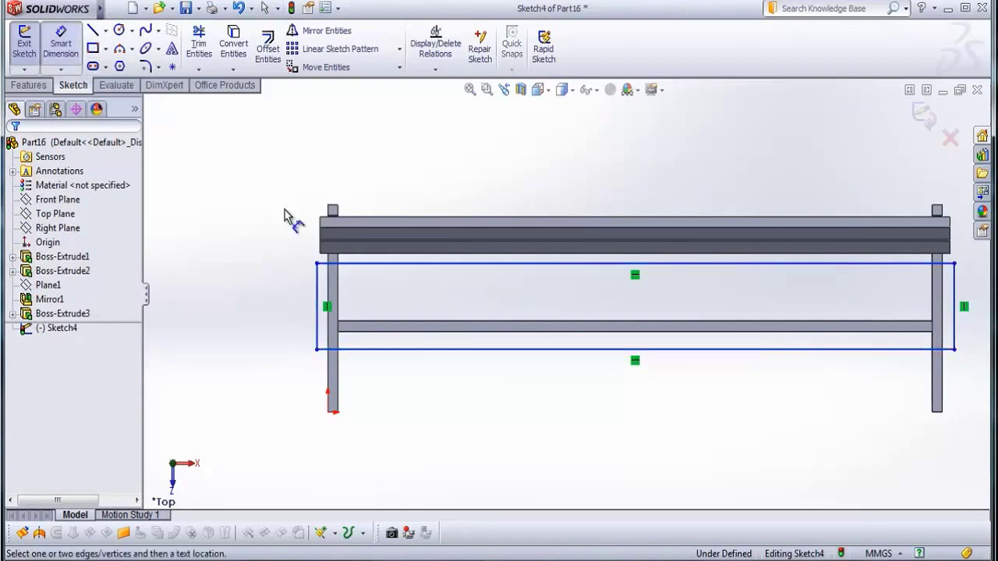
{"action": "left_click", "coordinate": [317, 292]}
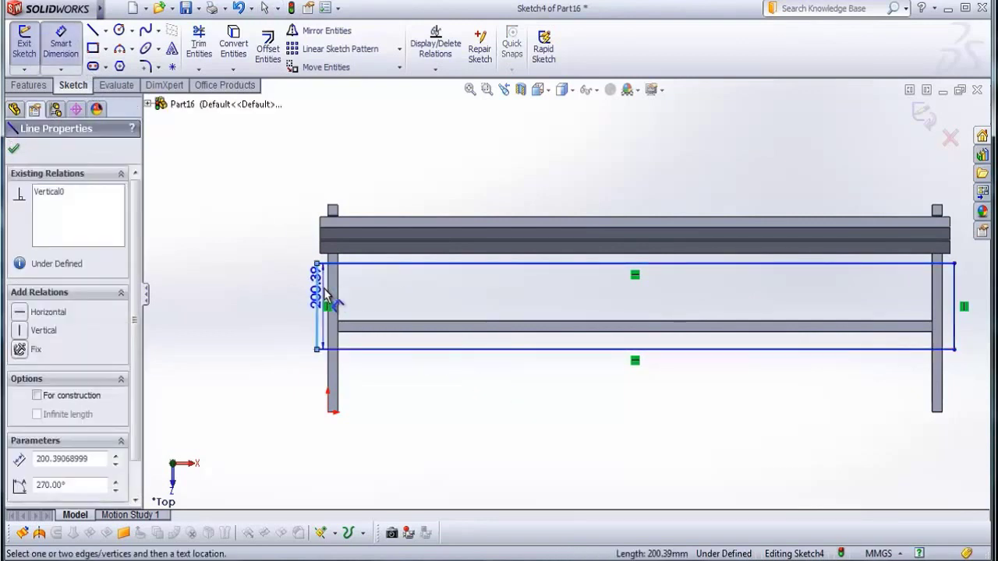
{"action": "left_click", "coordinate": [327, 298]}
{"action": "scroll", "coordinate": [332, 339], "scroll_direction": "down", "scroll_amount": 4}
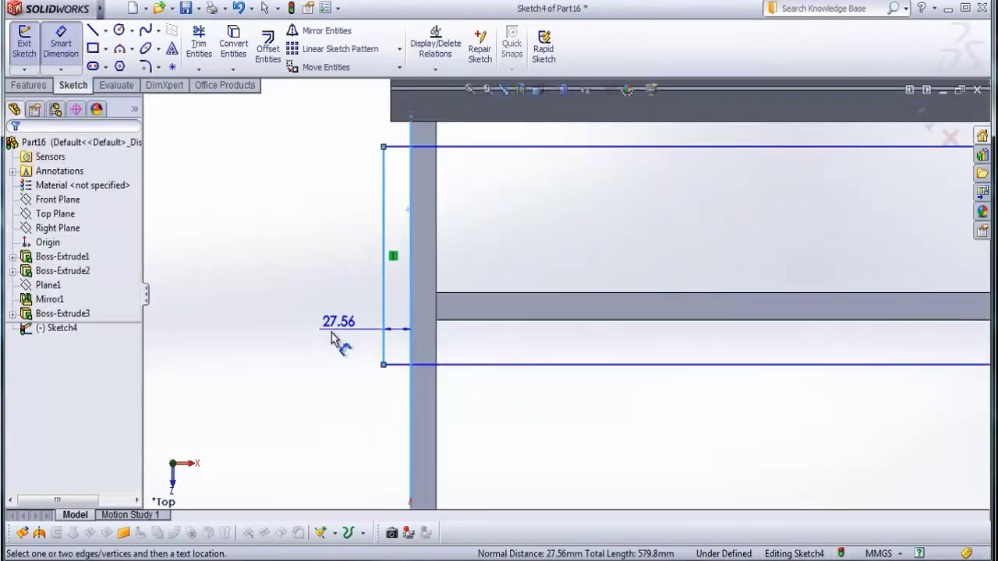
{"action": "left_click", "coordinate": [400, 308]}
{"action": "key", "text": "Return"}
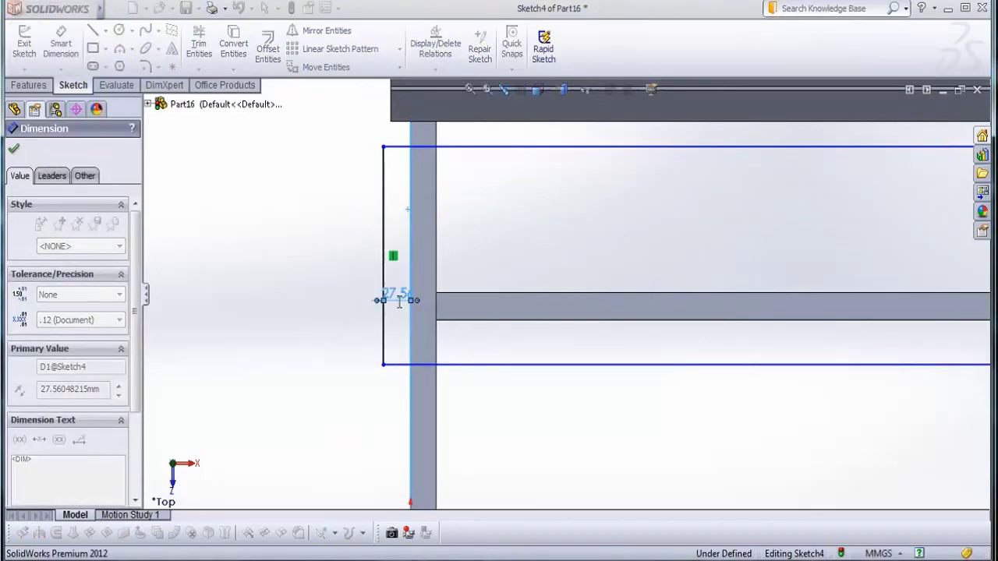
{"action": "scroll", "coordinate": [546, 296], "scroll_direction": "up", "scroll_amount": 3}
{"action": "key", "text": "Escape"}
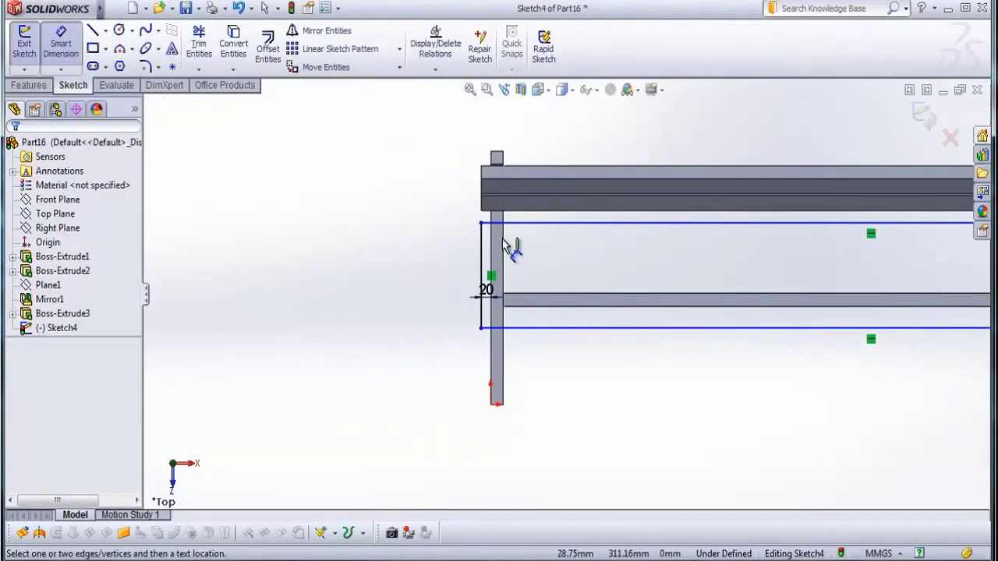
Dimension the rectangle's rear edge 25 mm from the front edge of the lower backrest slat
{"action": "scroll", "coordinate": [530, 245], "scroll_direction": "down", "scroll_amount": 3}
{"action": "left_click", "coordinate": [569, 224]}
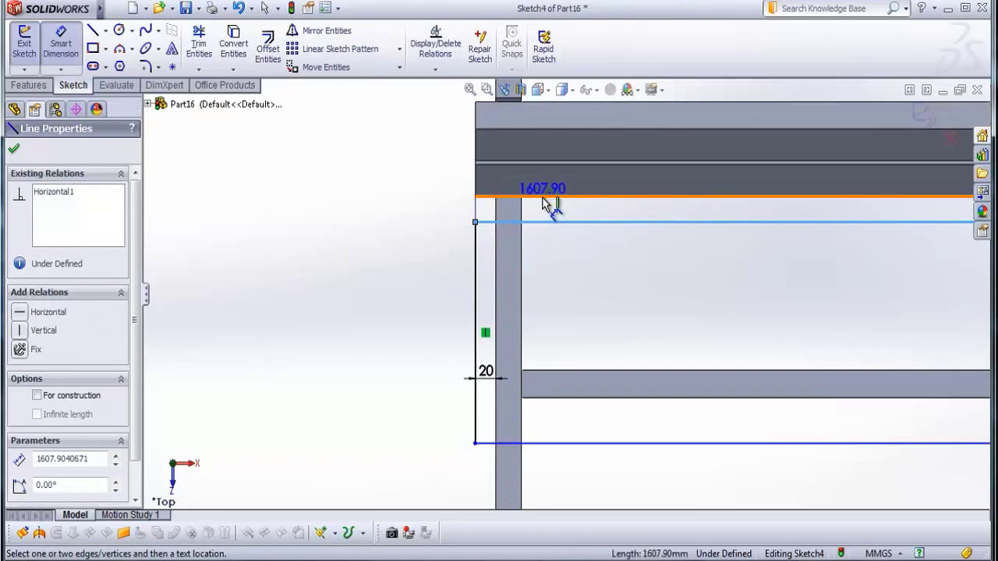
{"action": "left_click", "coordinate": [550, 196]}
{"action": "left_click", "coordinate": [435, 224]}
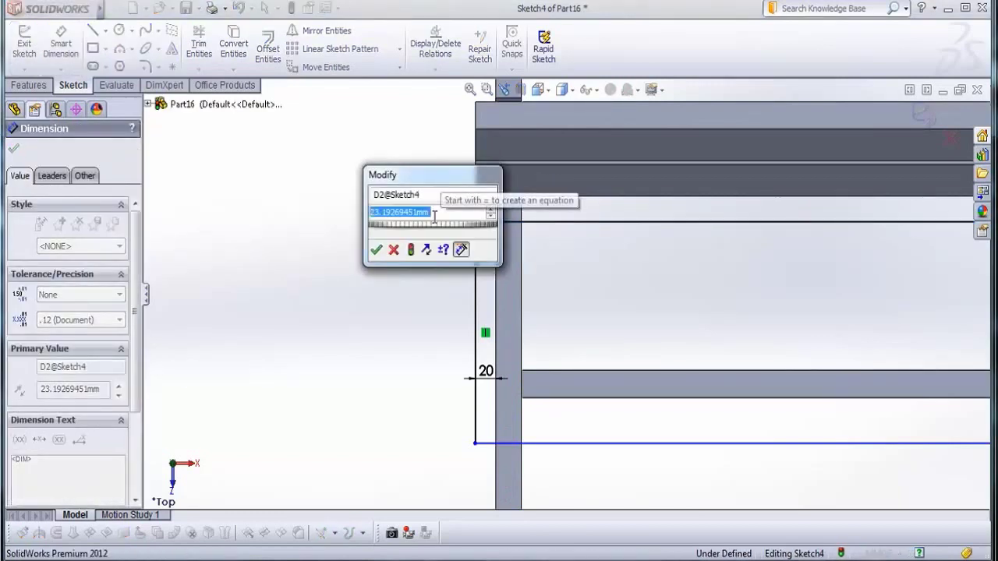
{"action": "key", "text": "Return"}
Dimension the rectangle's right side 20 mm outside the right armrest's outer edge
{"action": "scroll", "coordinate": [714, 374], "scroll_direction": "up", "scroll_amount": 5}
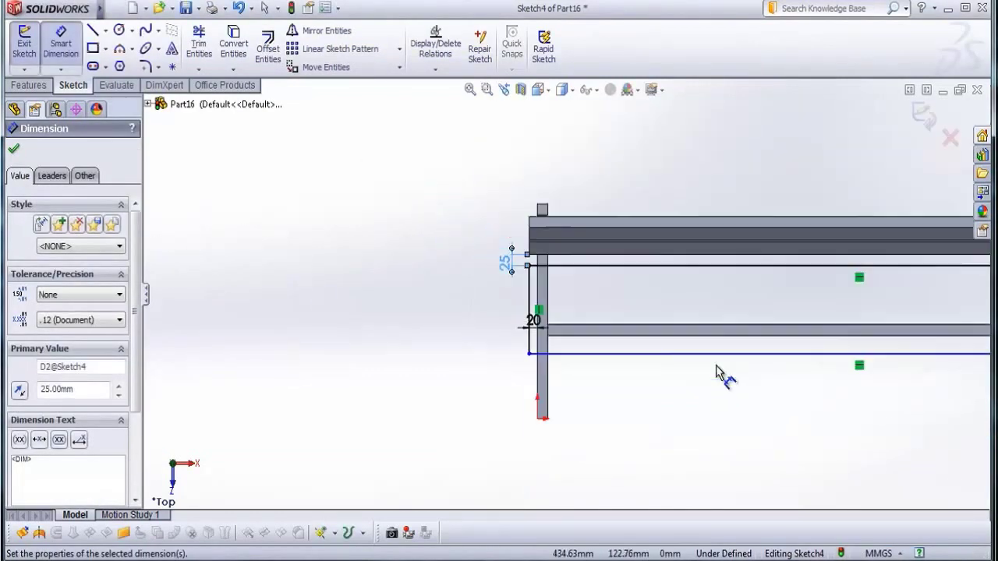
{"action": "scroll", "coordinate": [830, 316], "scroll_direction": "down", "scroll_amount": 2}
{"action": "scroll", "coordinate": [830, 316], "scroll_direction": "down", "scroll_amount": 4}
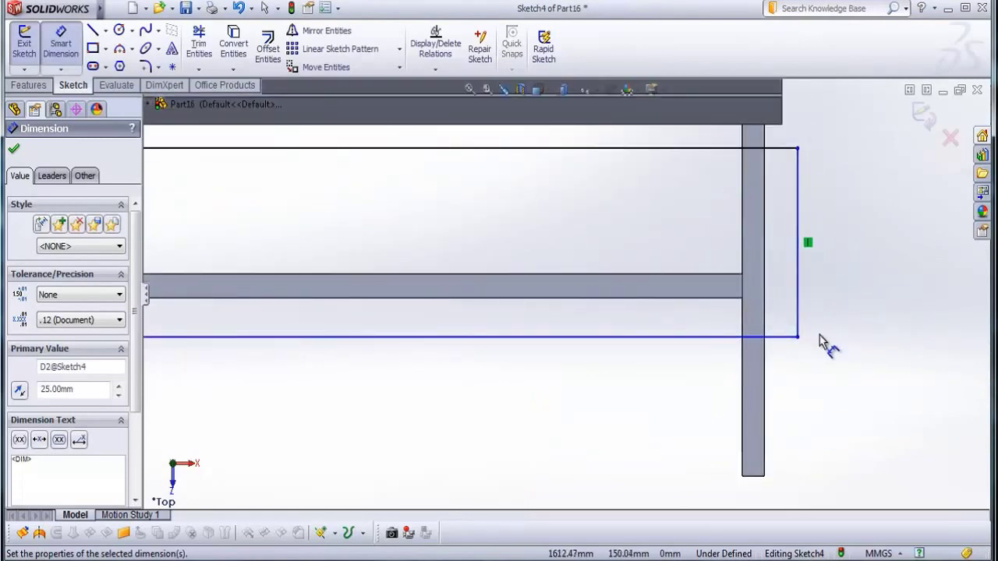
{"action": "key", "text": "Escape"}
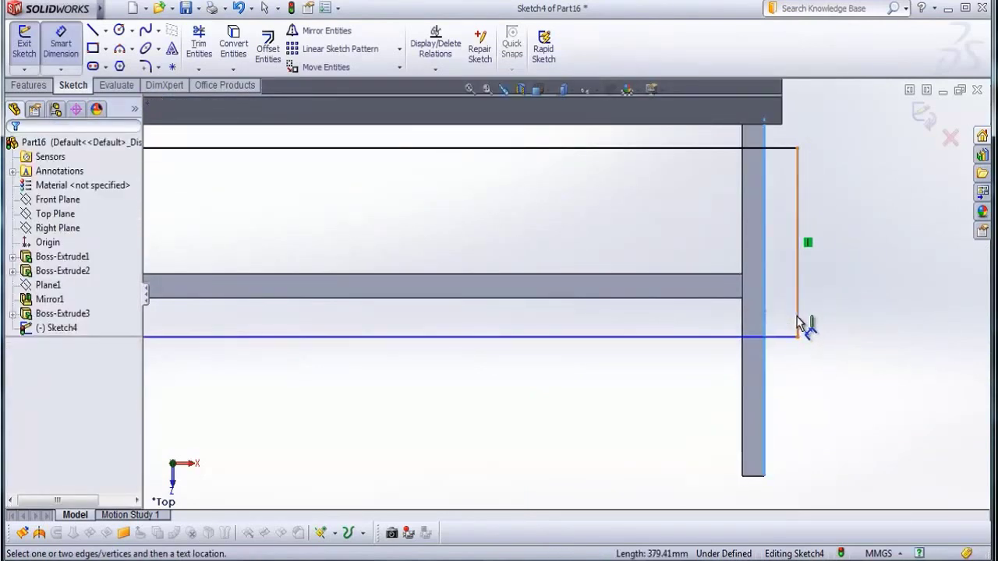
{"action": "left_click", "coordinate": [798, 323]}
{"action": "left_click", "coordinate": [794, 379]}
{"action": "type", "text": "20"}
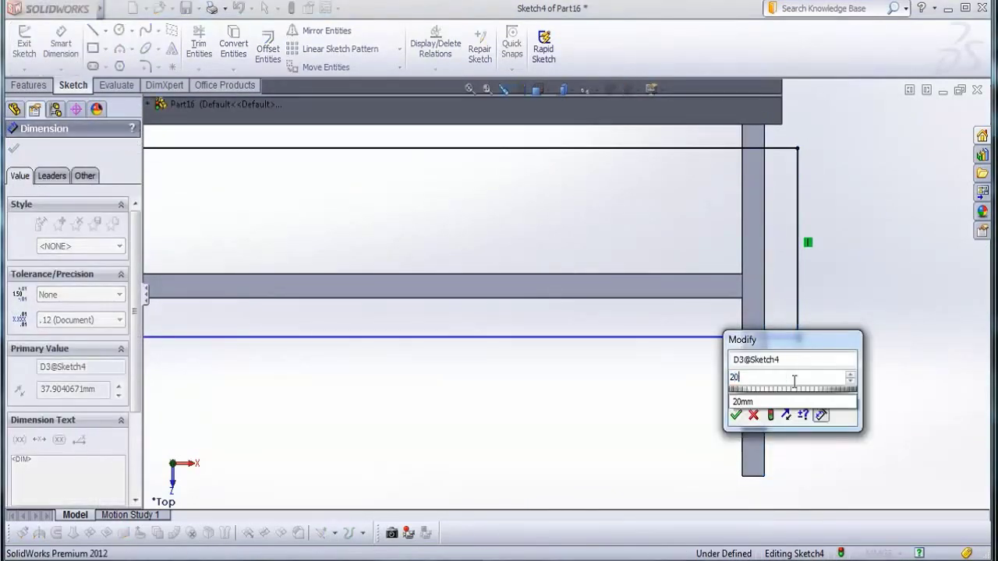
{"action": "key", "text": "Return"}
{"action": "key", "text": "Escape"}
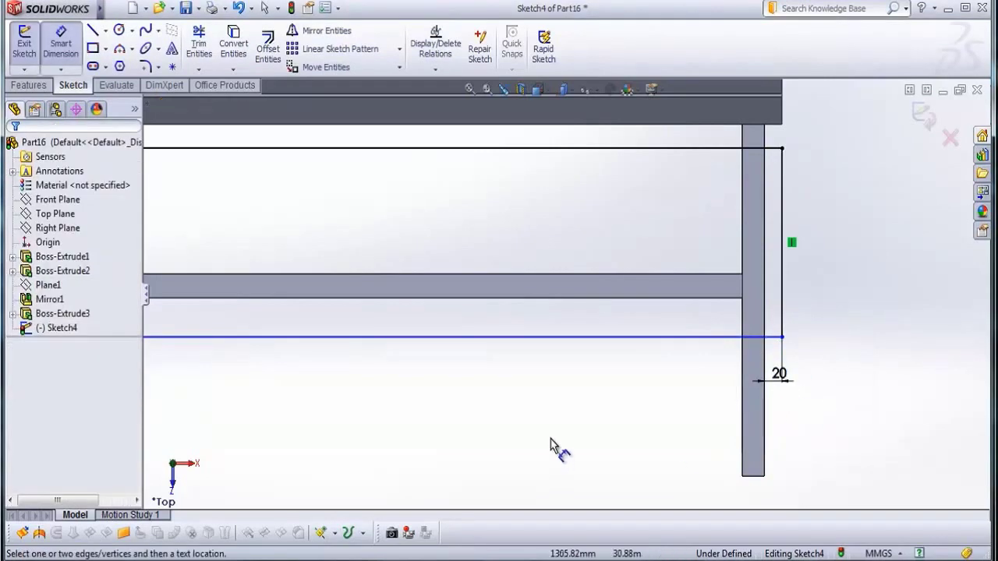
Dimension the front-to-back width of the rectangle sketched in front of the backrest to 165 mm
{"action": "scroll", "coordinate": [622, 297], "scroll_direction": "up", "scroll_amount": 3}
{"action": "left_click", "coordinate": [675, 258]}
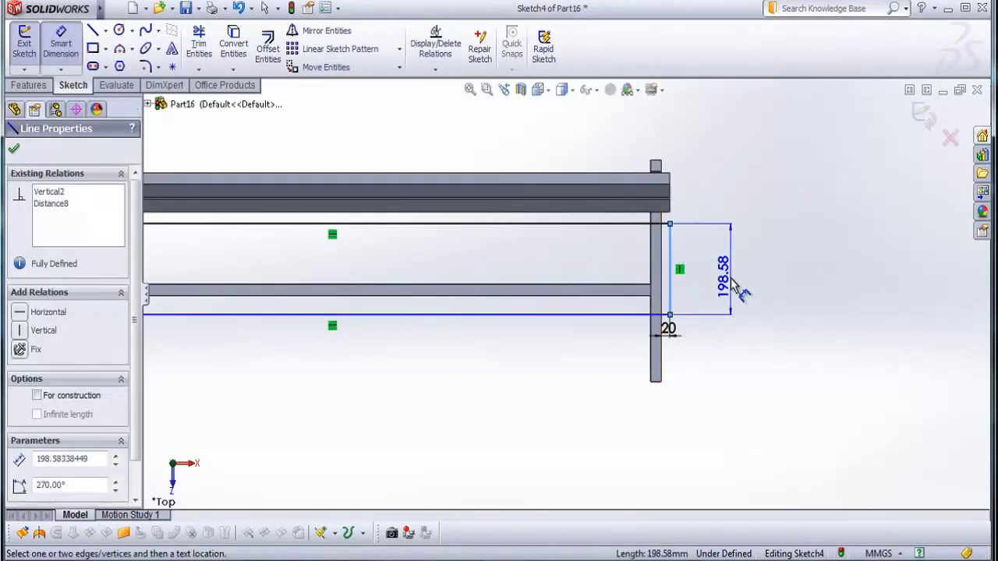
{"action": "left_click", "coordinate": [741, 289]}
{"action": "type", "text": "16"}
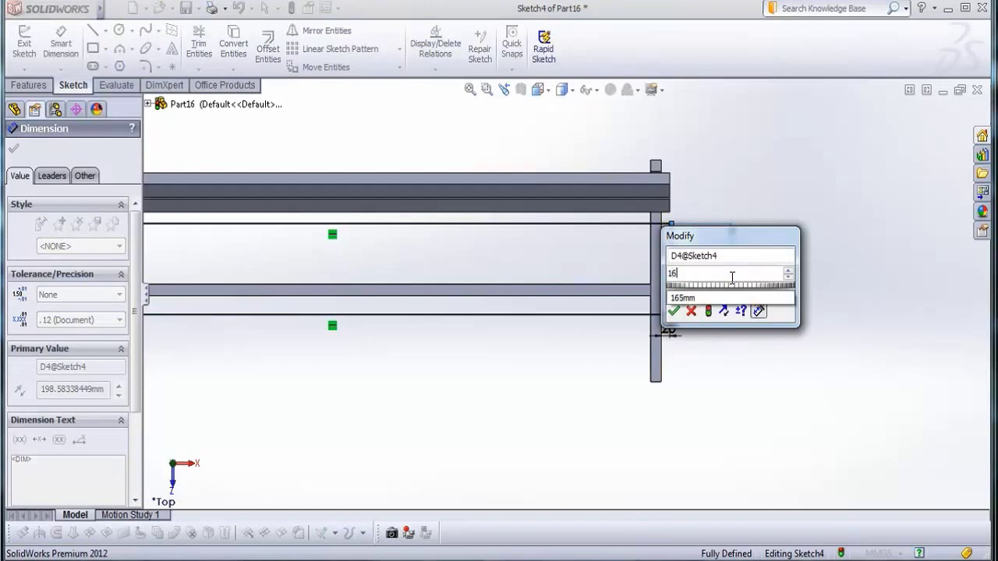
{"action": "type", "text": "5"}
{"action": "key", "text": "Return"}
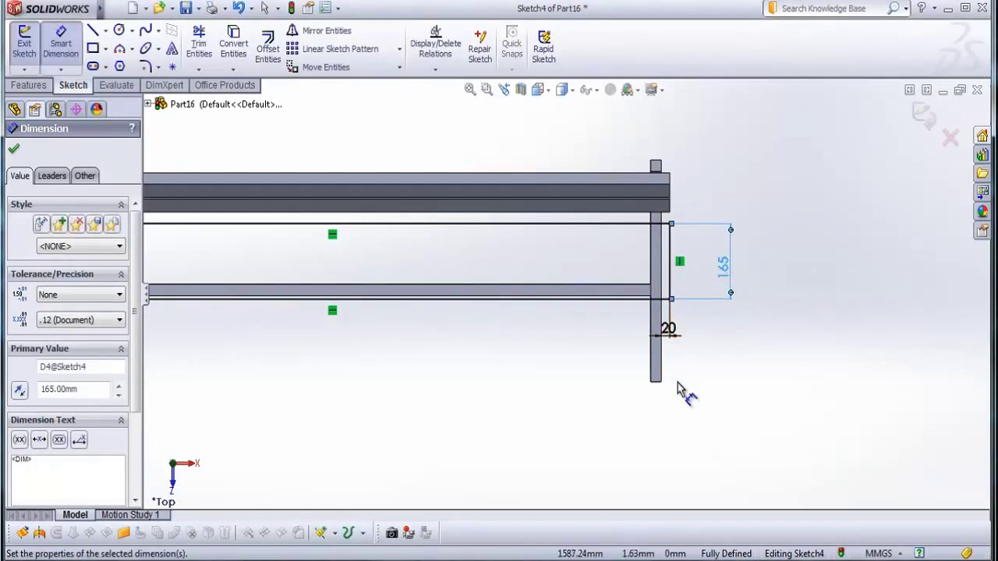
{"action": "key", "text": "Escape"}
Sketch a second rectangle about 1590 mm by 165 mm in front of the first, with its ends aligned to the first rectangle's ends
{"action": "scroll", "coordinate": [455, 327], "scroll_direction": "up", "scroll_amount": 3}
{"action": "scroll", "coordinate": [154, 103], "scroll_direction": "down", "scroll_amount": 1}
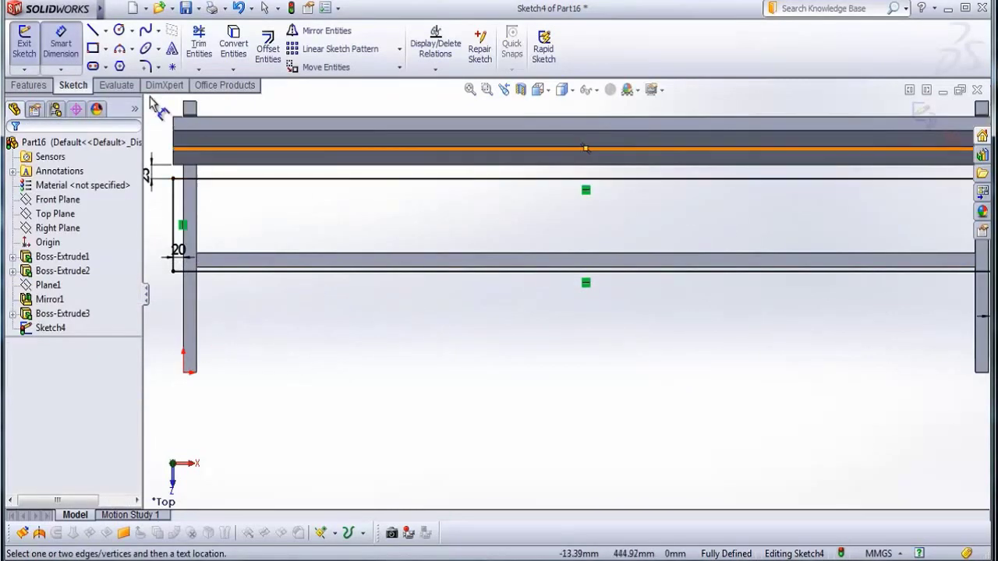
{"action": "left_click", "coordinate": [93, 49]}
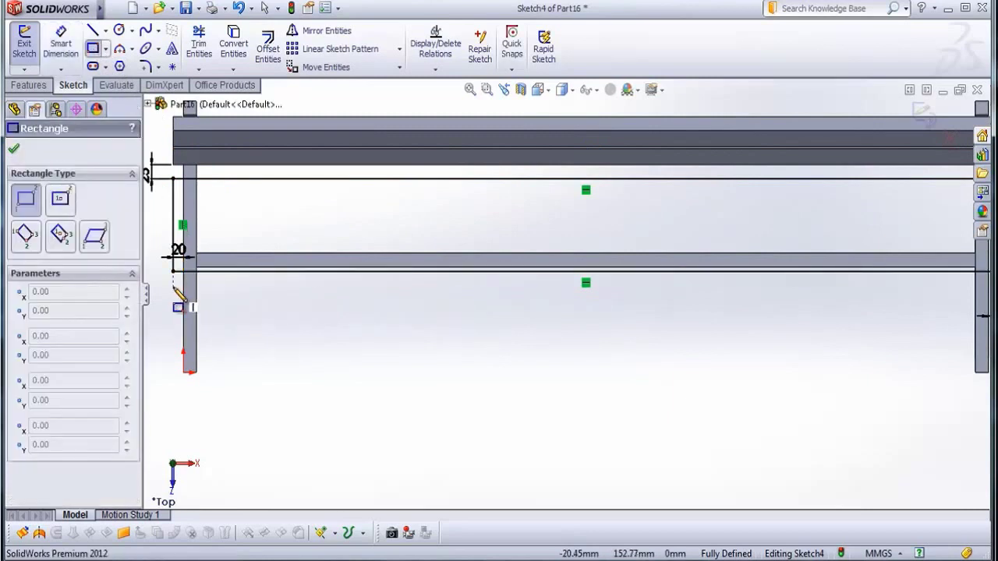
{"action": "left_click", "coordinate": [189, 297]}
{"action": "scroll", "coordinate": [648, 383], "scroll_direction": "up", "scroll_amount": 1}
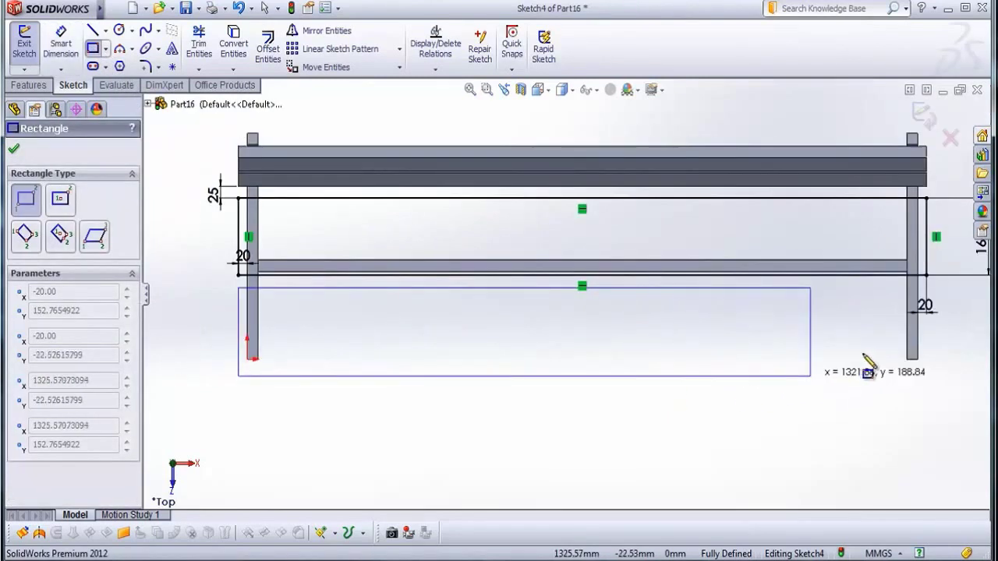
{"action": "left_click", "coordinate": [927, 365]}
{"action": "key", "text": "Escape"}
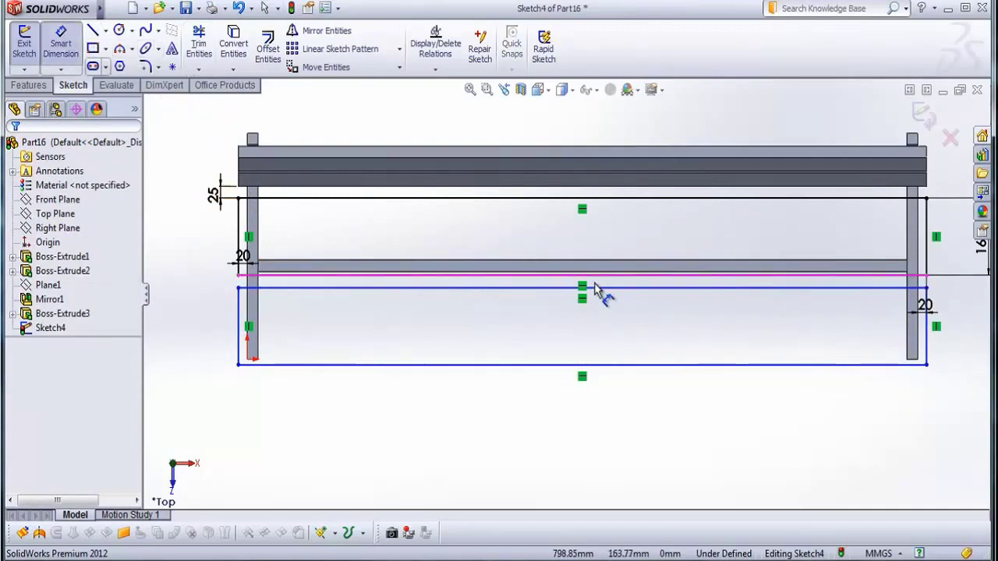
Dimension the gap between the two seat rectangles to 20 mm
{"action": "scroll", "coordinate": [596, 289], "scroll_direction": "down", "scroll_amount": 3}
{"action": "left_click", "coordinate": [574, 299]}
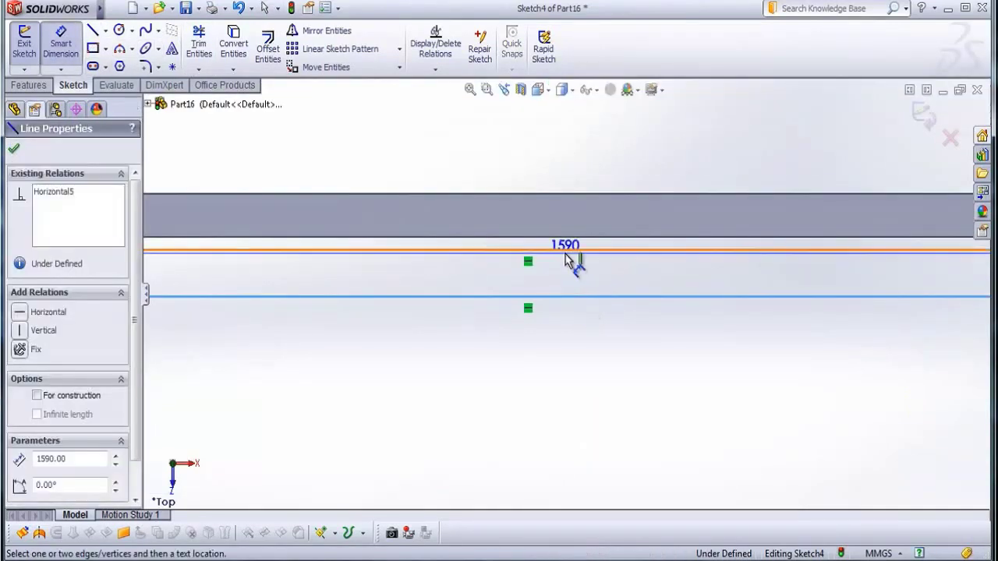
{"action": "left_click", "coordinate": [572, 252]}
{"action": "left_click", "coordinate": [568, 287]}
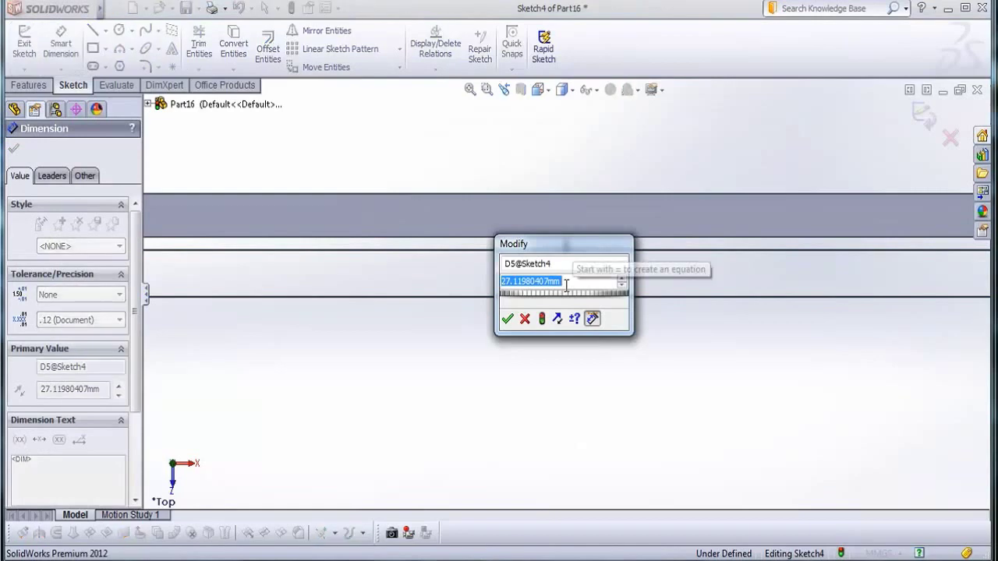
{"action": "type", "text": "20"}
{"action": "key", "text": "Return"}
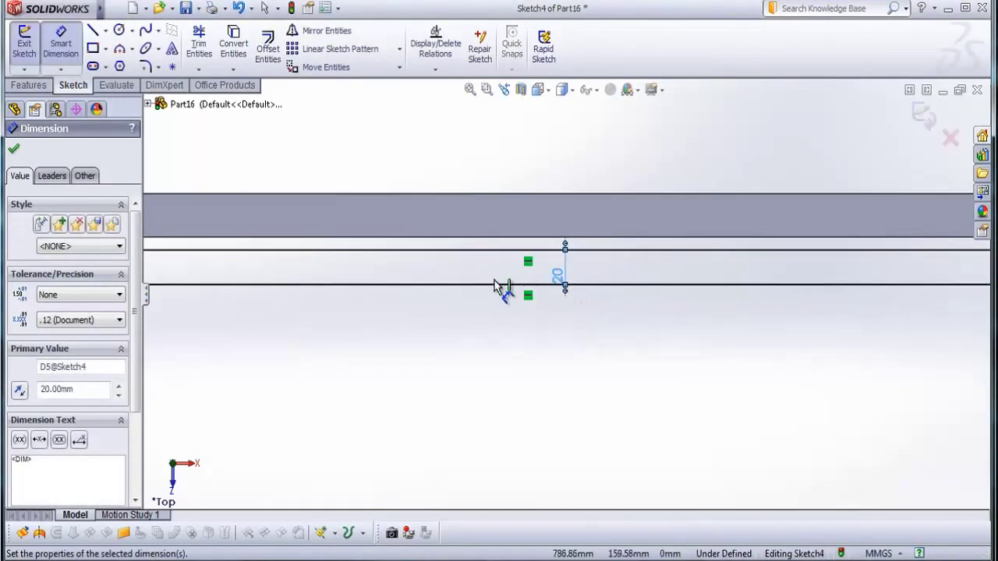
{"action": "left_click", "coordinate": [14, 152]}
Dimension the front seat rectangle's front-to-back width to 165 mm
{"action": "scroll", "coordinate": [682, 362], "scroll_direction": "up", "scroll_amount": 4}
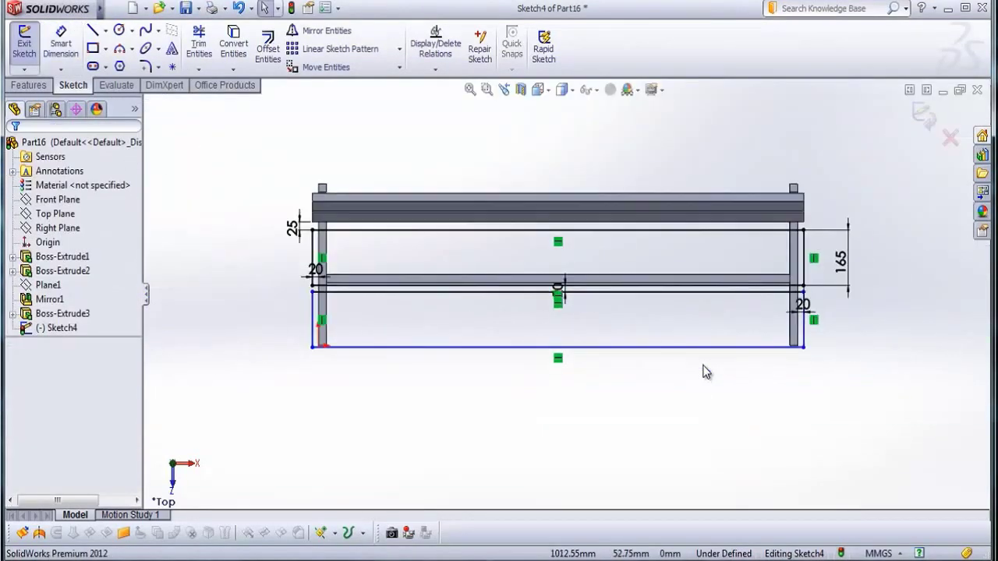
{"action": "scroll", "coordinate": [561, 327], "scroll_direction": "down", "scroll_amount": 1}
{"action": "left_click", "coordinate": [60, 43]}
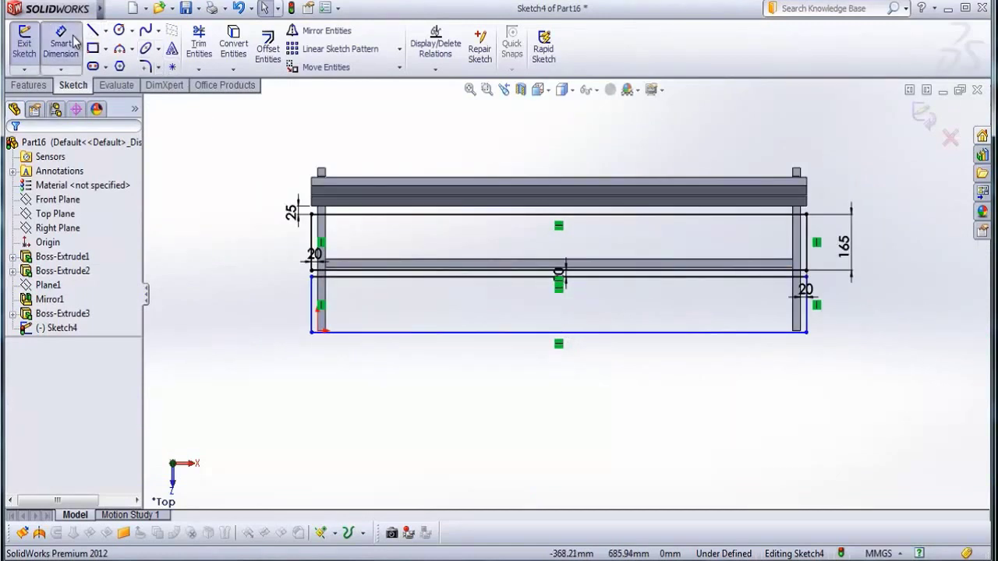
{"action": "scroll", "coordinate": [816, 367], "scroll_direction": "down", "scroll_amount": 3}
{"action": "left_click", "coordinate": [709, 243]}
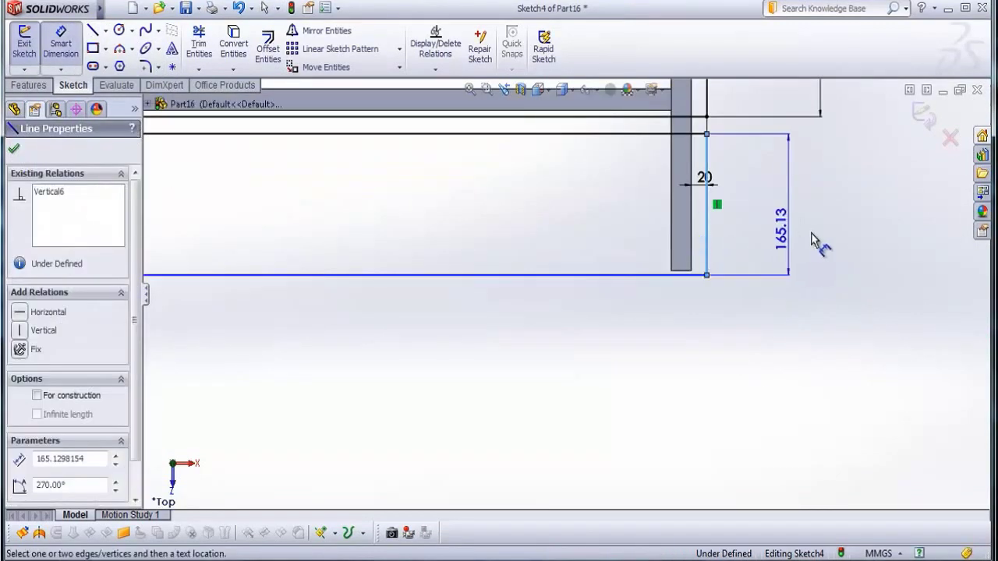
{"action": "left_click", "coordinate": [826, 231]}
{"action": "type", "text": "1"}
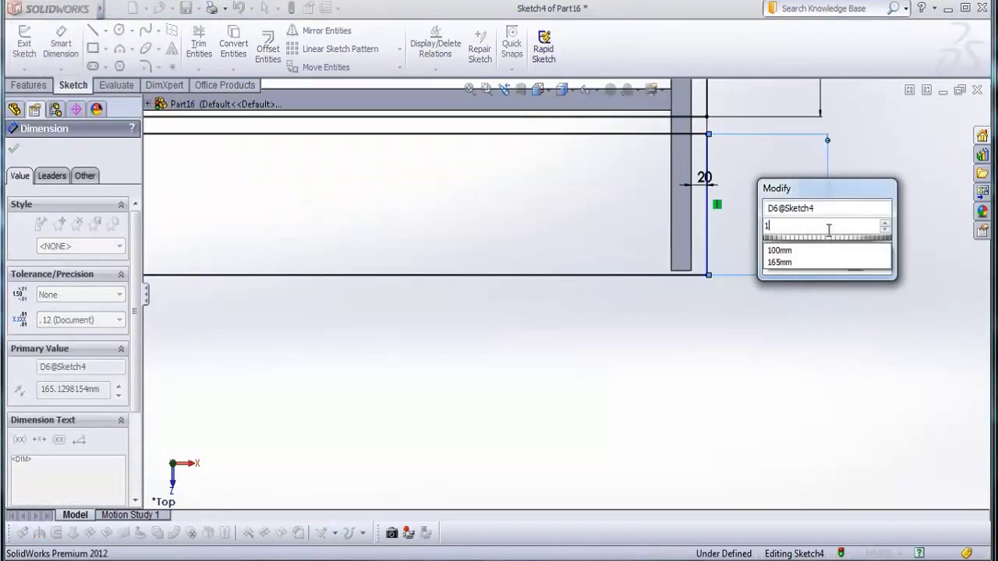
{"action": "type", "text": "65"}
{"action": "key", "text": "Return"}
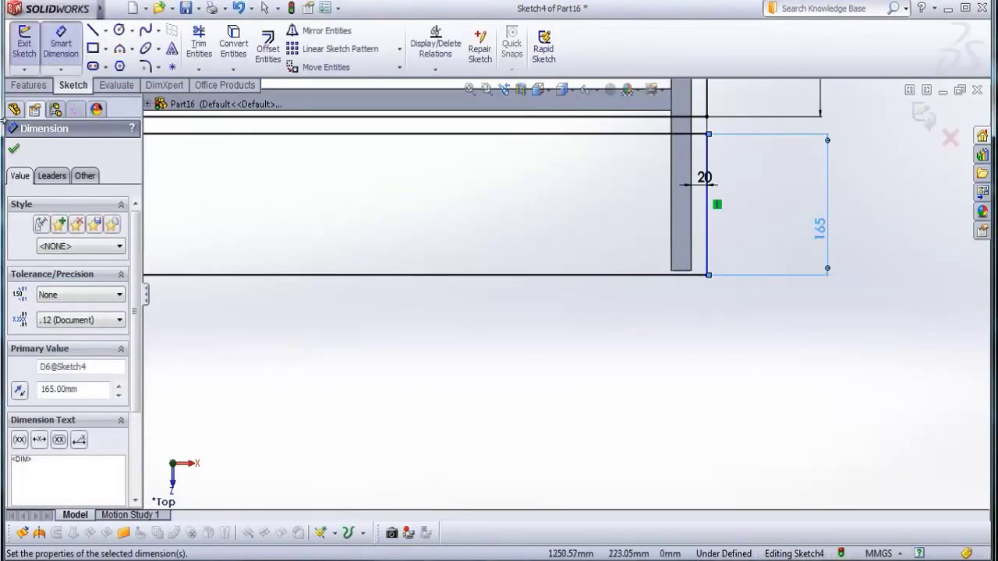
{"action": "left_click", "coordinate": [15, 152]}
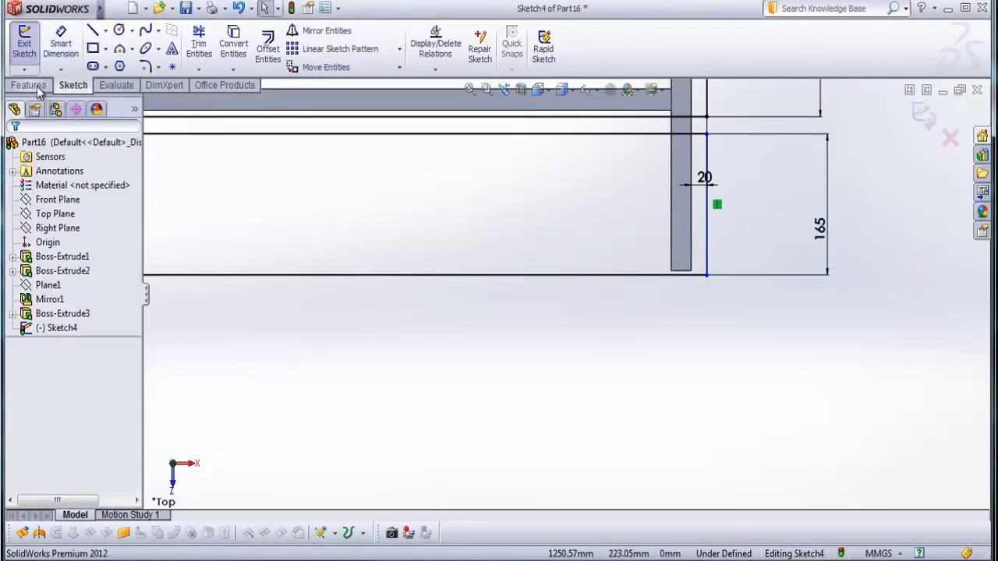
Extrude both seat rectangles 25 mm from the sketch plane as merged blind bosses to form the seat slats
{"action": "left_click", "coordinate": [36, 88]}
{"action": "left_click", "coordinate": [30, 49]}
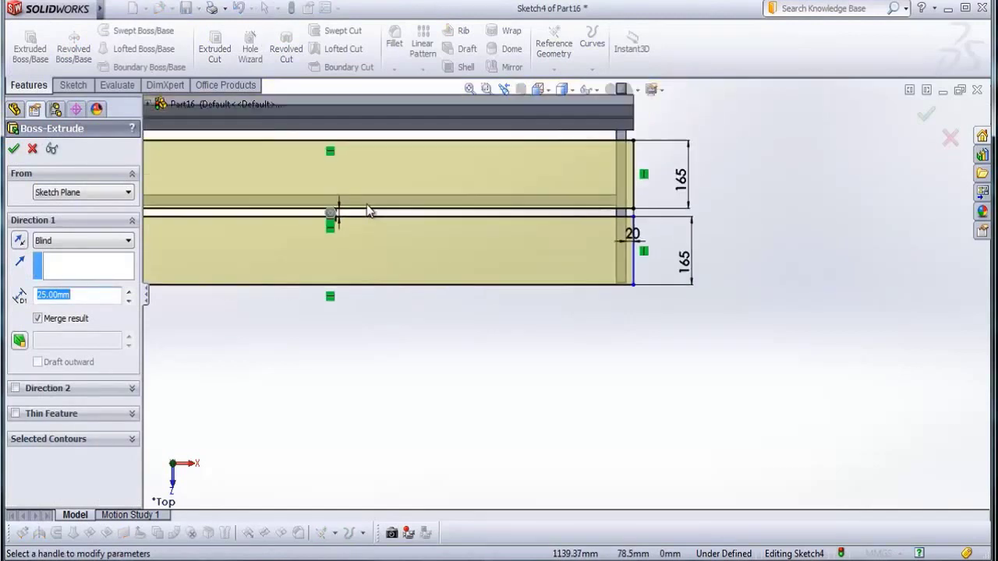
{"action": "scroll", "coordinate": [359, 217], "scroll_direction": "up", "scroll_amount": 3}
{"action": "scroll", "coordinate": [296, 242], "scroll_direction": "down", "scroll_amount": 2}
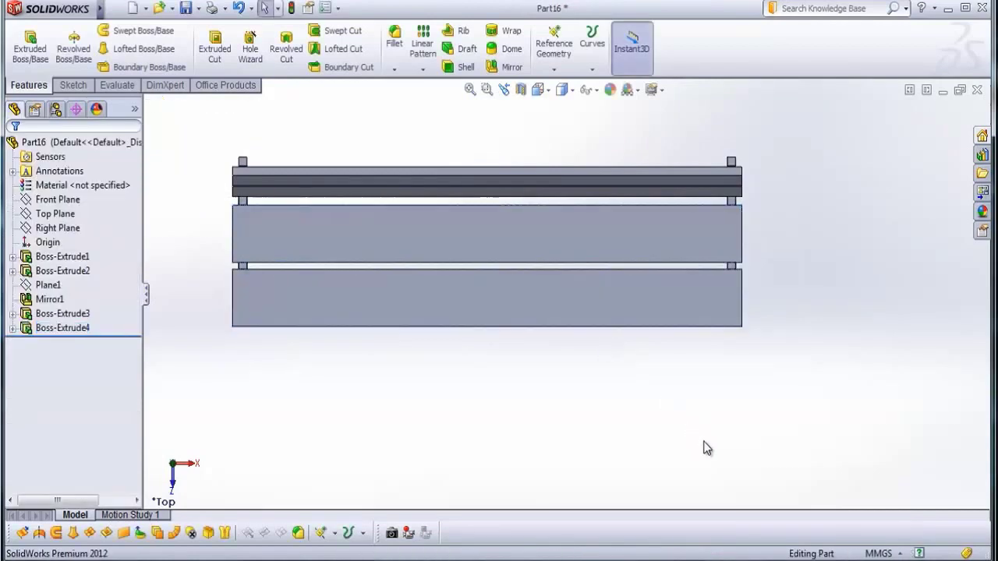
{"action": "middle_click_drag", "start_coordinate": [684, 465], "coordinate": [646, 312]}
{"action": "scroll", "coordinate": [635, 339], "scroll_direction": "up", "scroll_amount": 2}
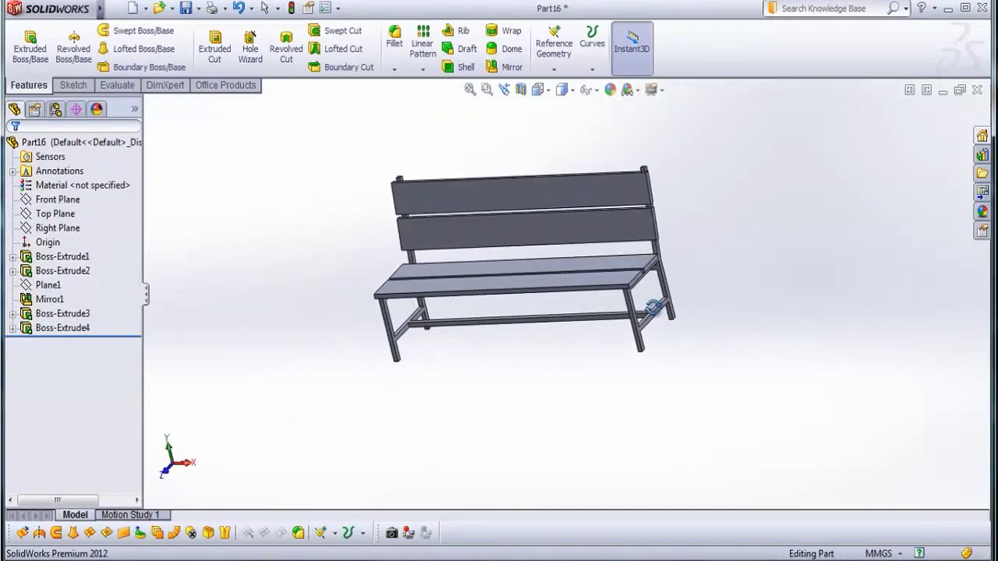
{"action": "scroll", "coordinate": [679, 336], "scroll_direction": "down", "scroll_amount": 3}
{"action": "scroll", "coordinate": [491, 348], "scroll_direction": "up", "scroll_amount": 2}
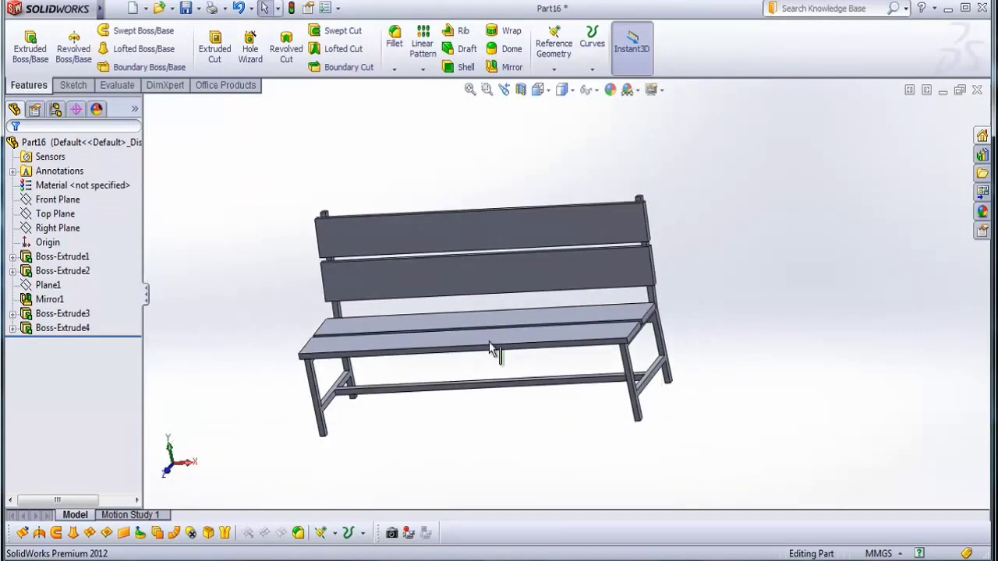